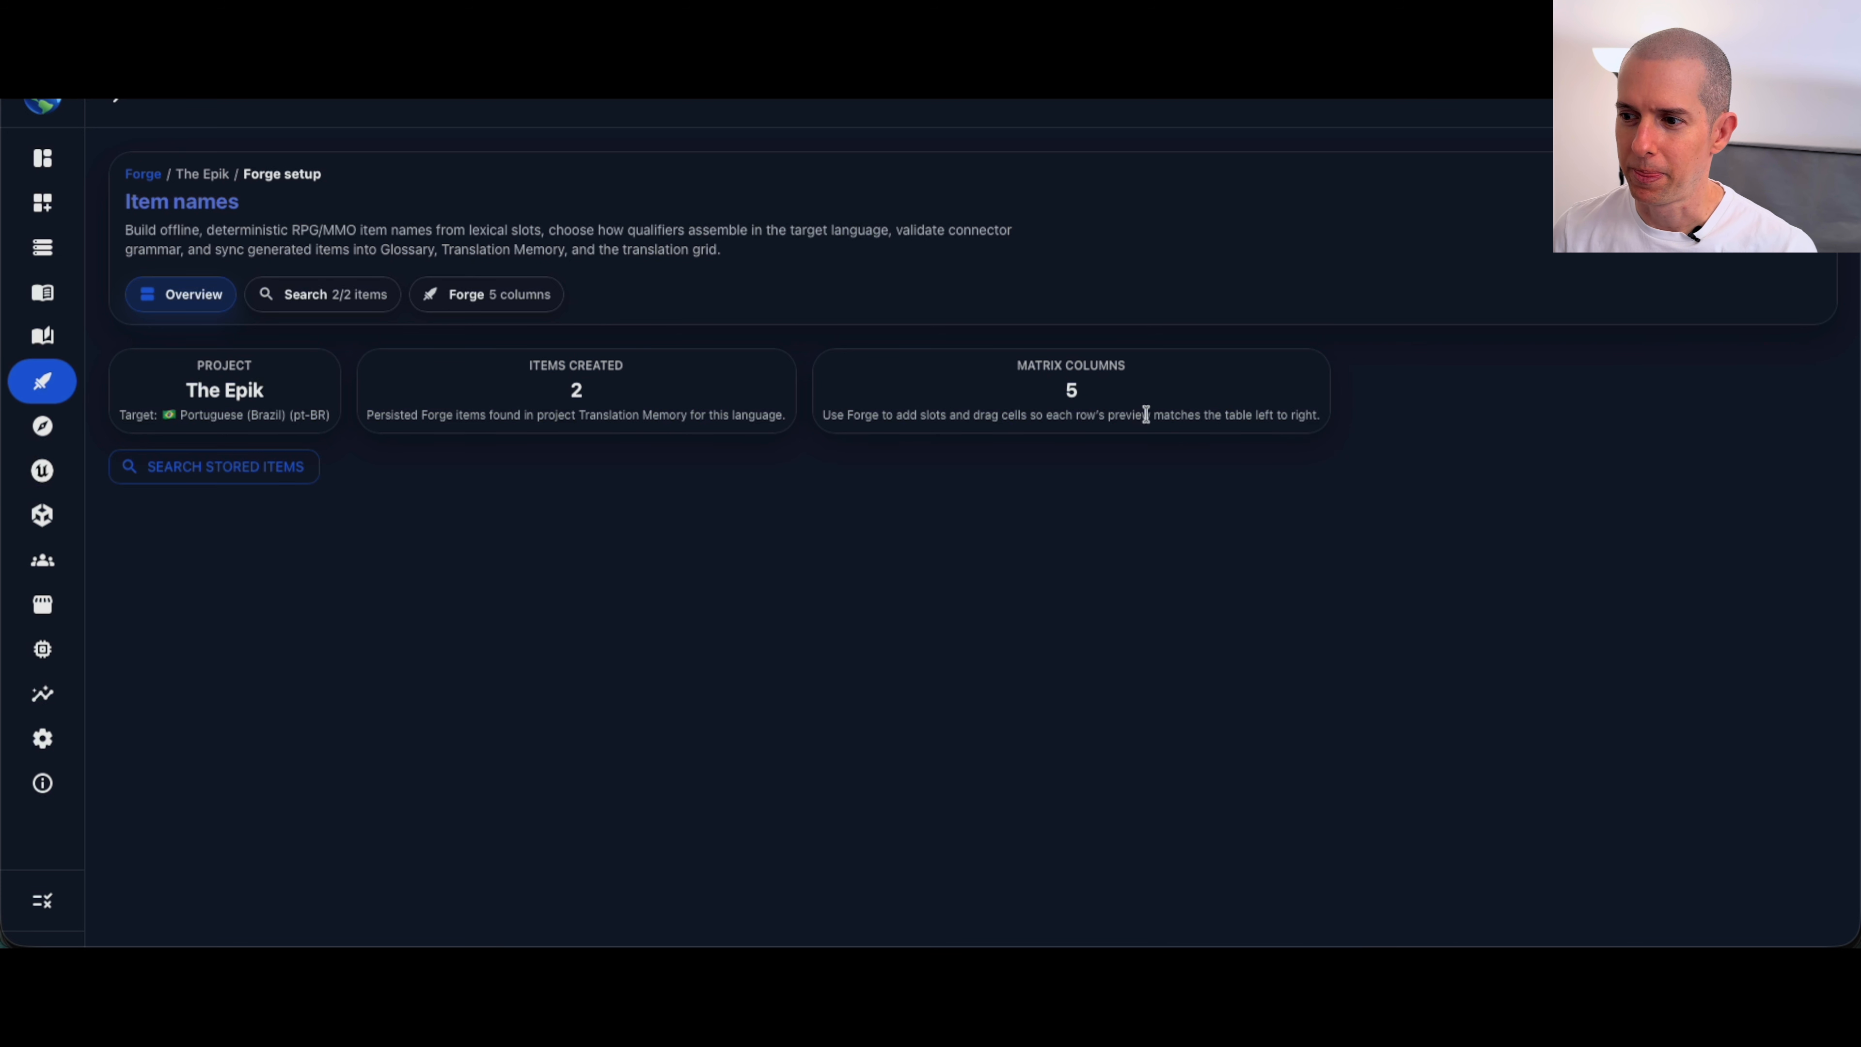
# Step: Search the stored Forge items for "bow" in the source or target text
pyautogui.click(312, 295)
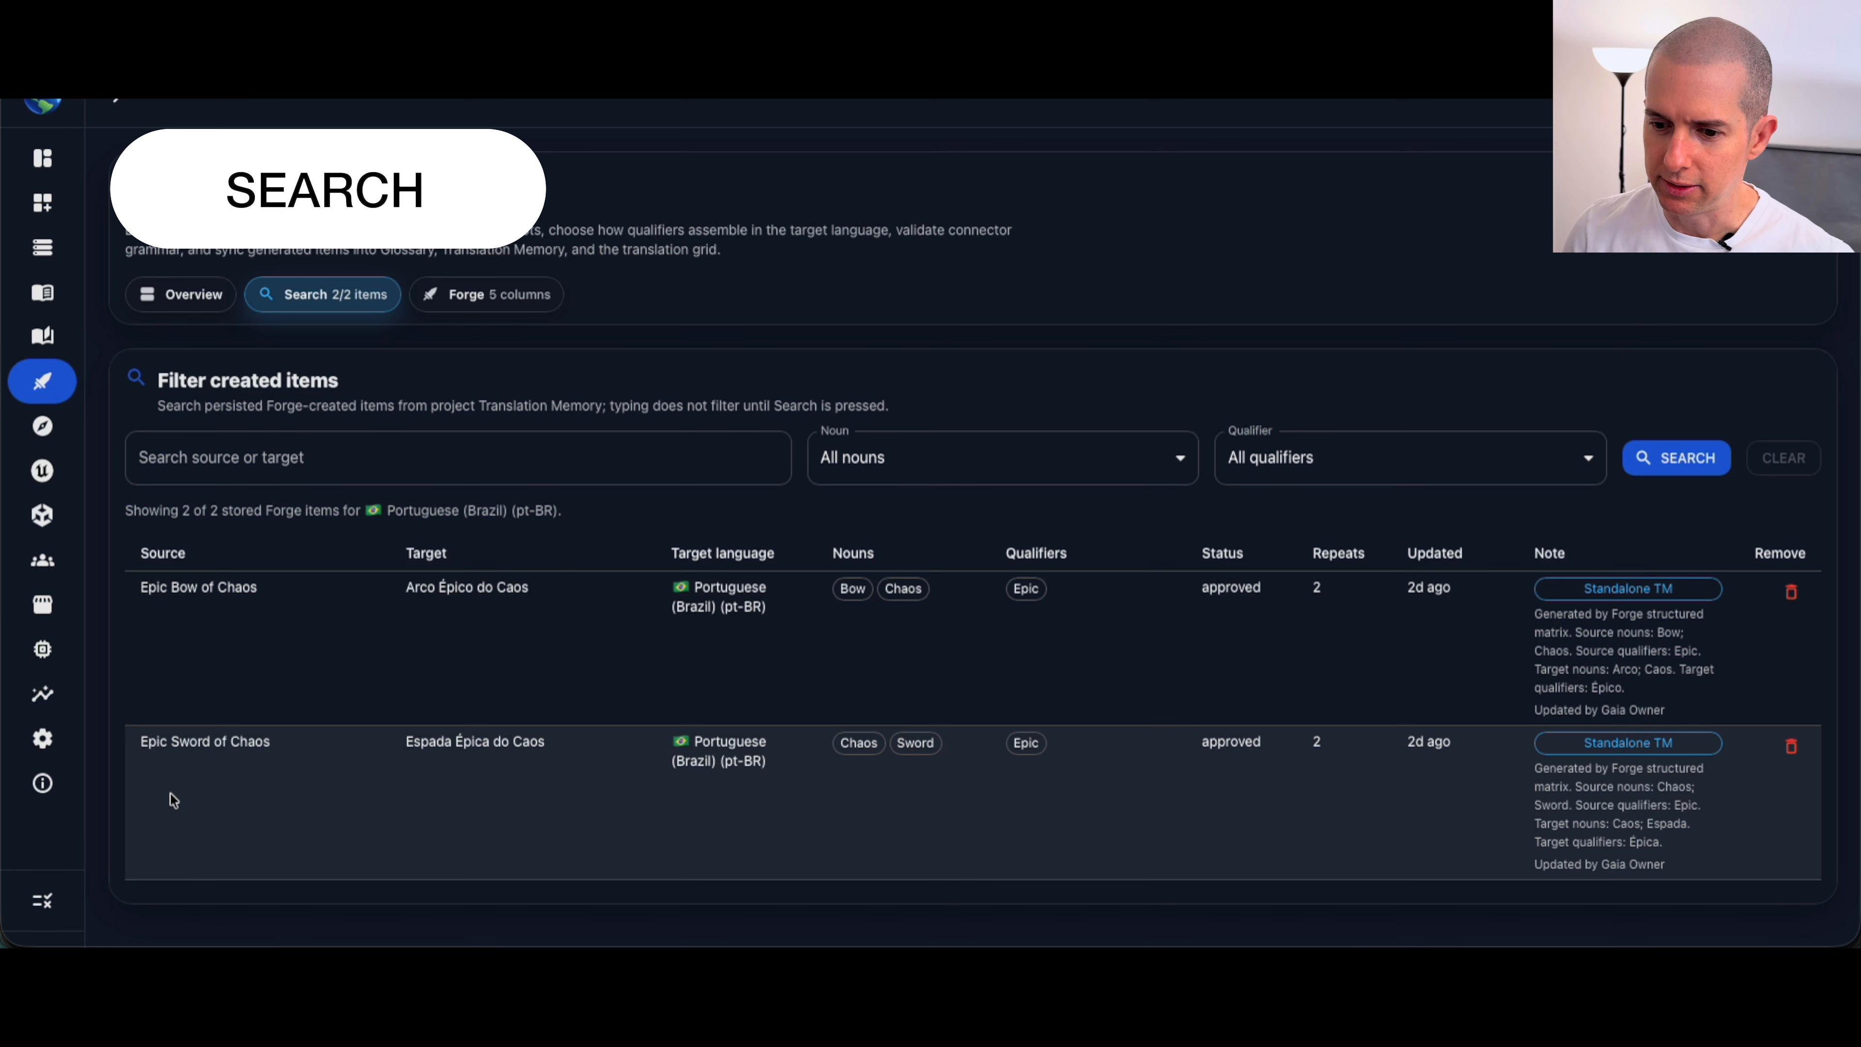
pyautogui.click(342, 461)
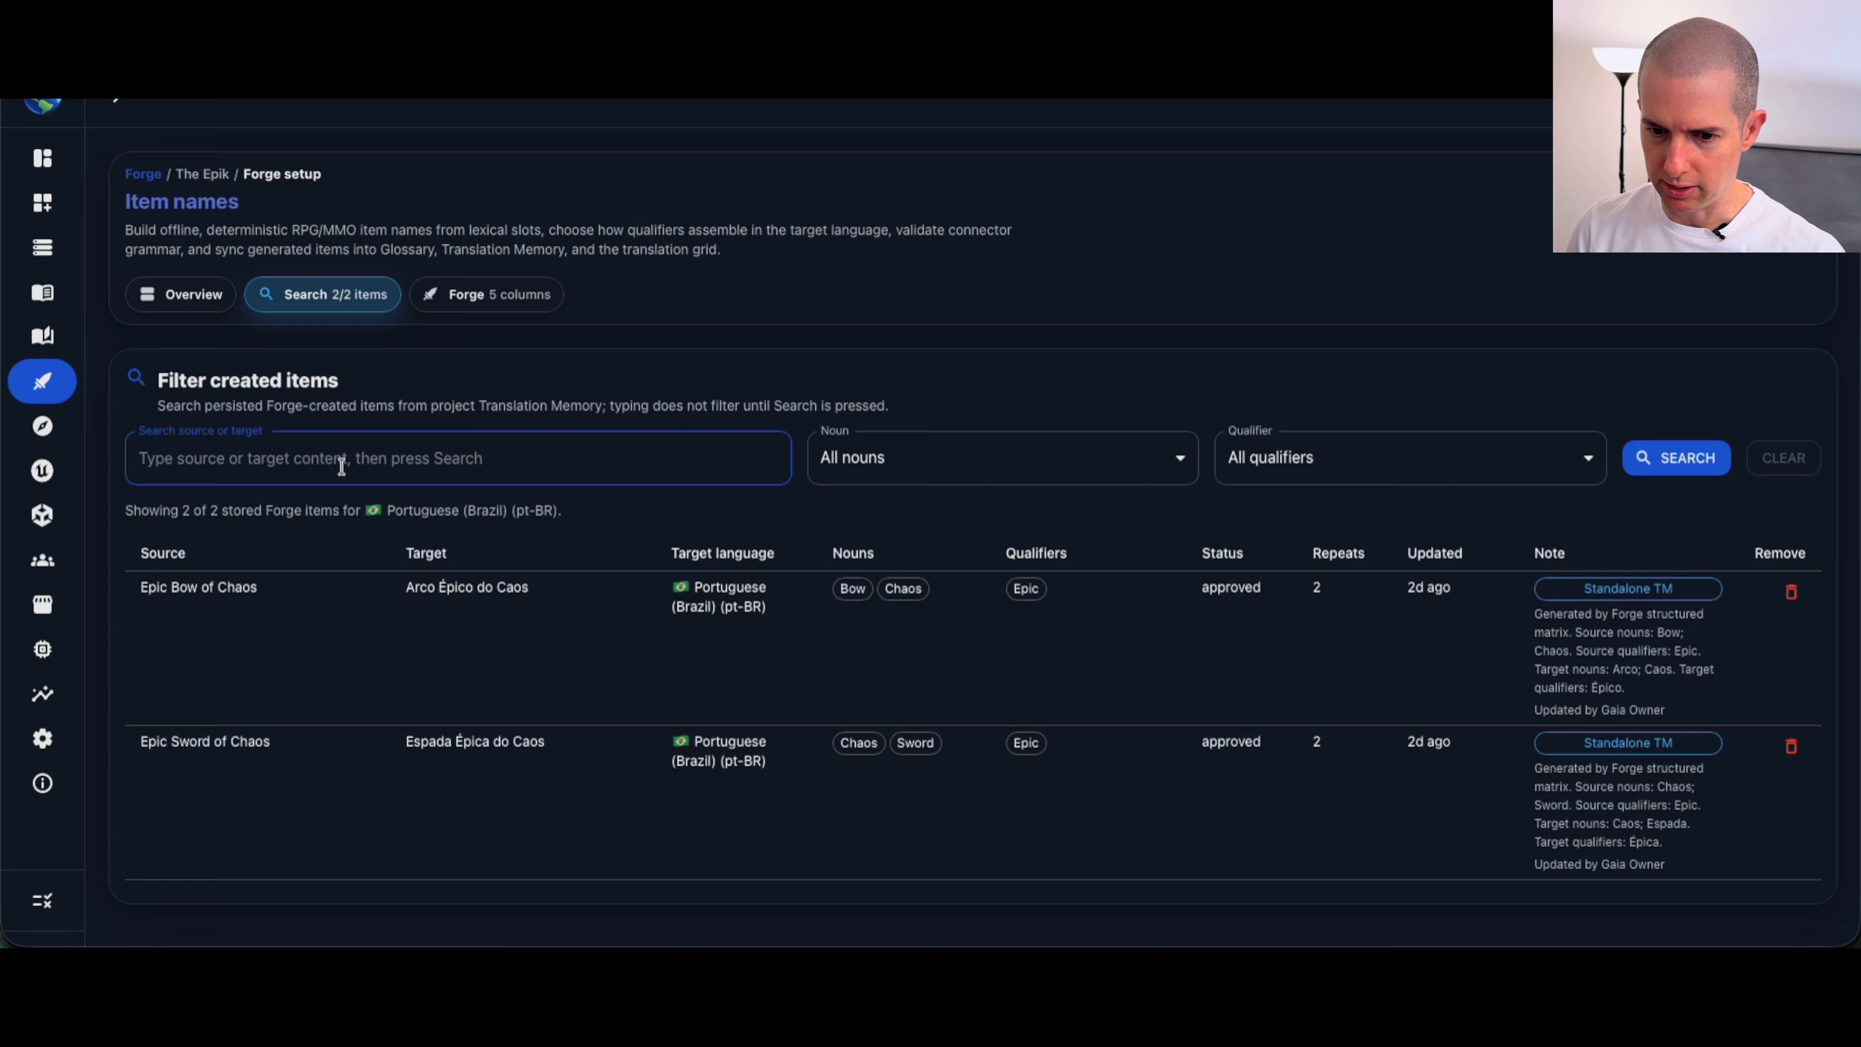
pyautogui.write('bo')
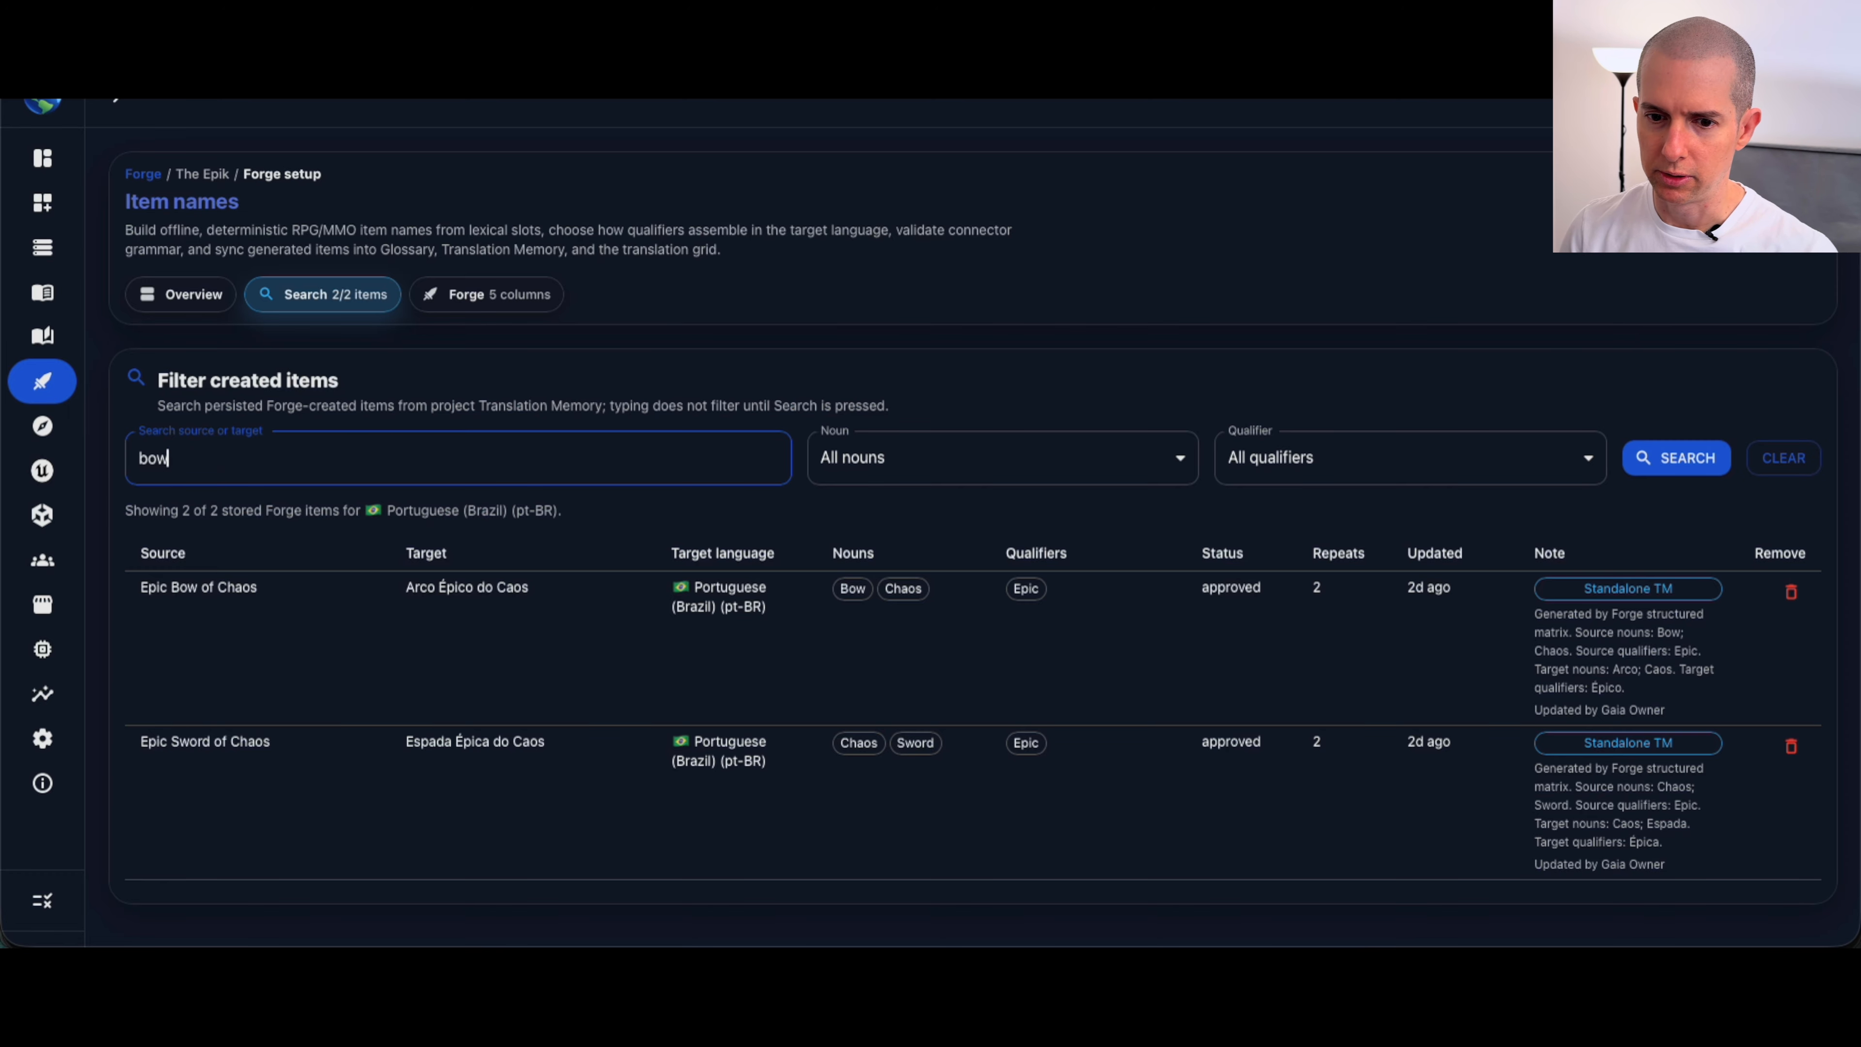
pyautogui.write('w')
pyautogui.press('Return')
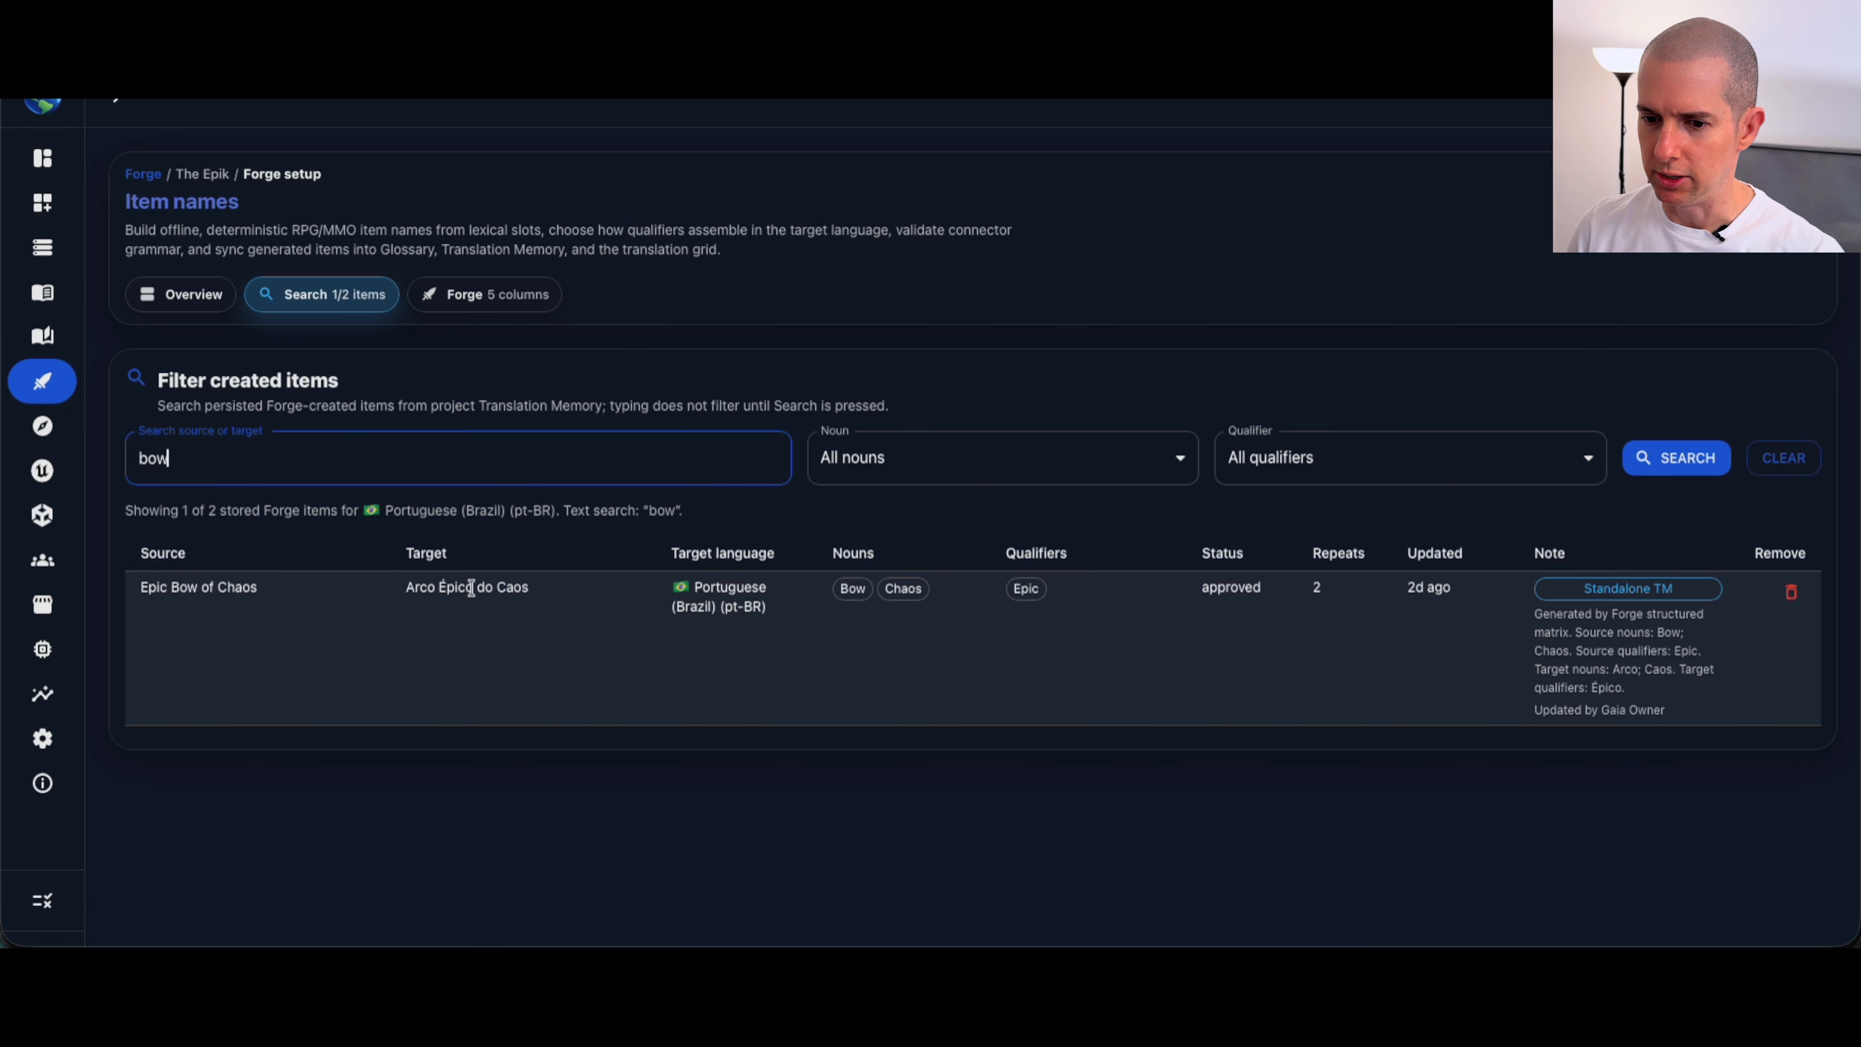
# Step: Clear the search text and rerun the search to list all stored items
pyautogui.press('BackSpace')
pyautogui.press('BackSpace')
pyautogui.press('BackSpace')
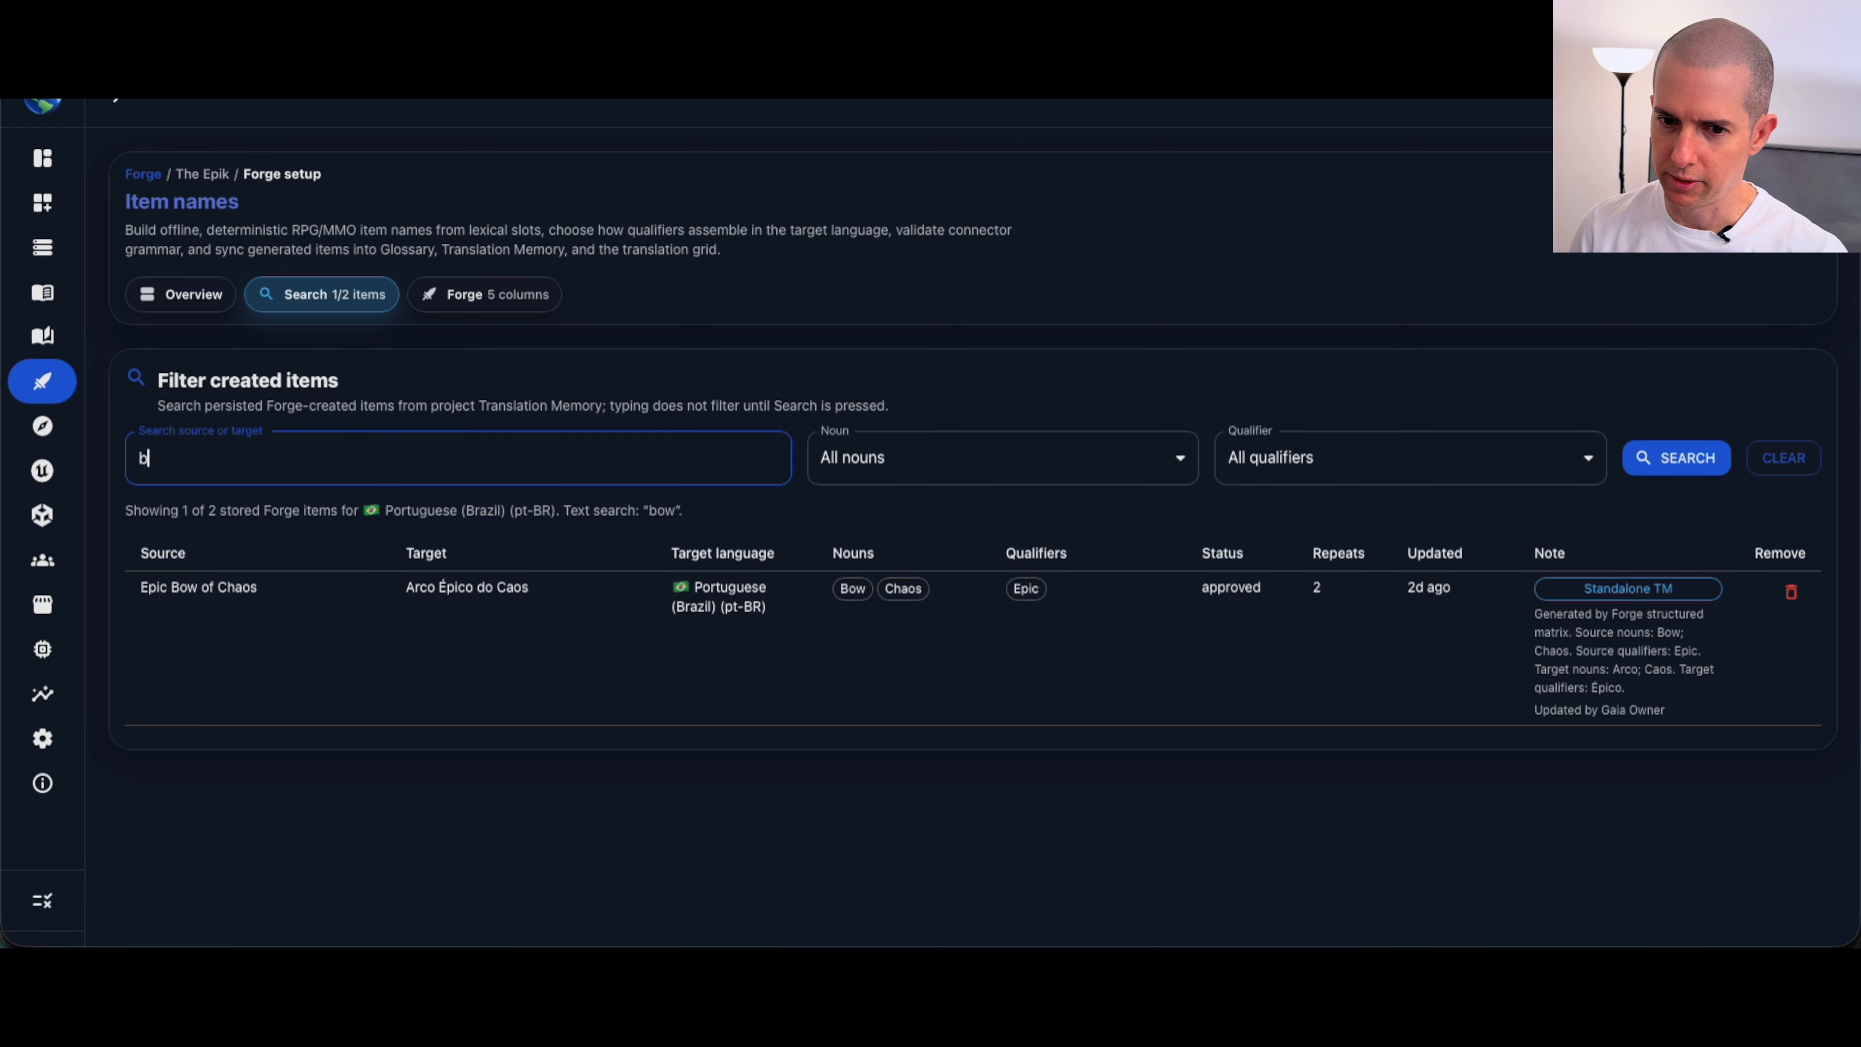
pyautogui.press('Return')
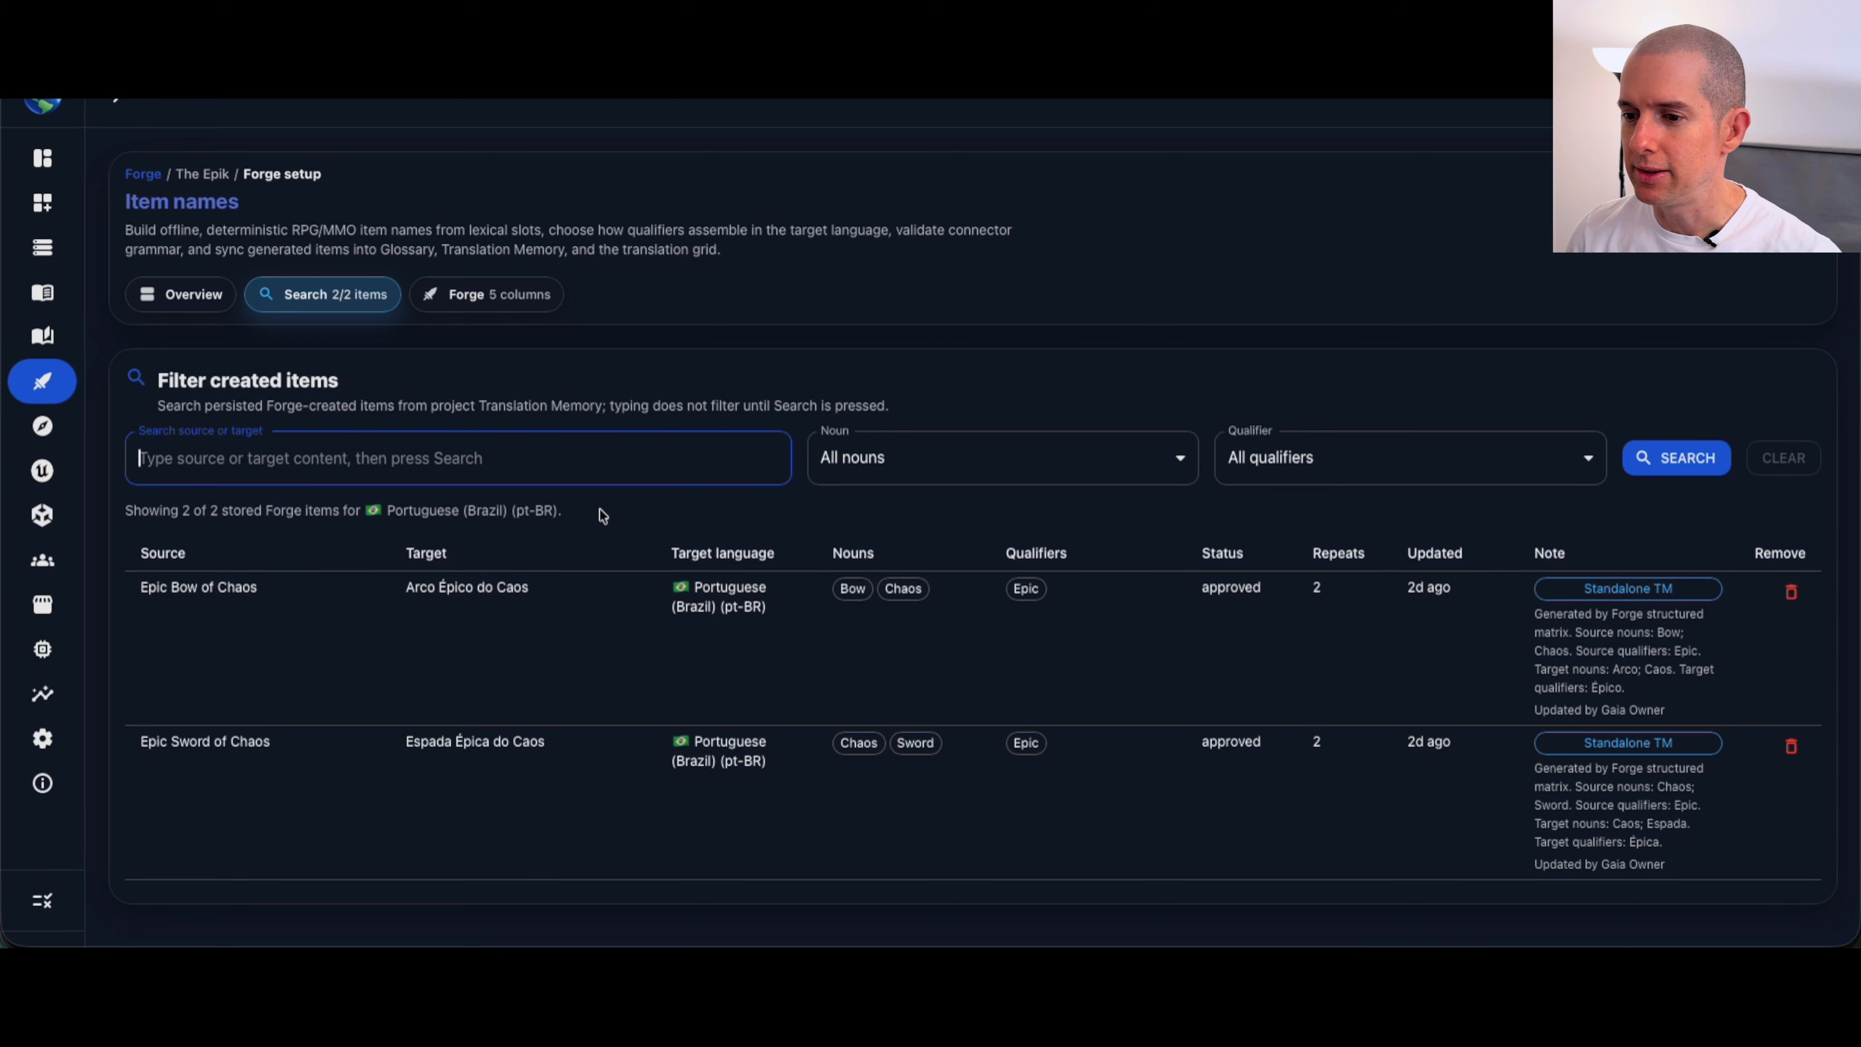
# Step: Filter the created items by the nouns Bow, Chaos and Sword one after another, and reset the filter to All nouns
pyautogui.click(982, 473)
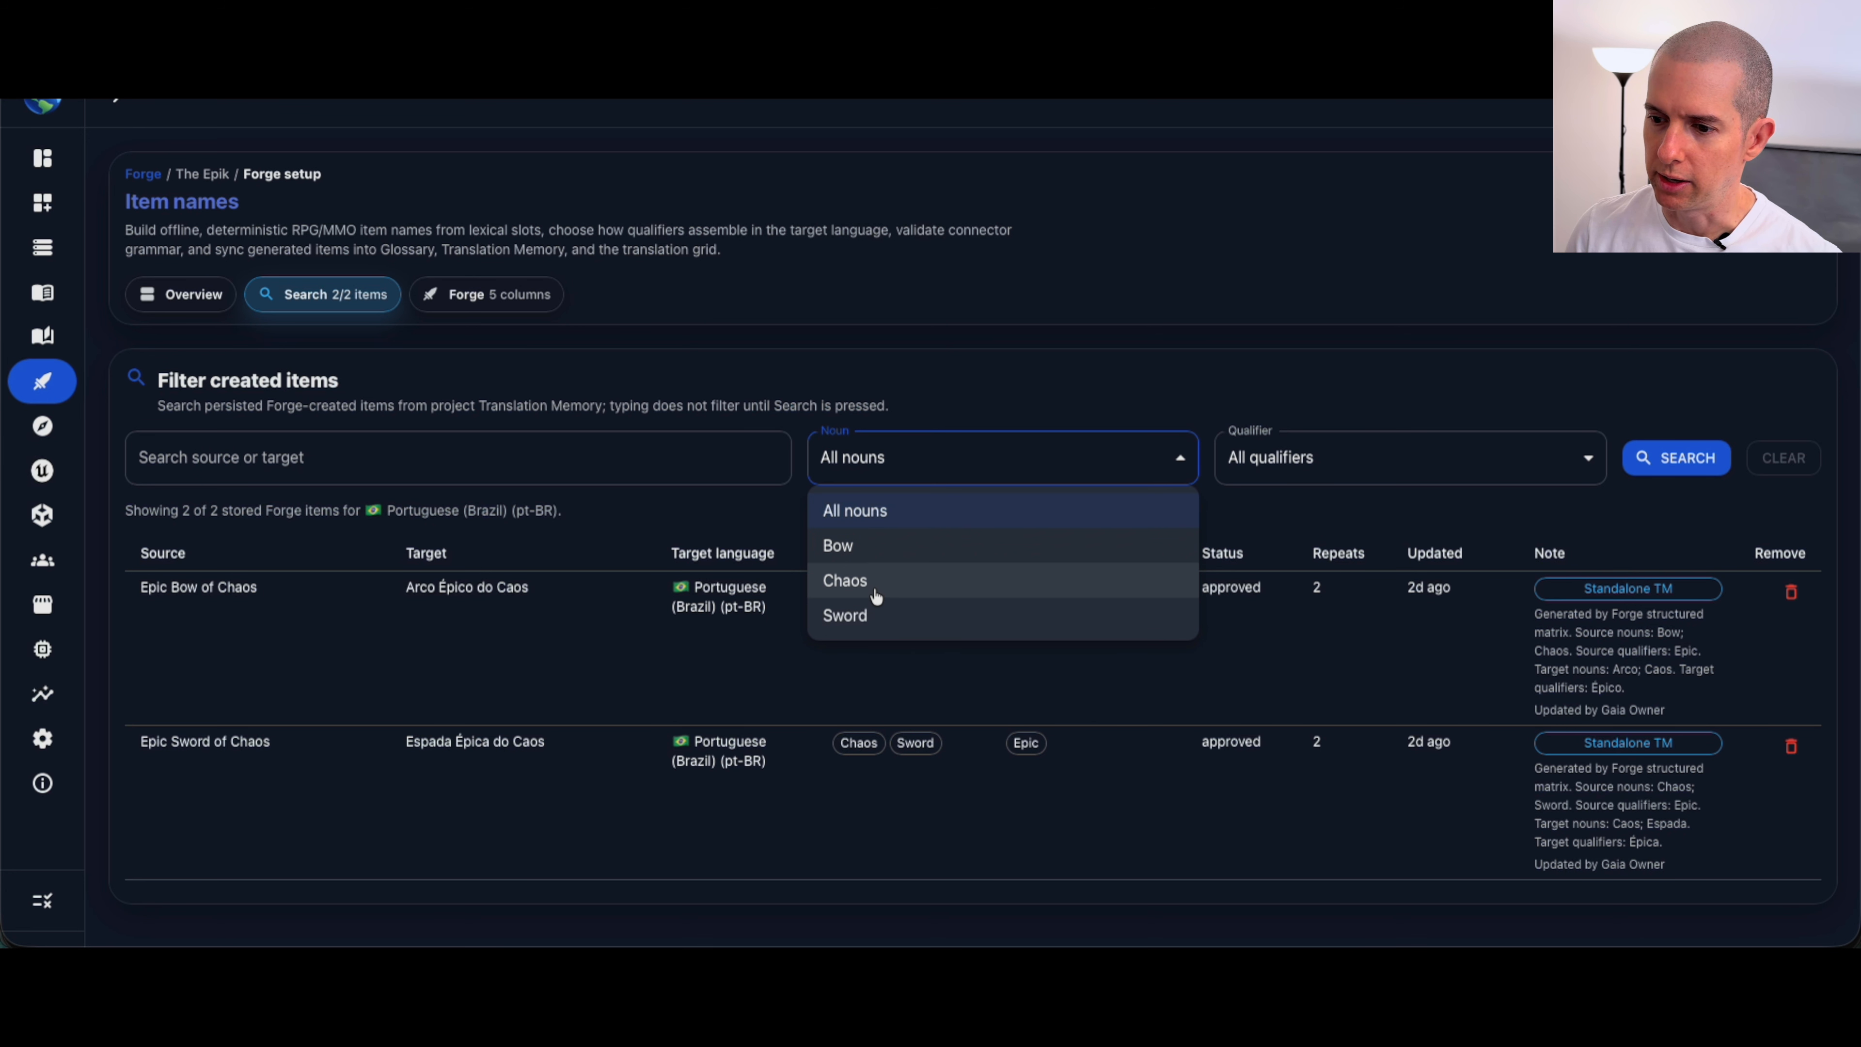
pyautogui.click(930, 843)
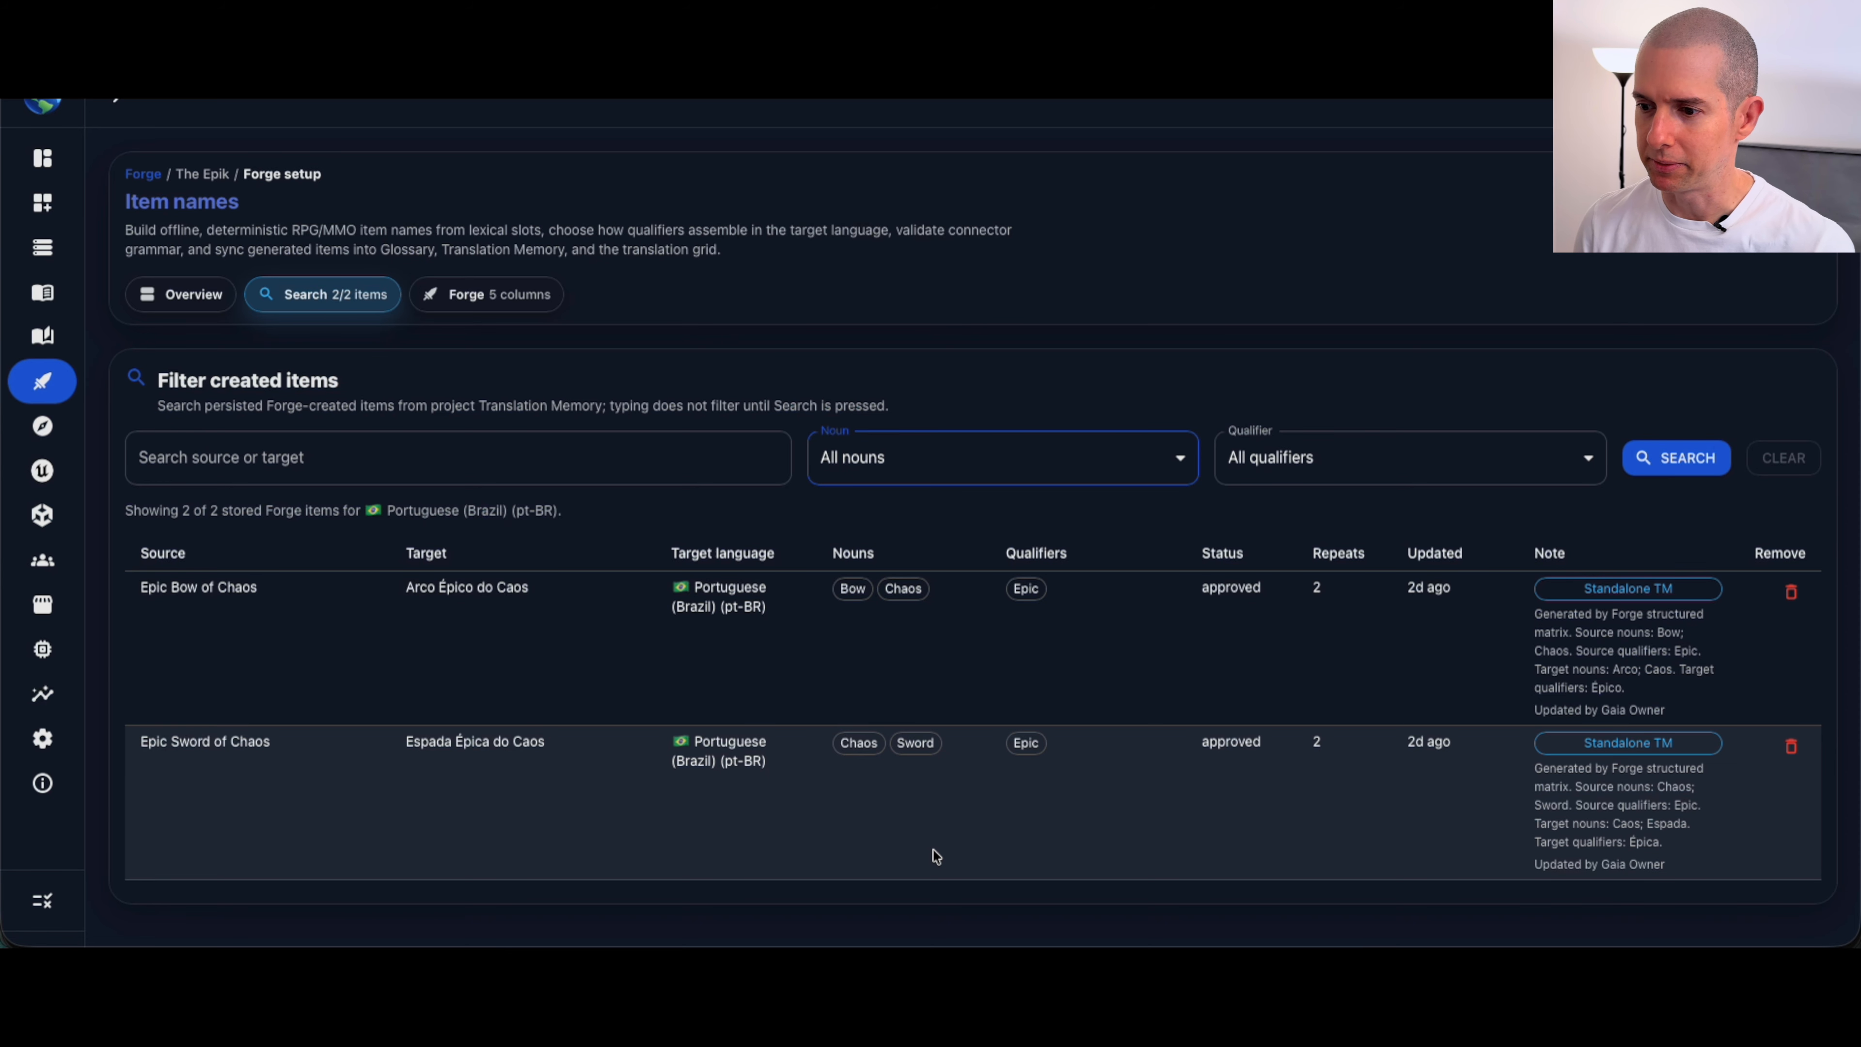
pyautogui.click(1049, 473)
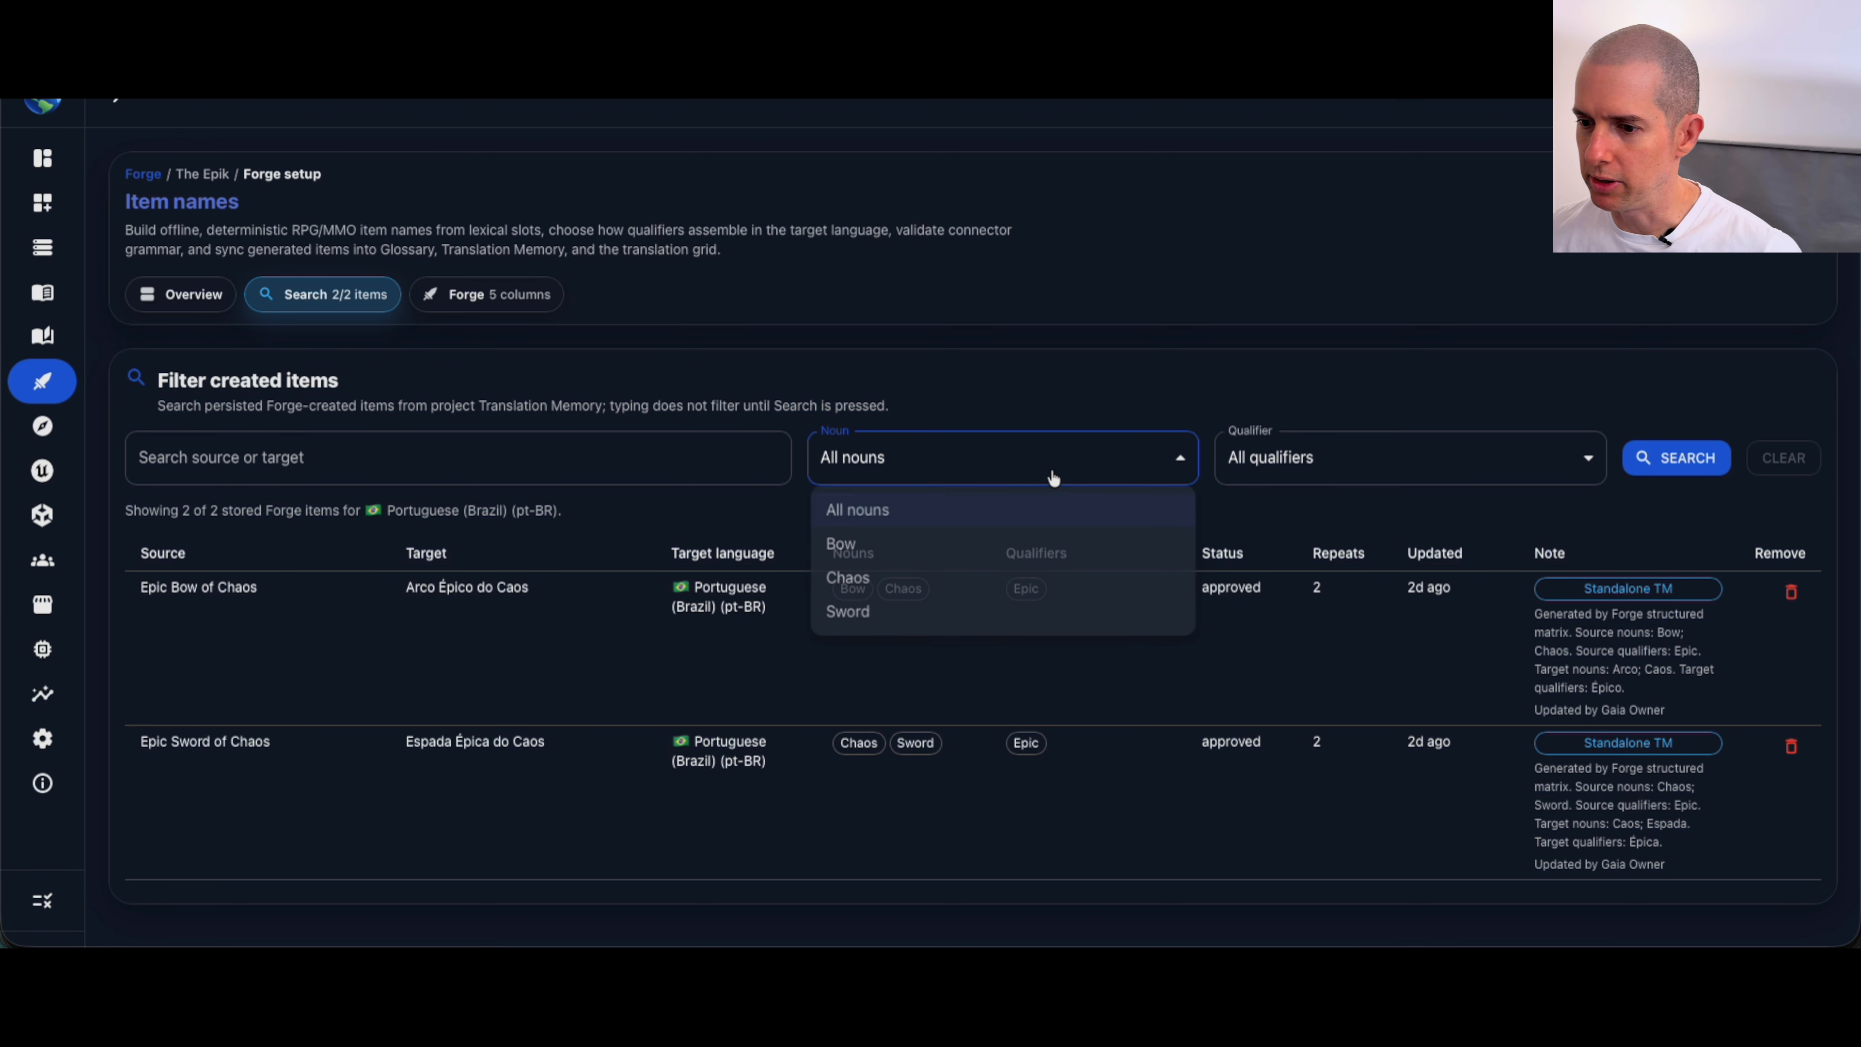
pyautogui.click(858, 549)
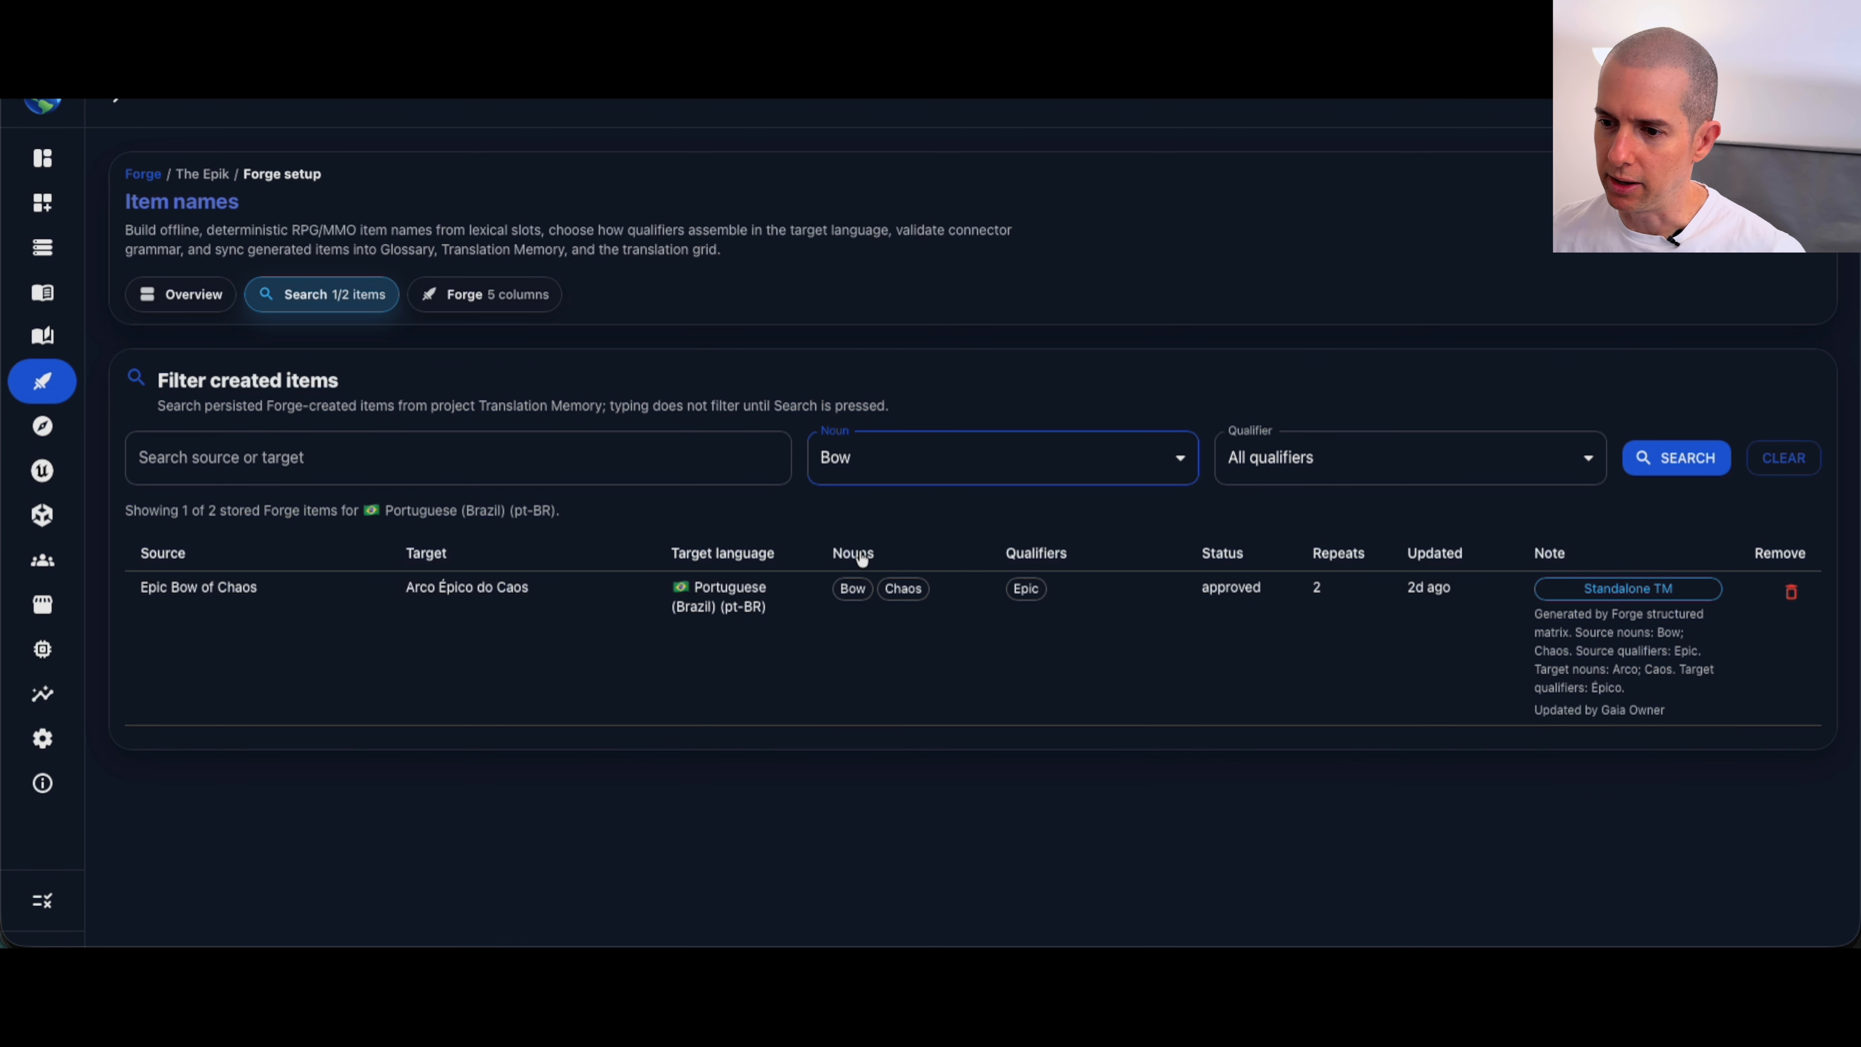
pyautogui.click(925, 475)
pyautogui.click(876, 577)
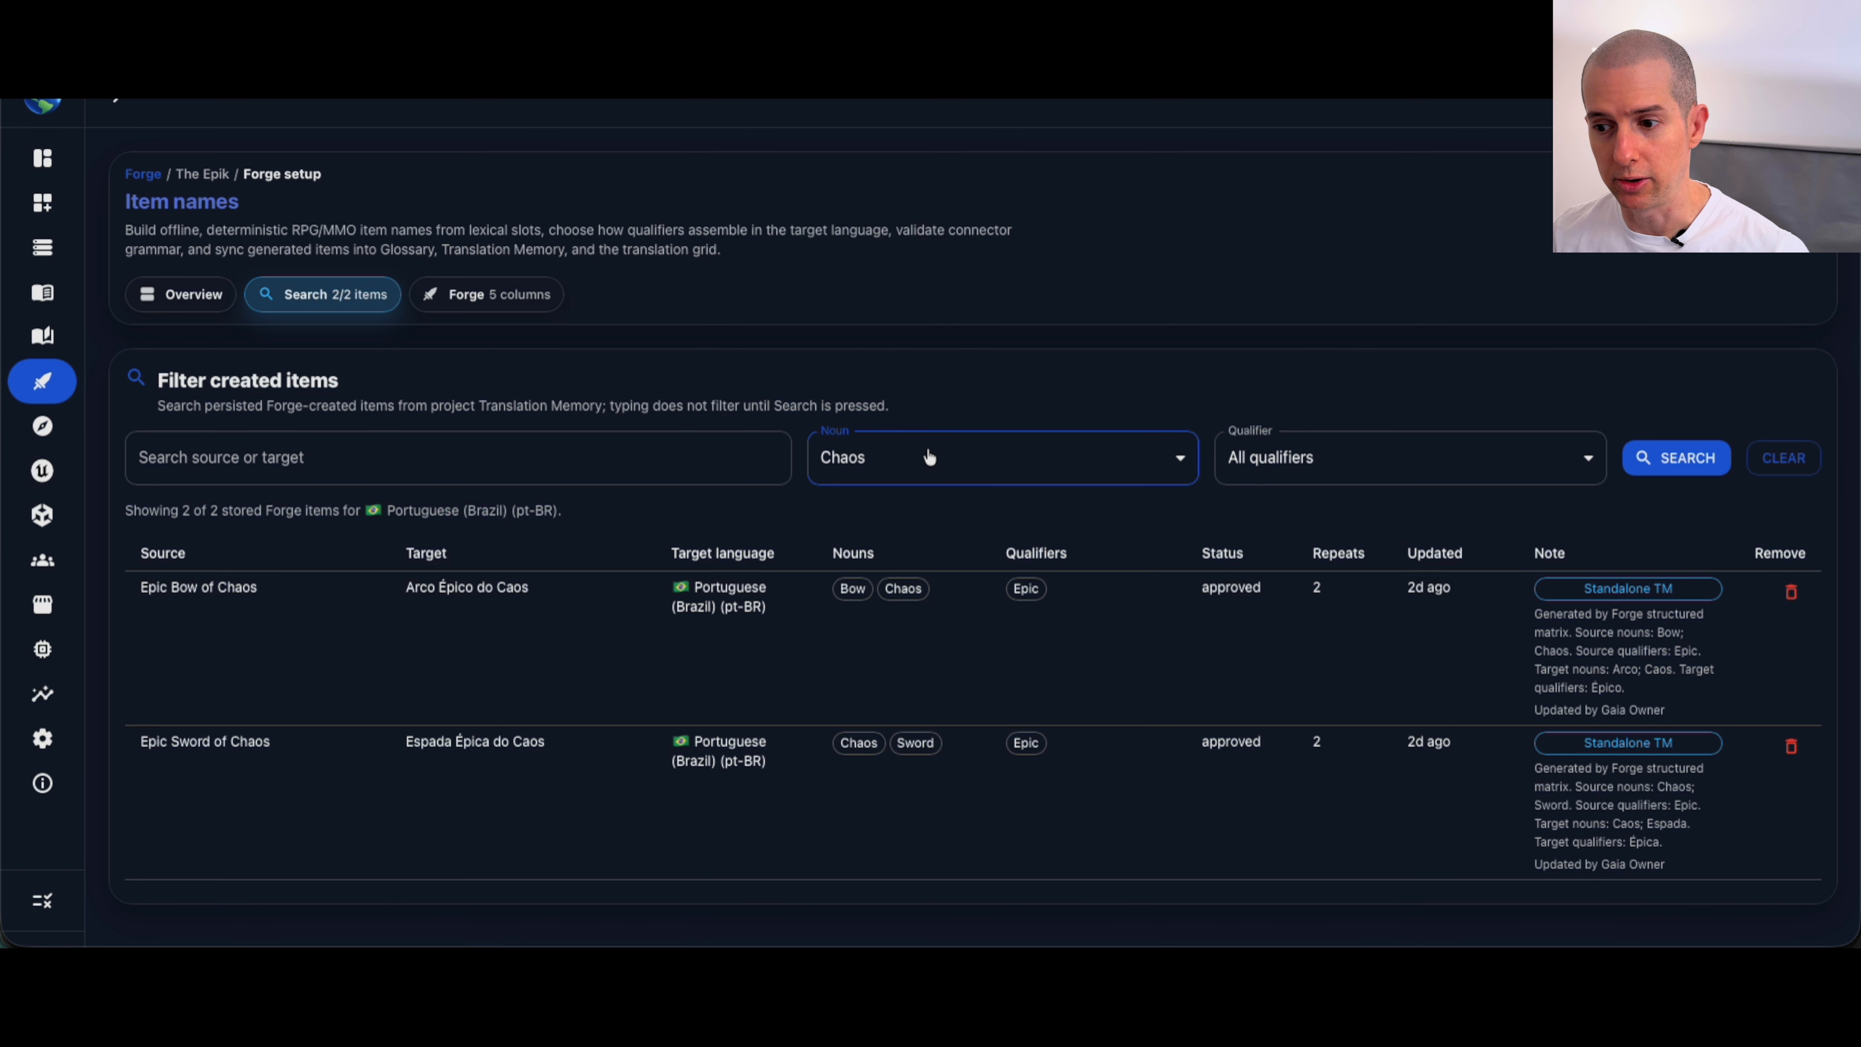
pyautogui.click(928, 459)
pyautogui.click(849, 617)
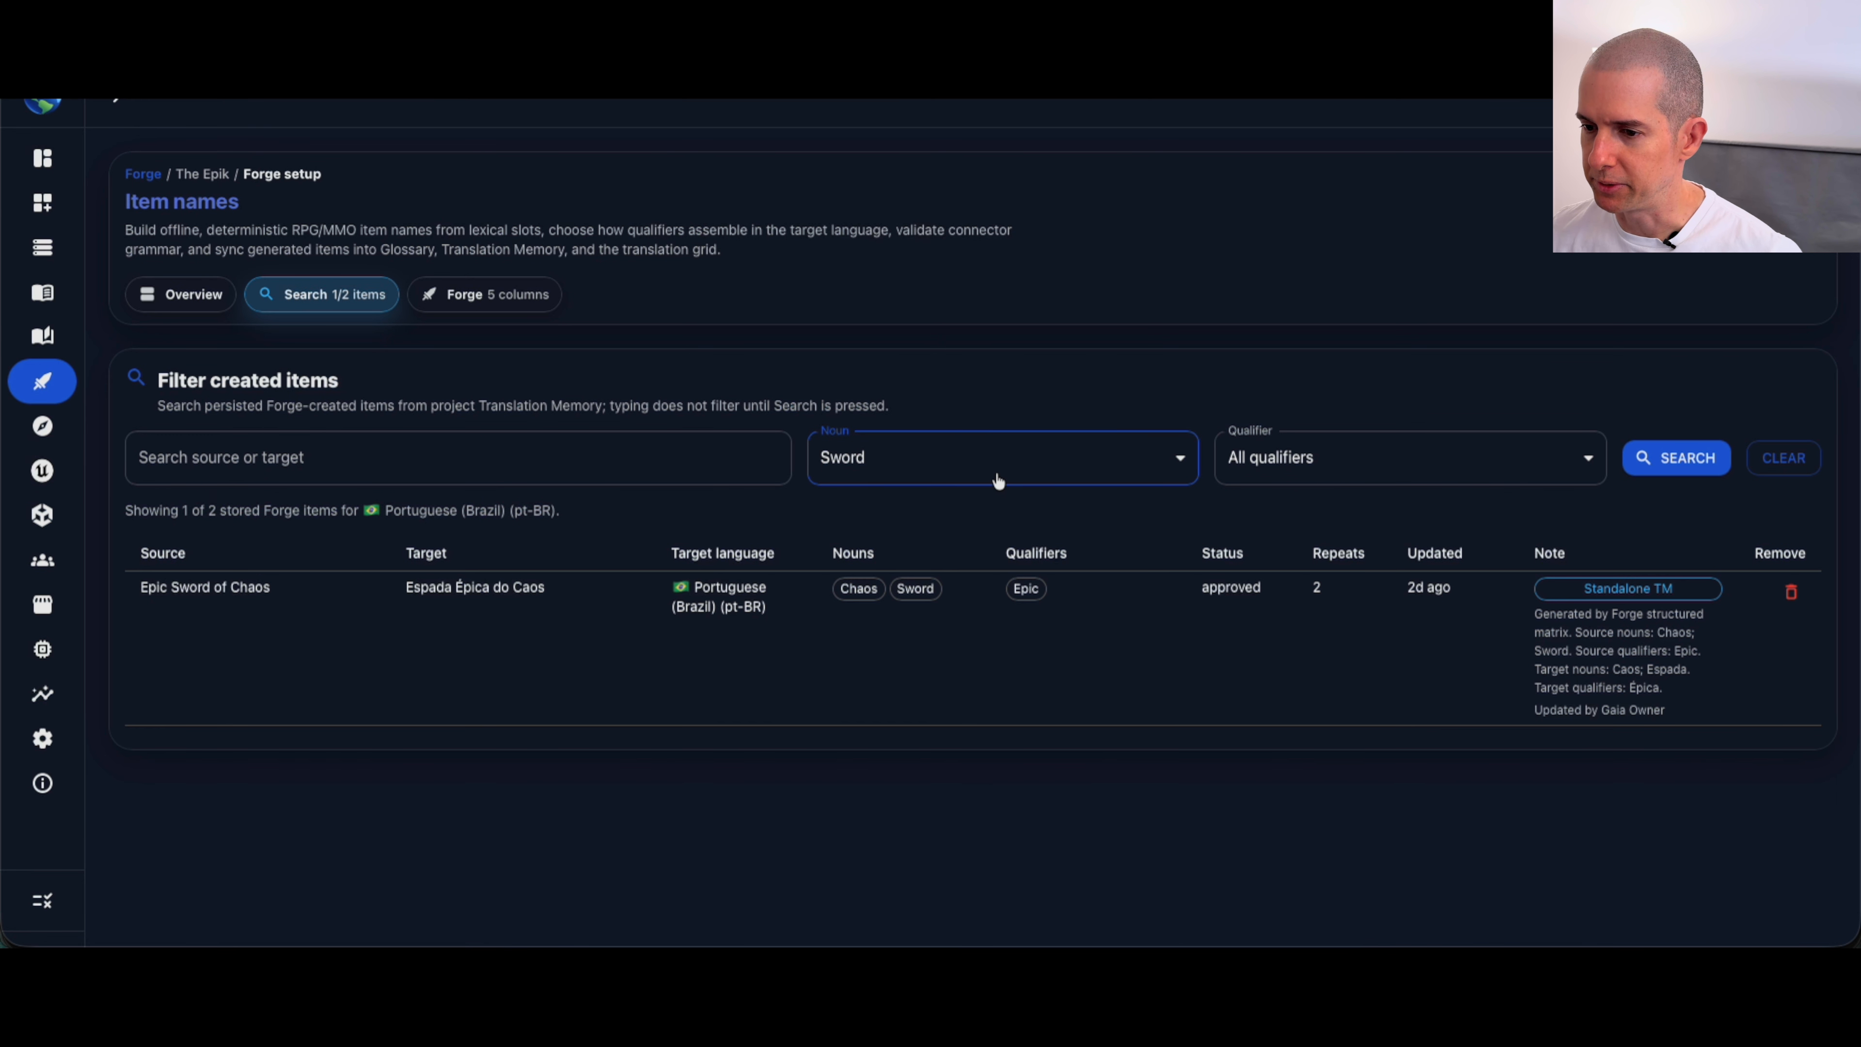
pyautogui.click(993, 477)
pyautogui.click(901, 519)
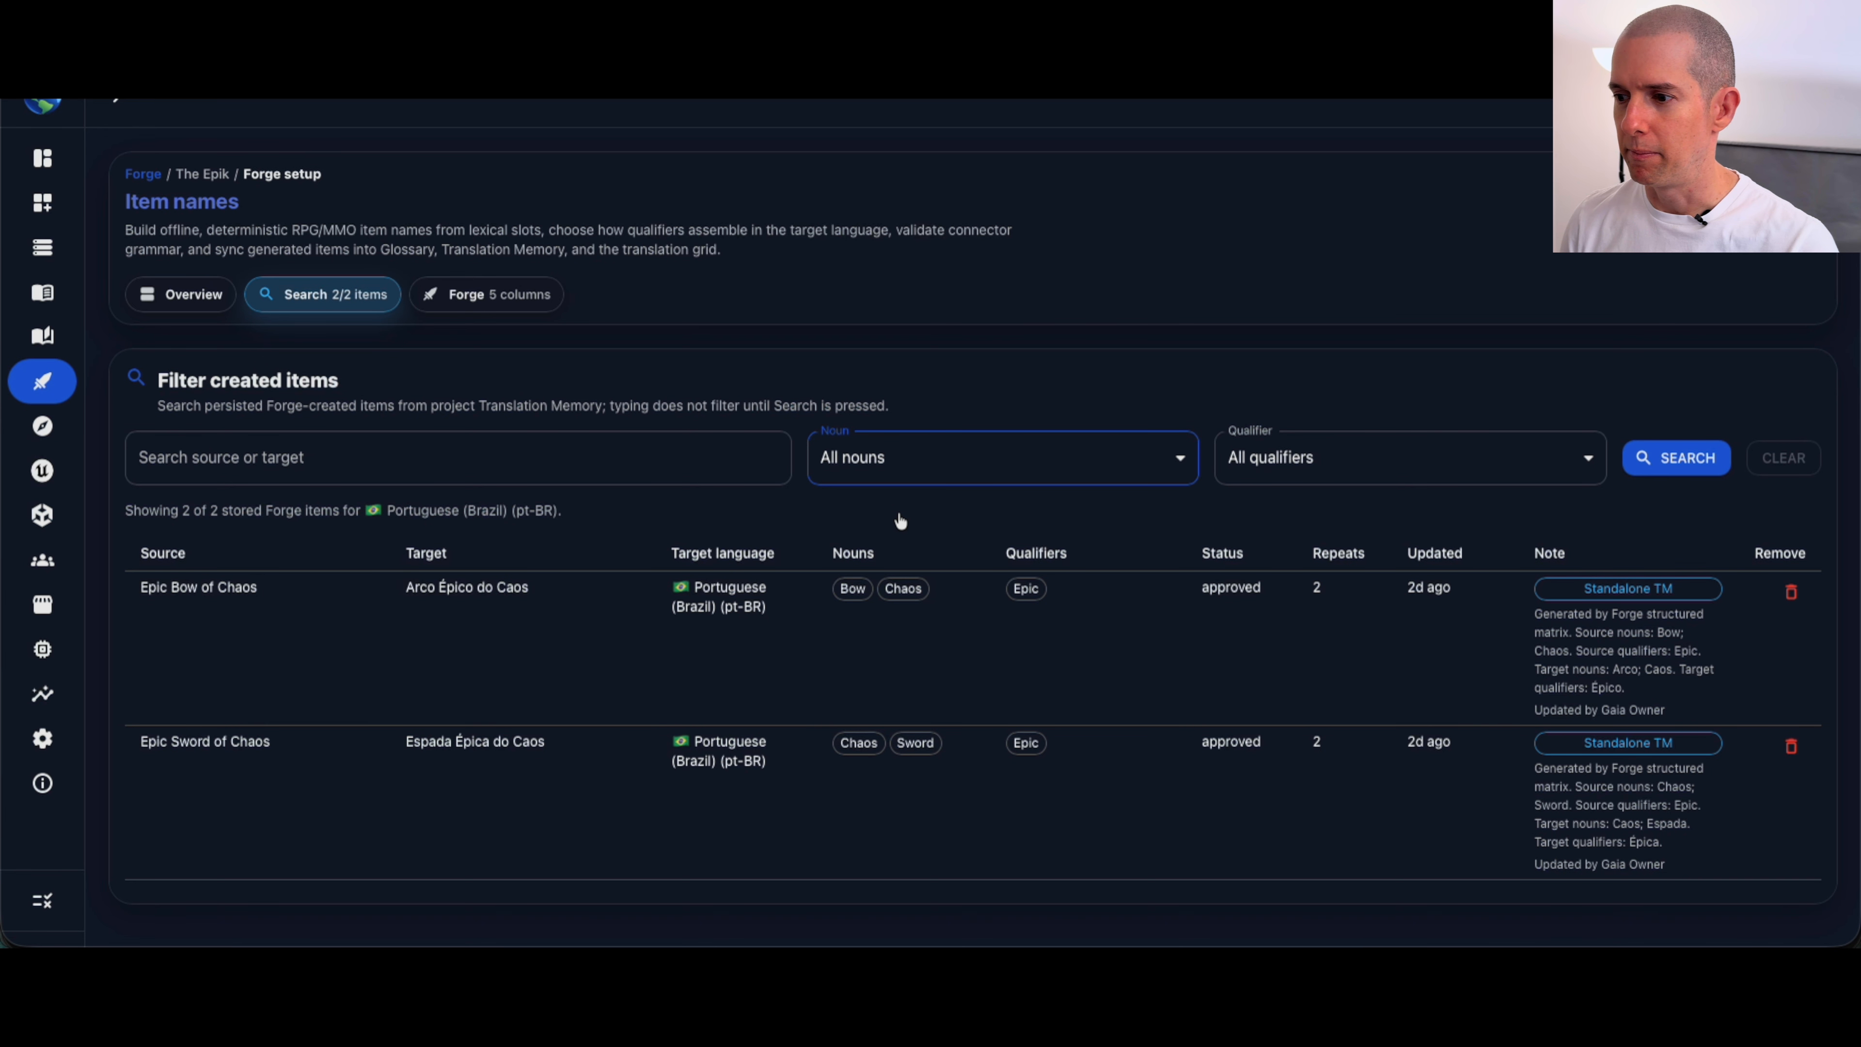
# Step: Check which qualifier options are available for filtering the created items
pyautogui.click(1348, 465)
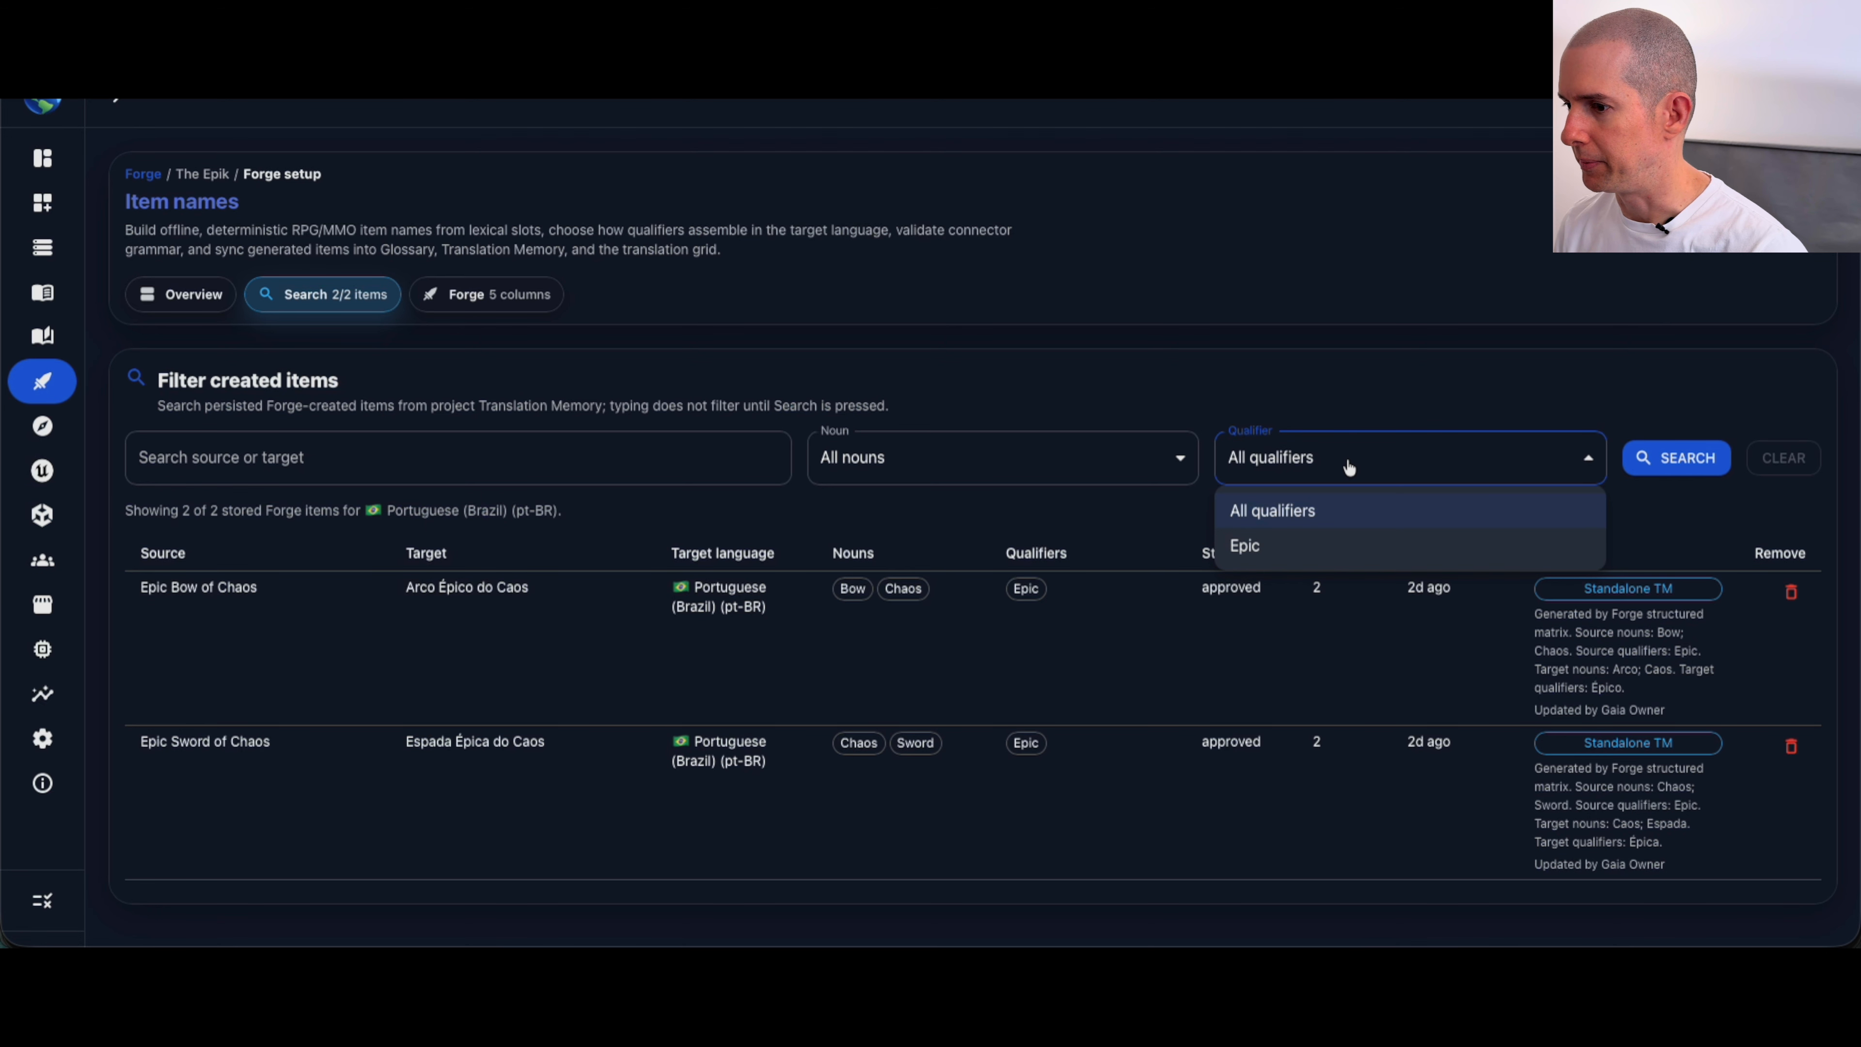
pyautogui.click(1429, 354)
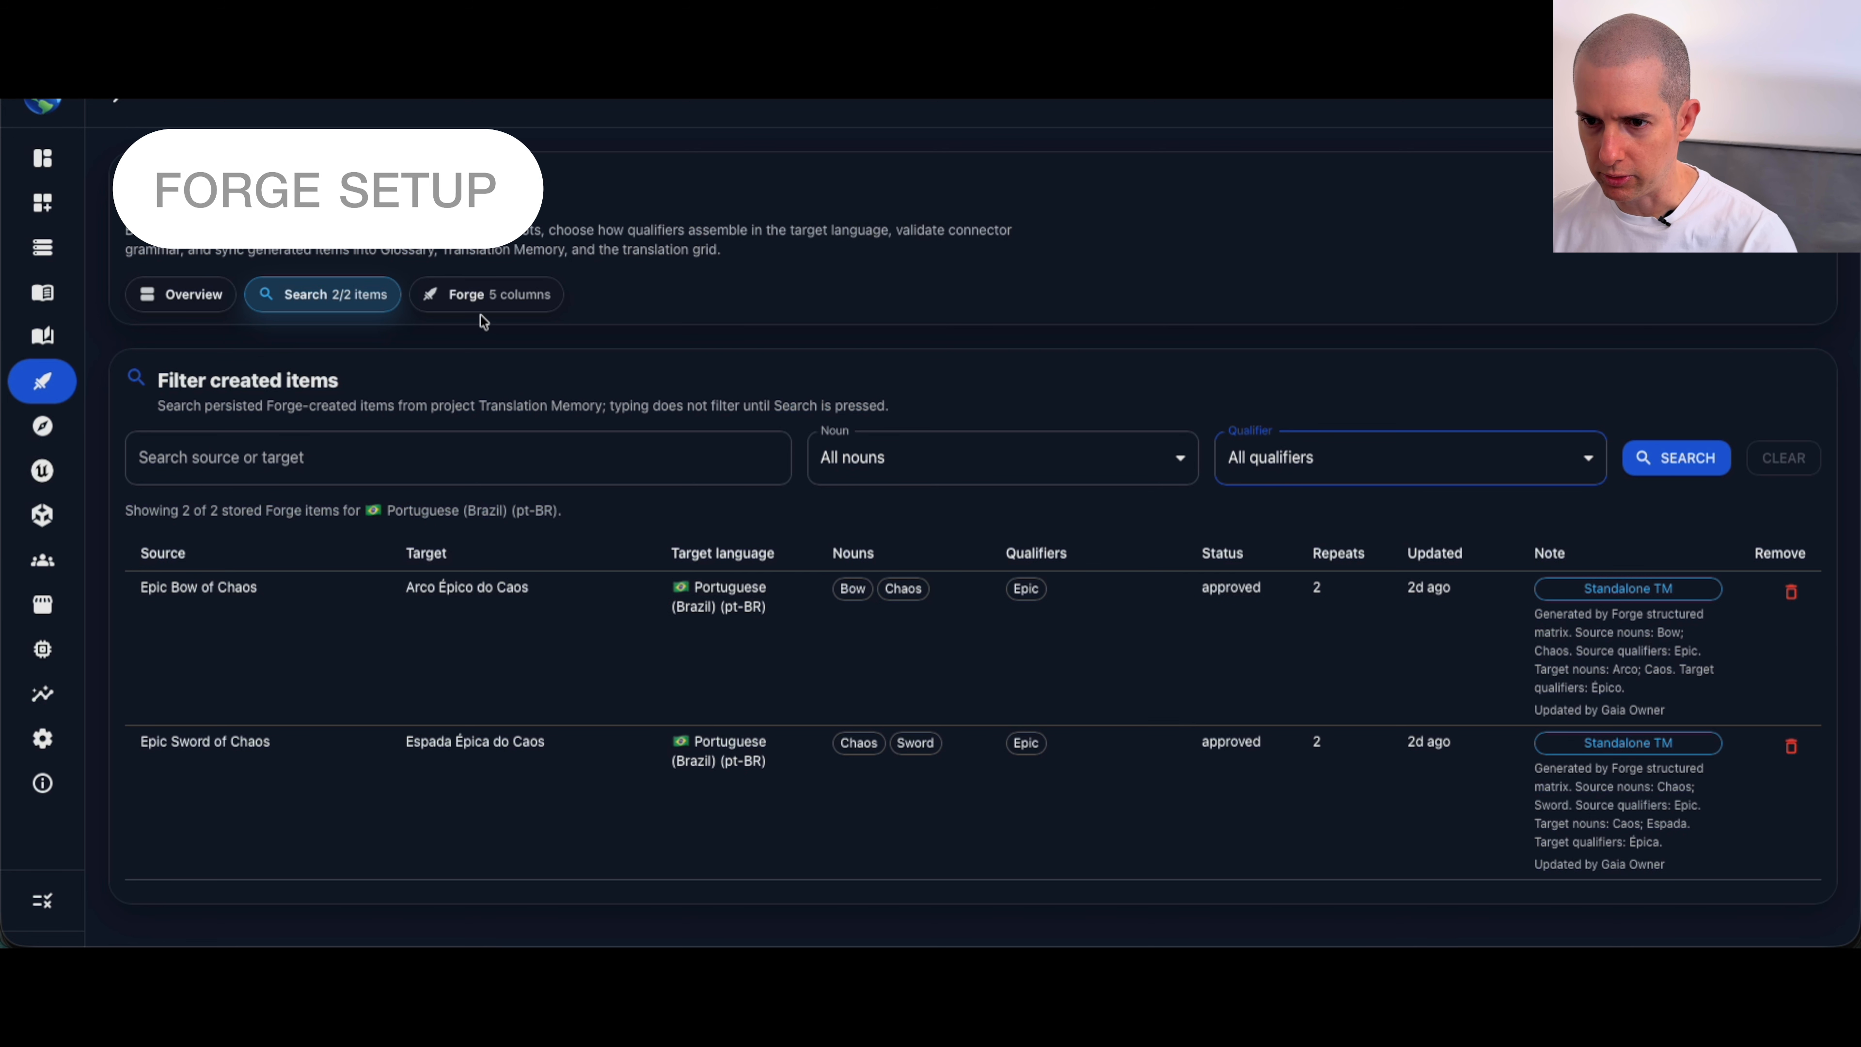
# Step: Open the Forge matrix and remove its empty Slot 5 column
pyautogui.click(471, 307)
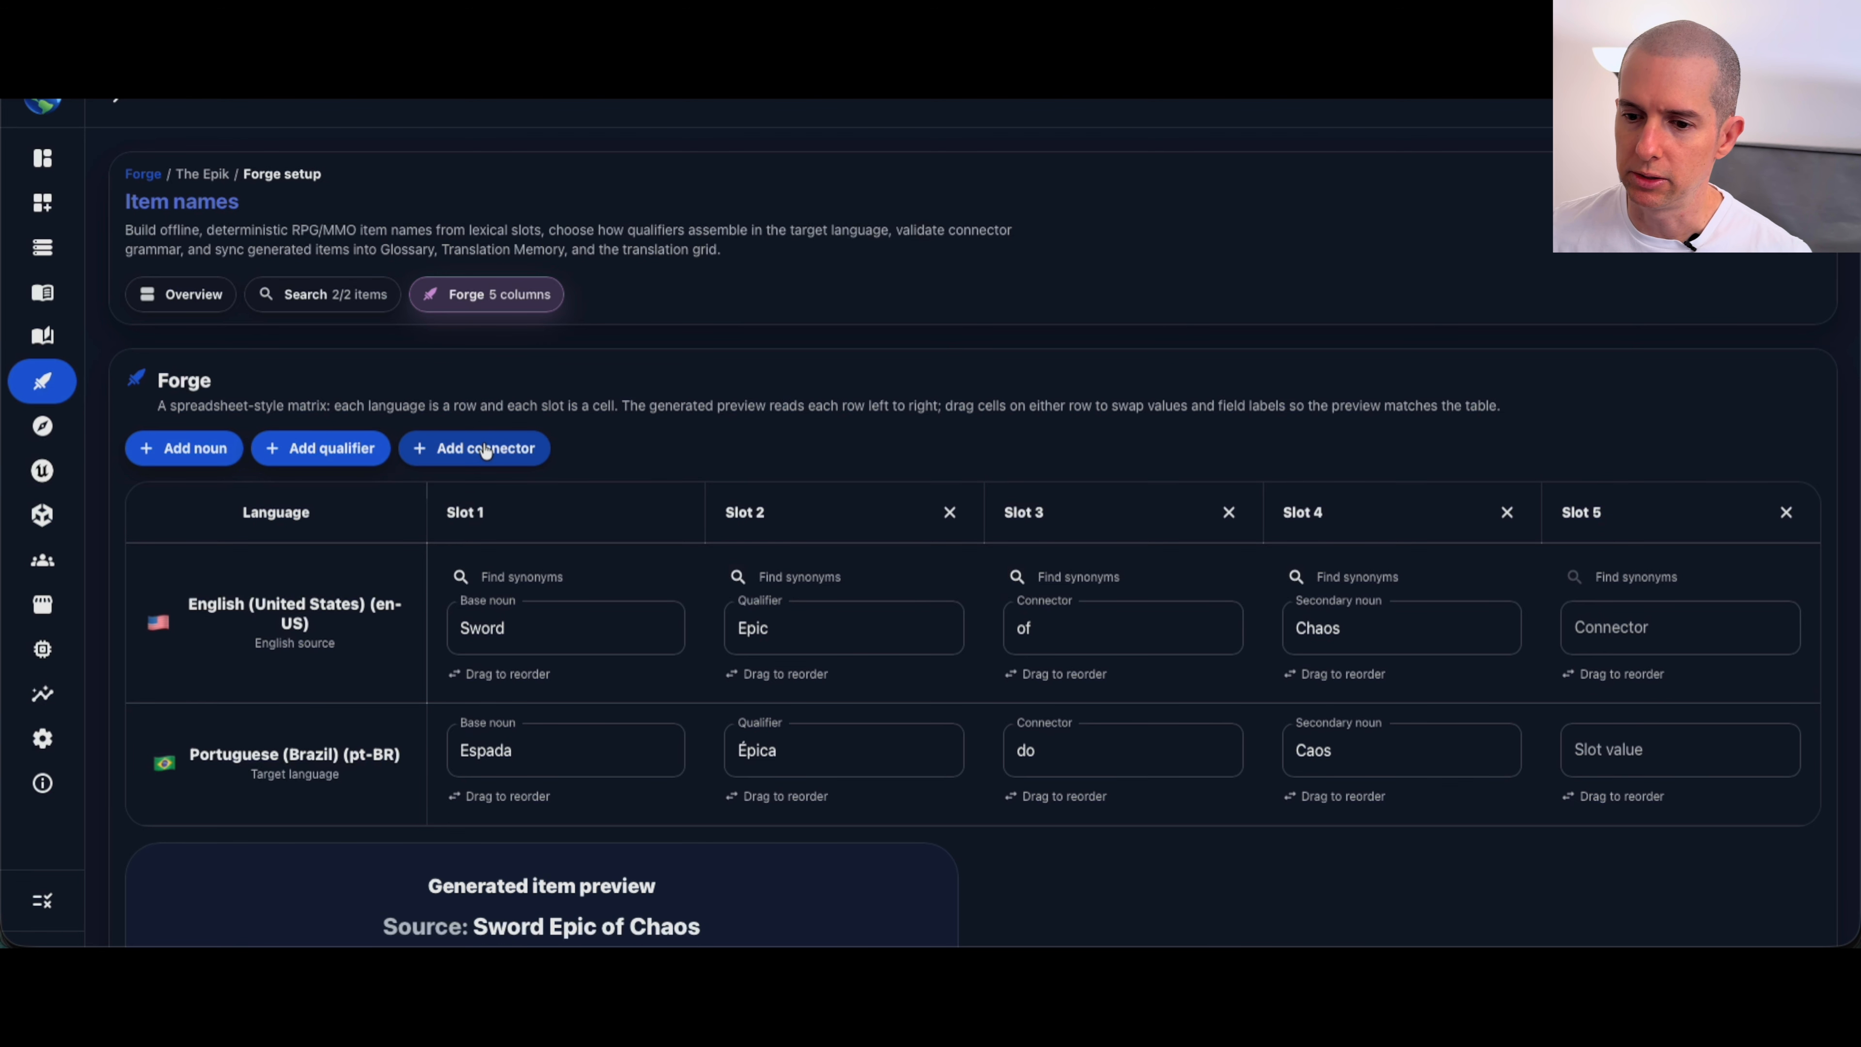
pyautogui.click(555, 644)
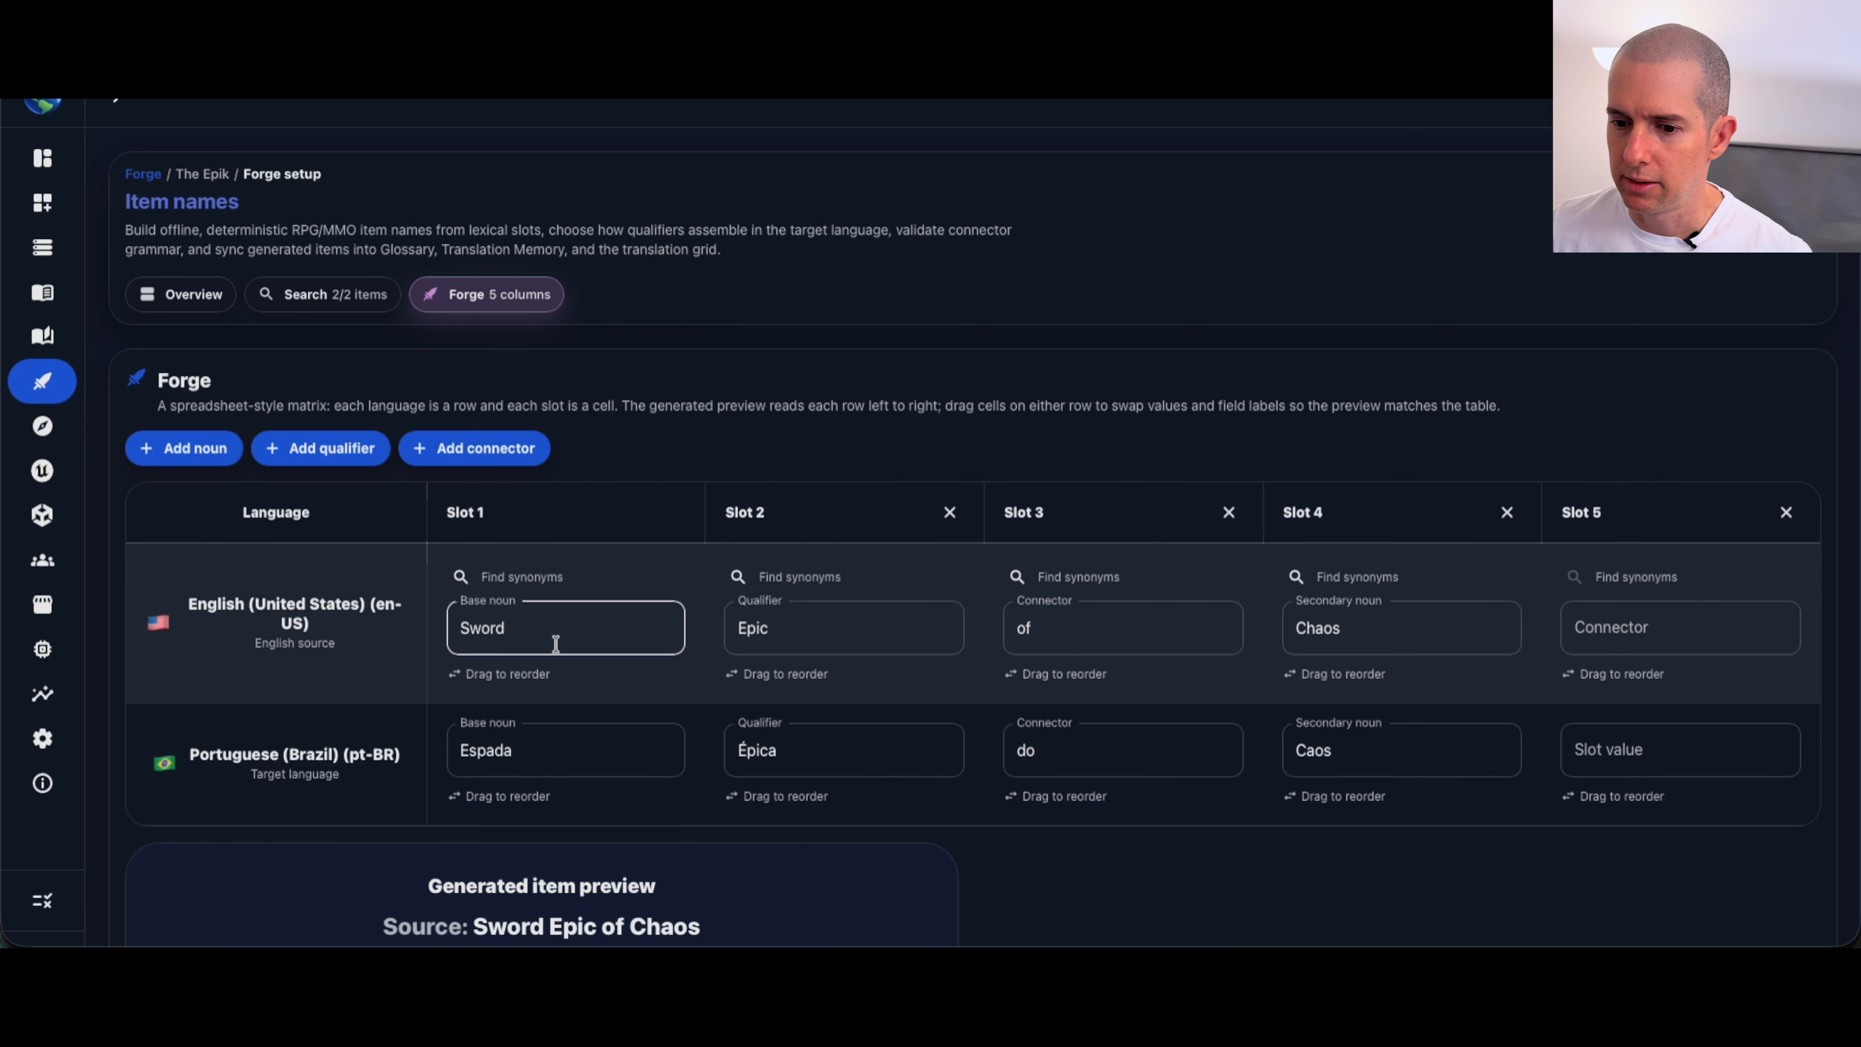
pyautogui.click(520, 644)
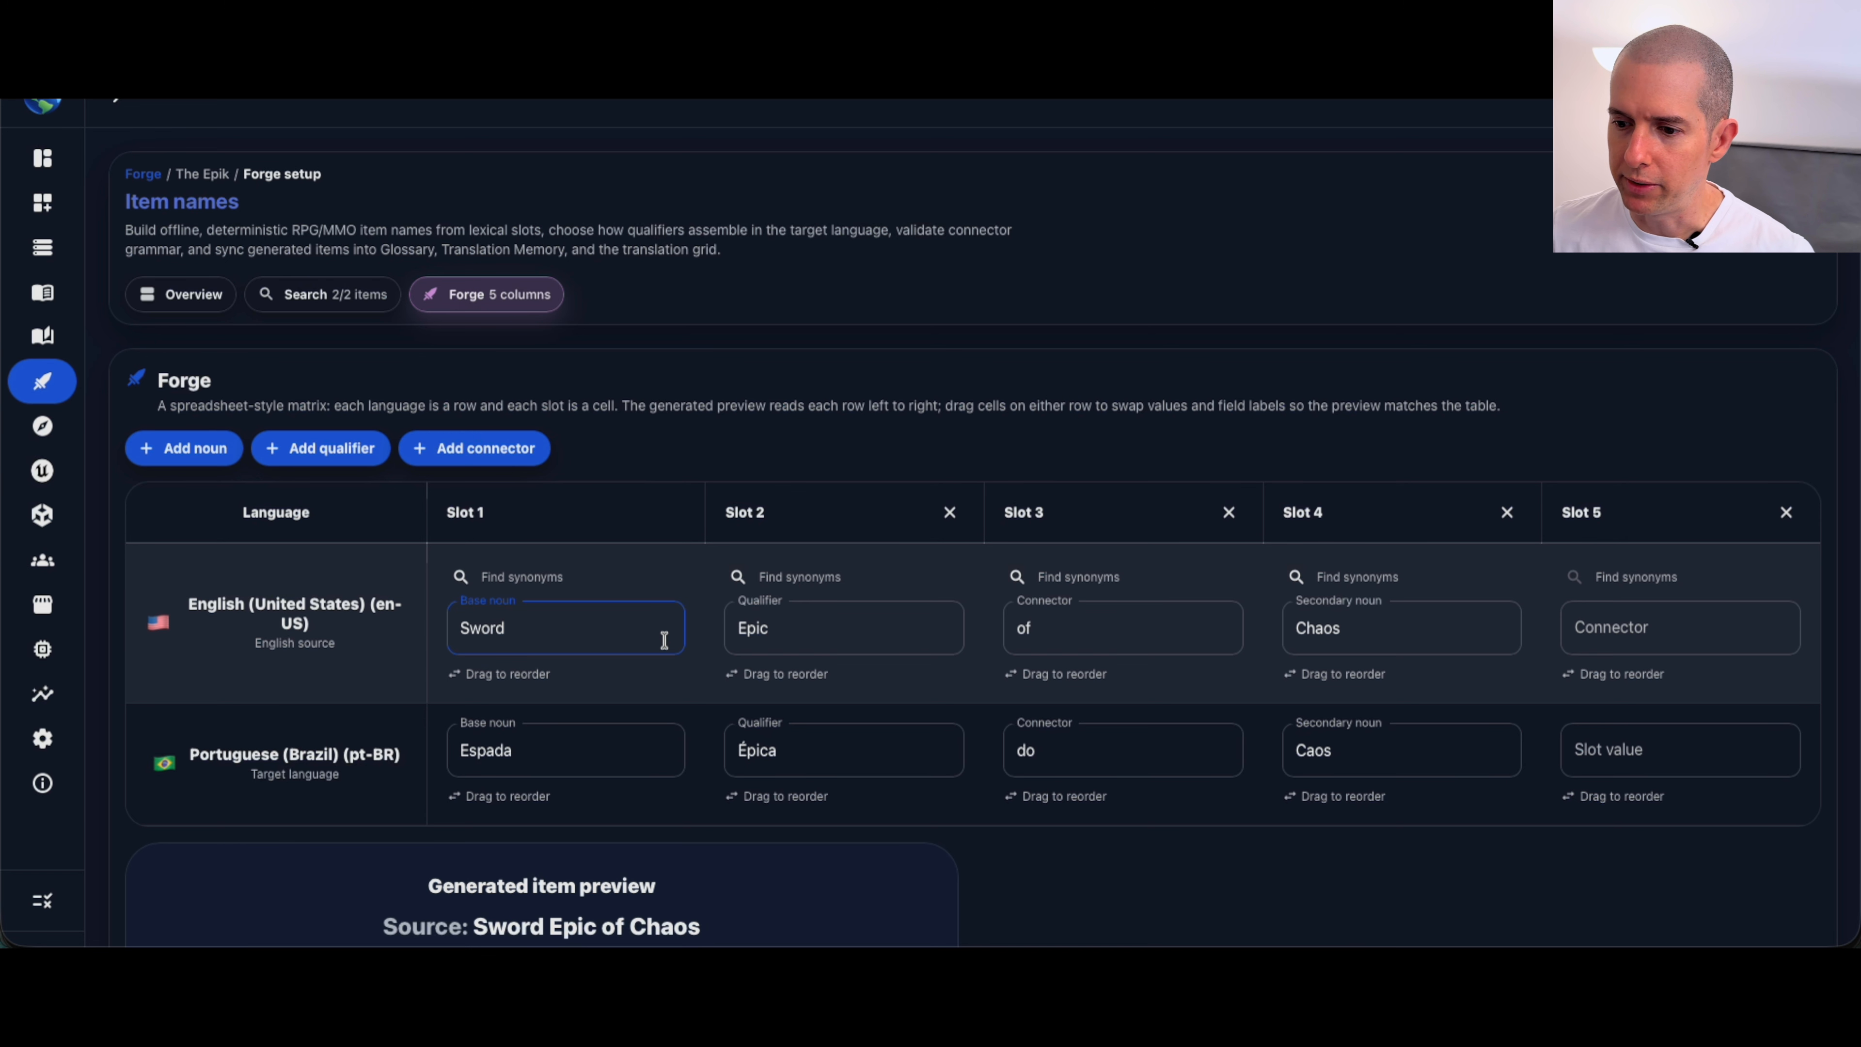
pyautogui.click(791, 632)
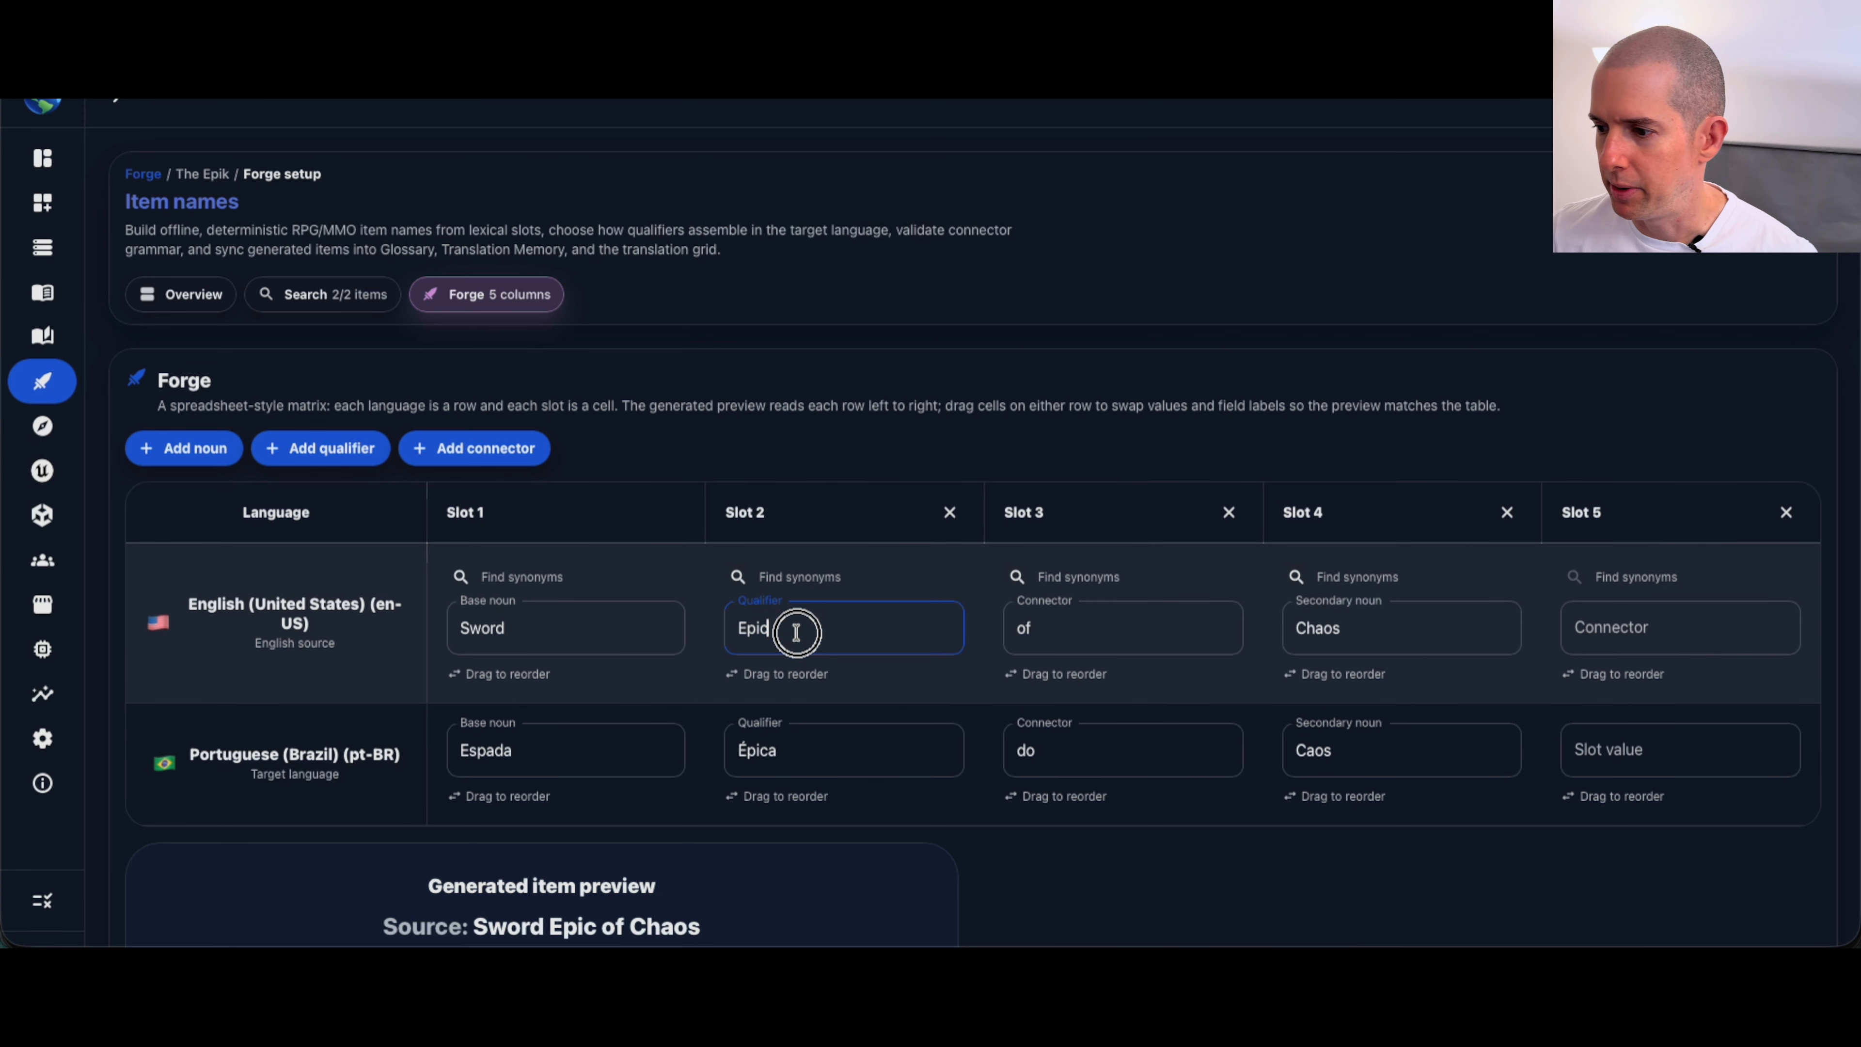
pyautogui.click(1391, 630)
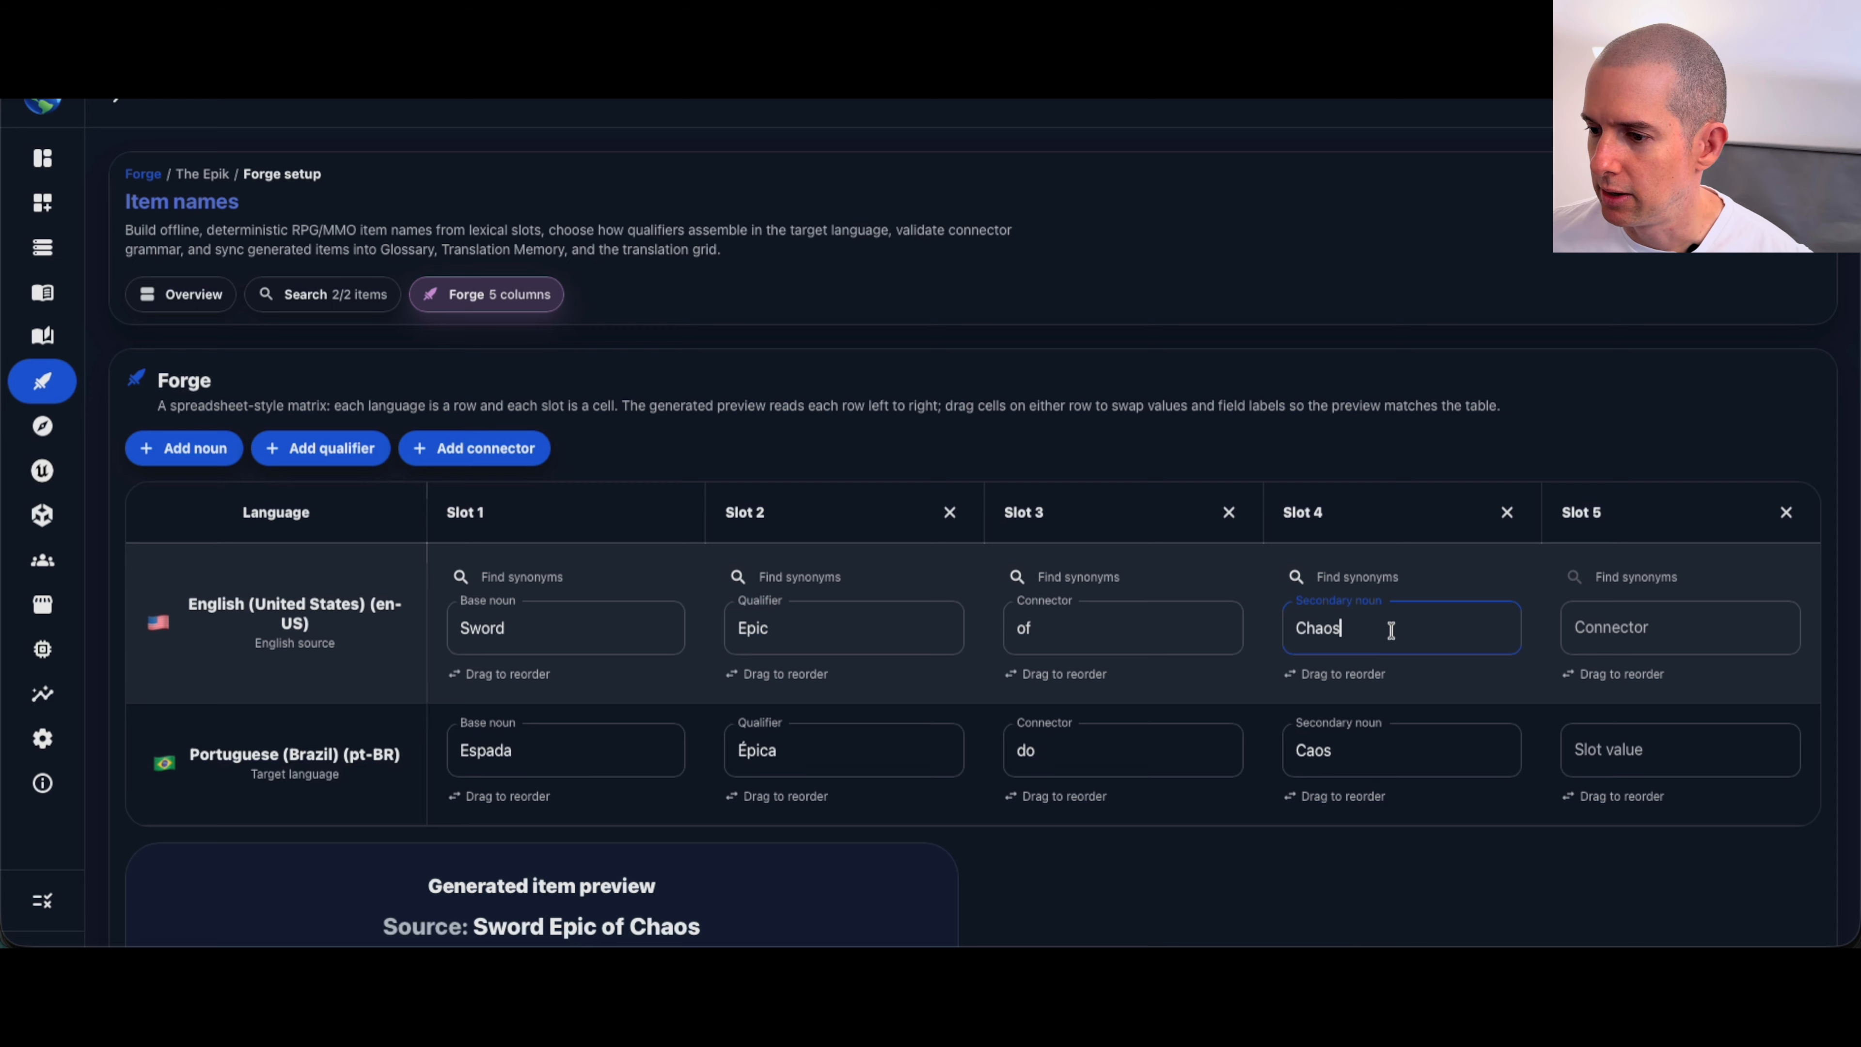
pyautogui.click(1074, 631)
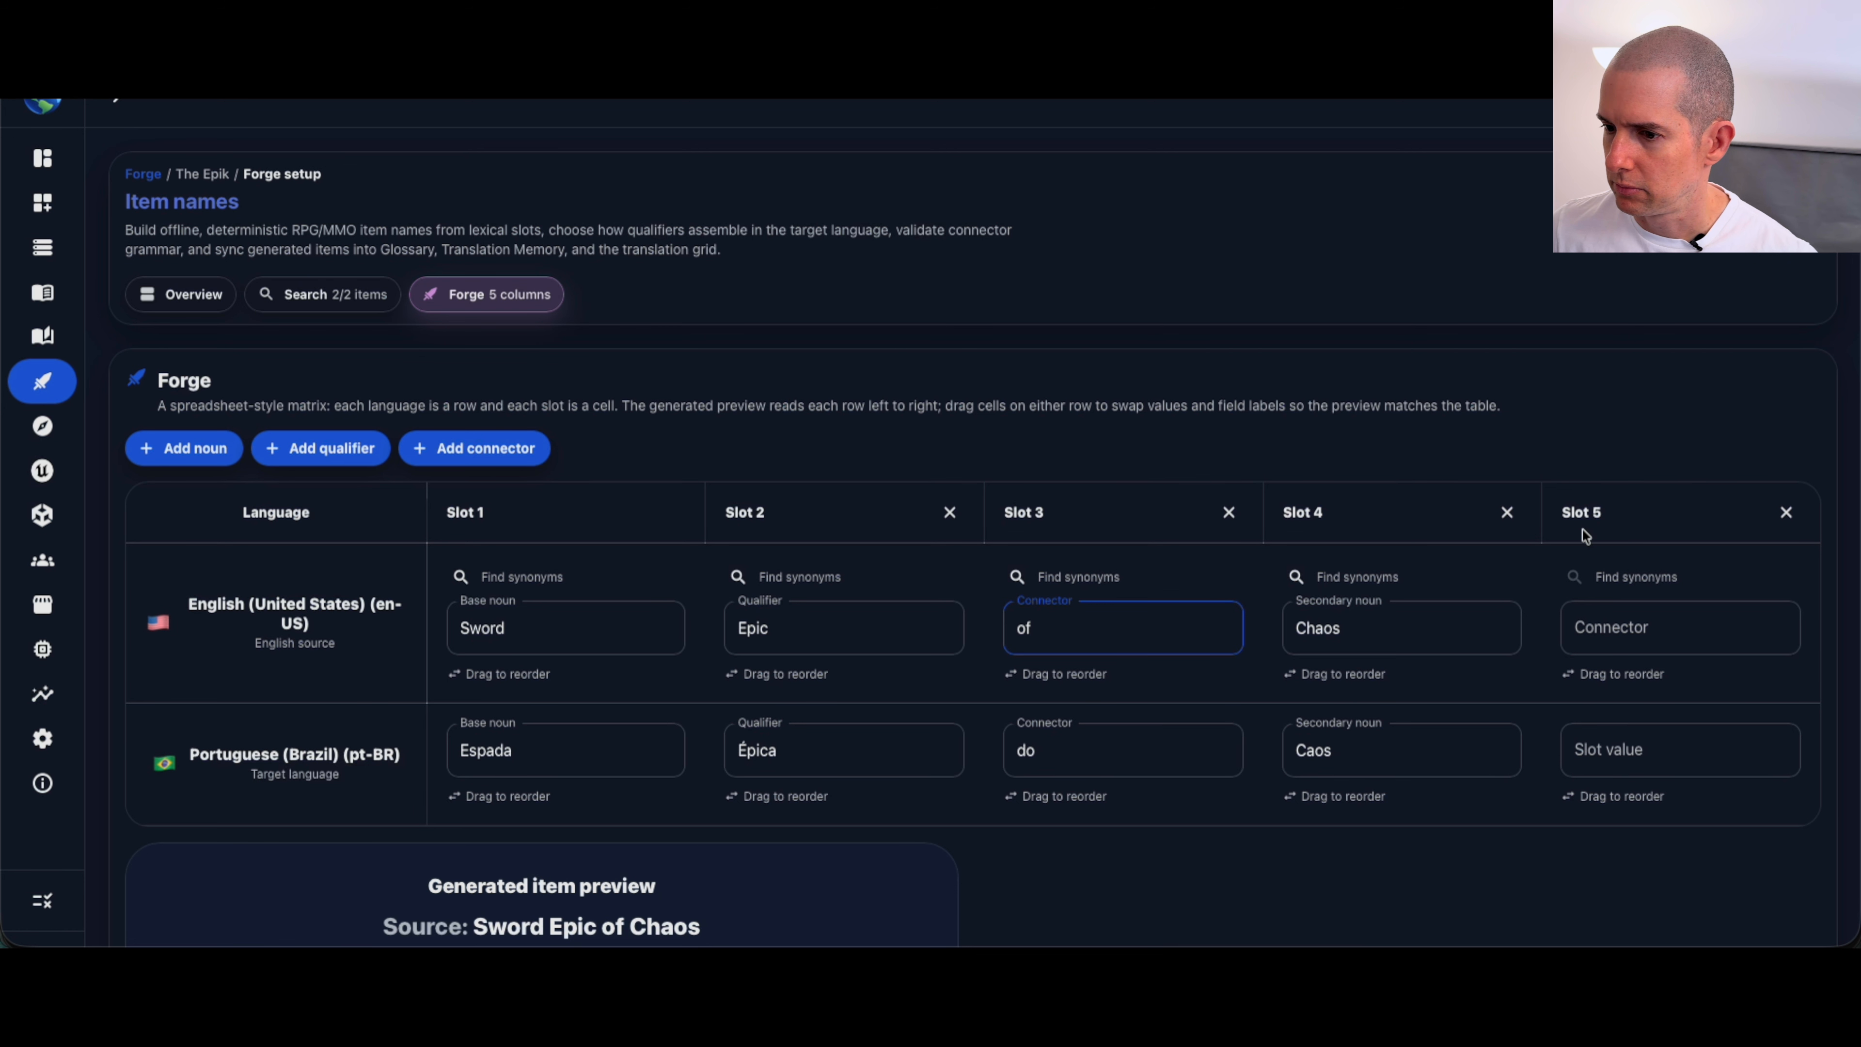
pyautogui.click(1785, 513)
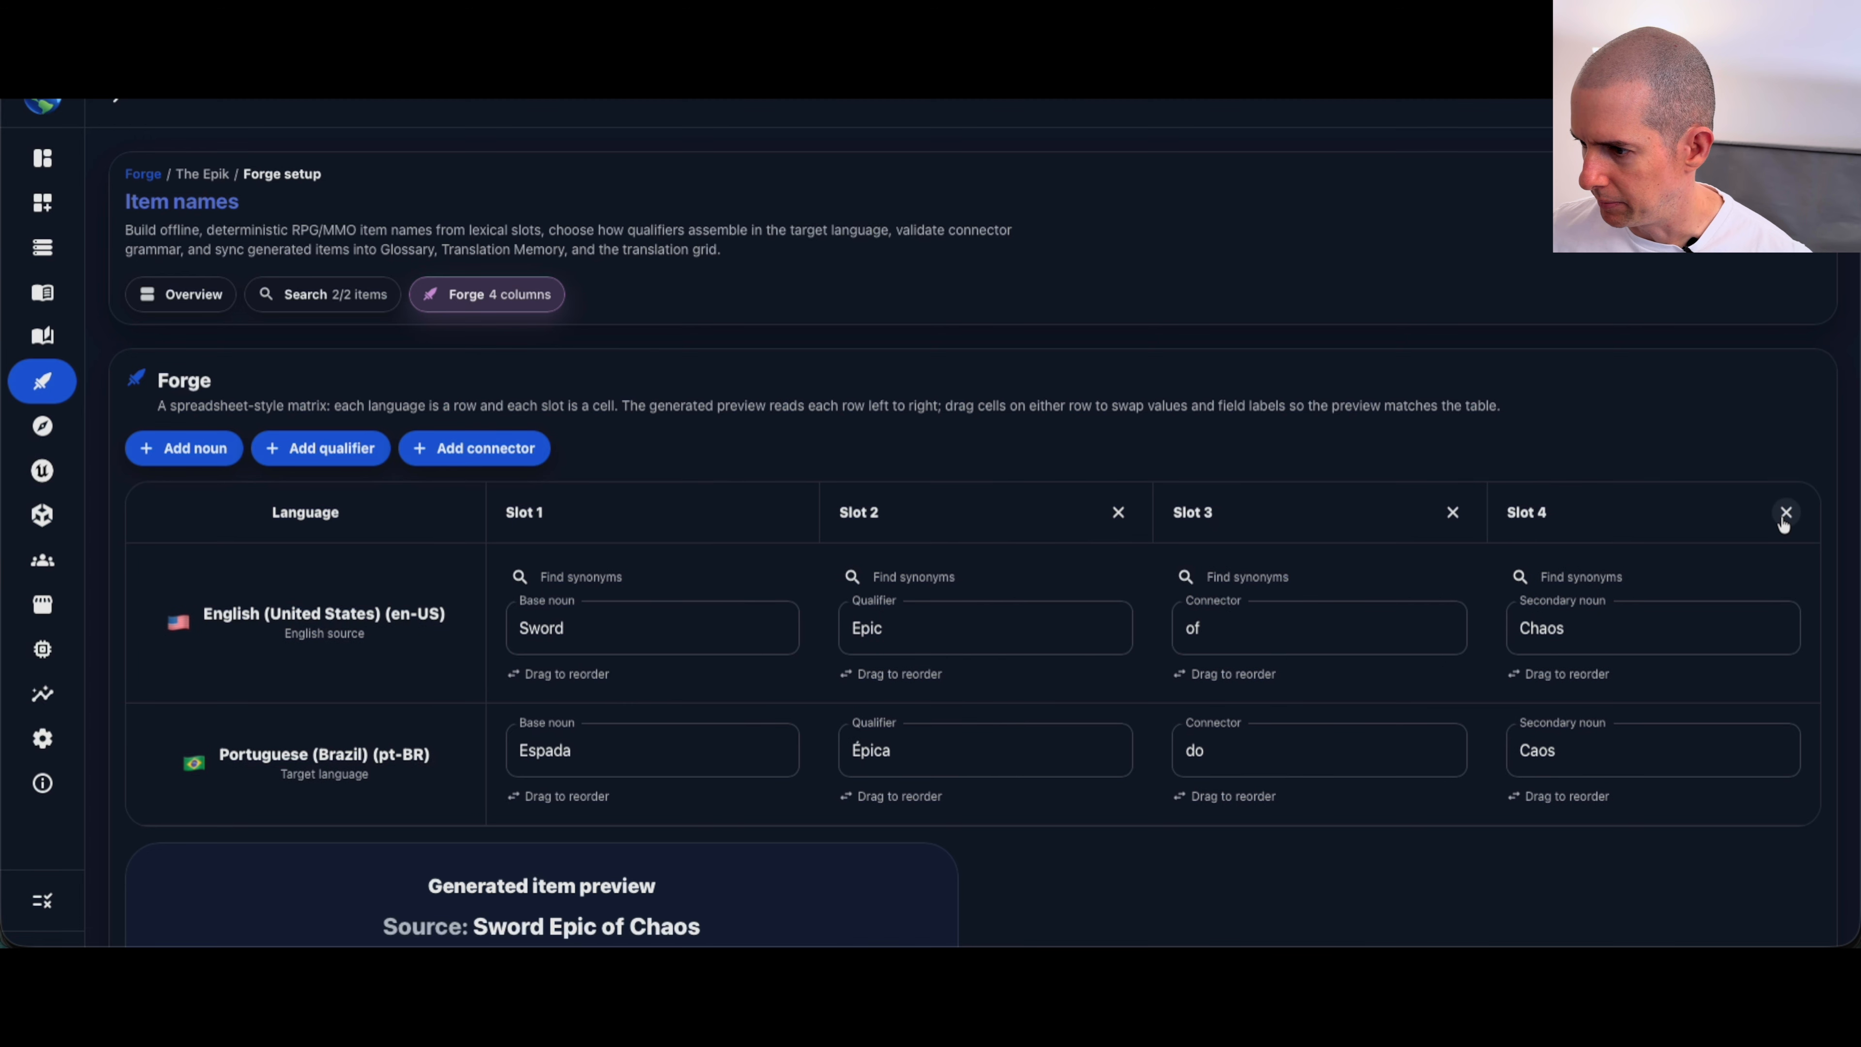
# Step: Swap Epic and Sword in the English row to form "Epic Sword of Chaos", and generate and submit the pair to the project
pyautogui.scroll(-2, 1077, 569)
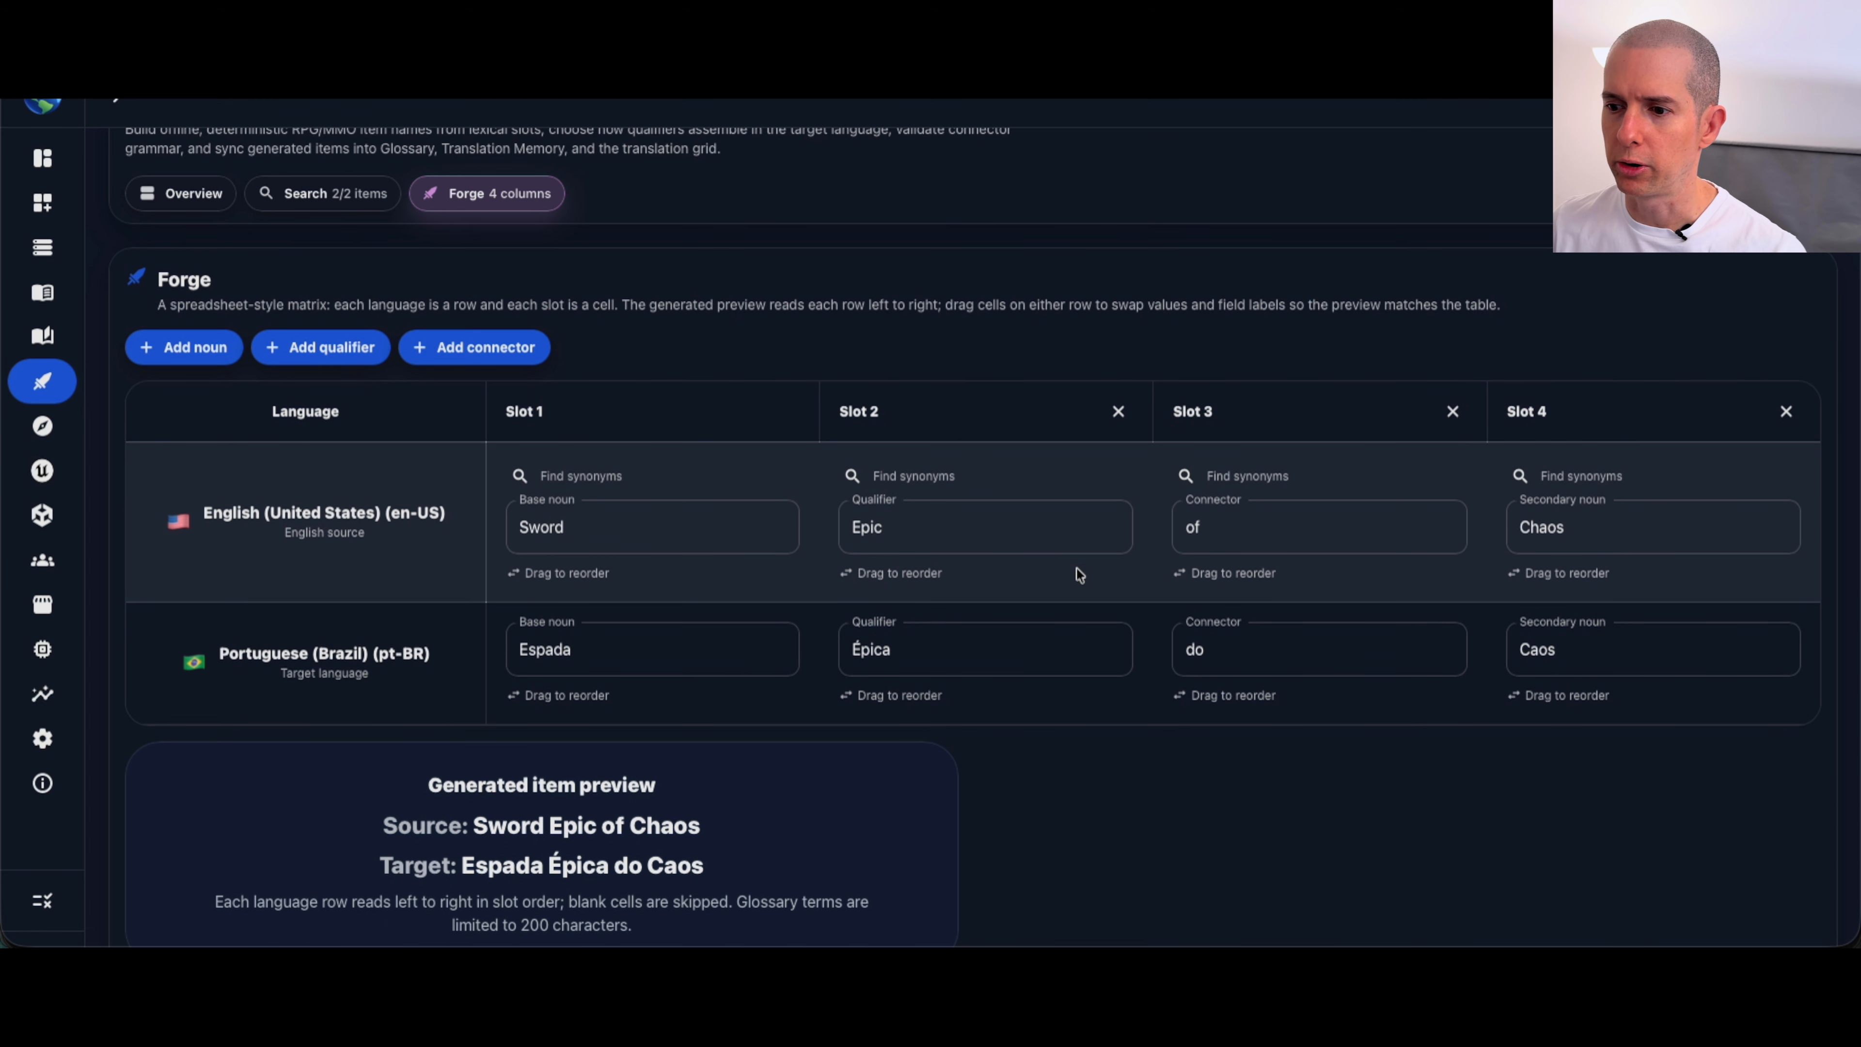
pyautogui.scroll(-2, 998, 569)
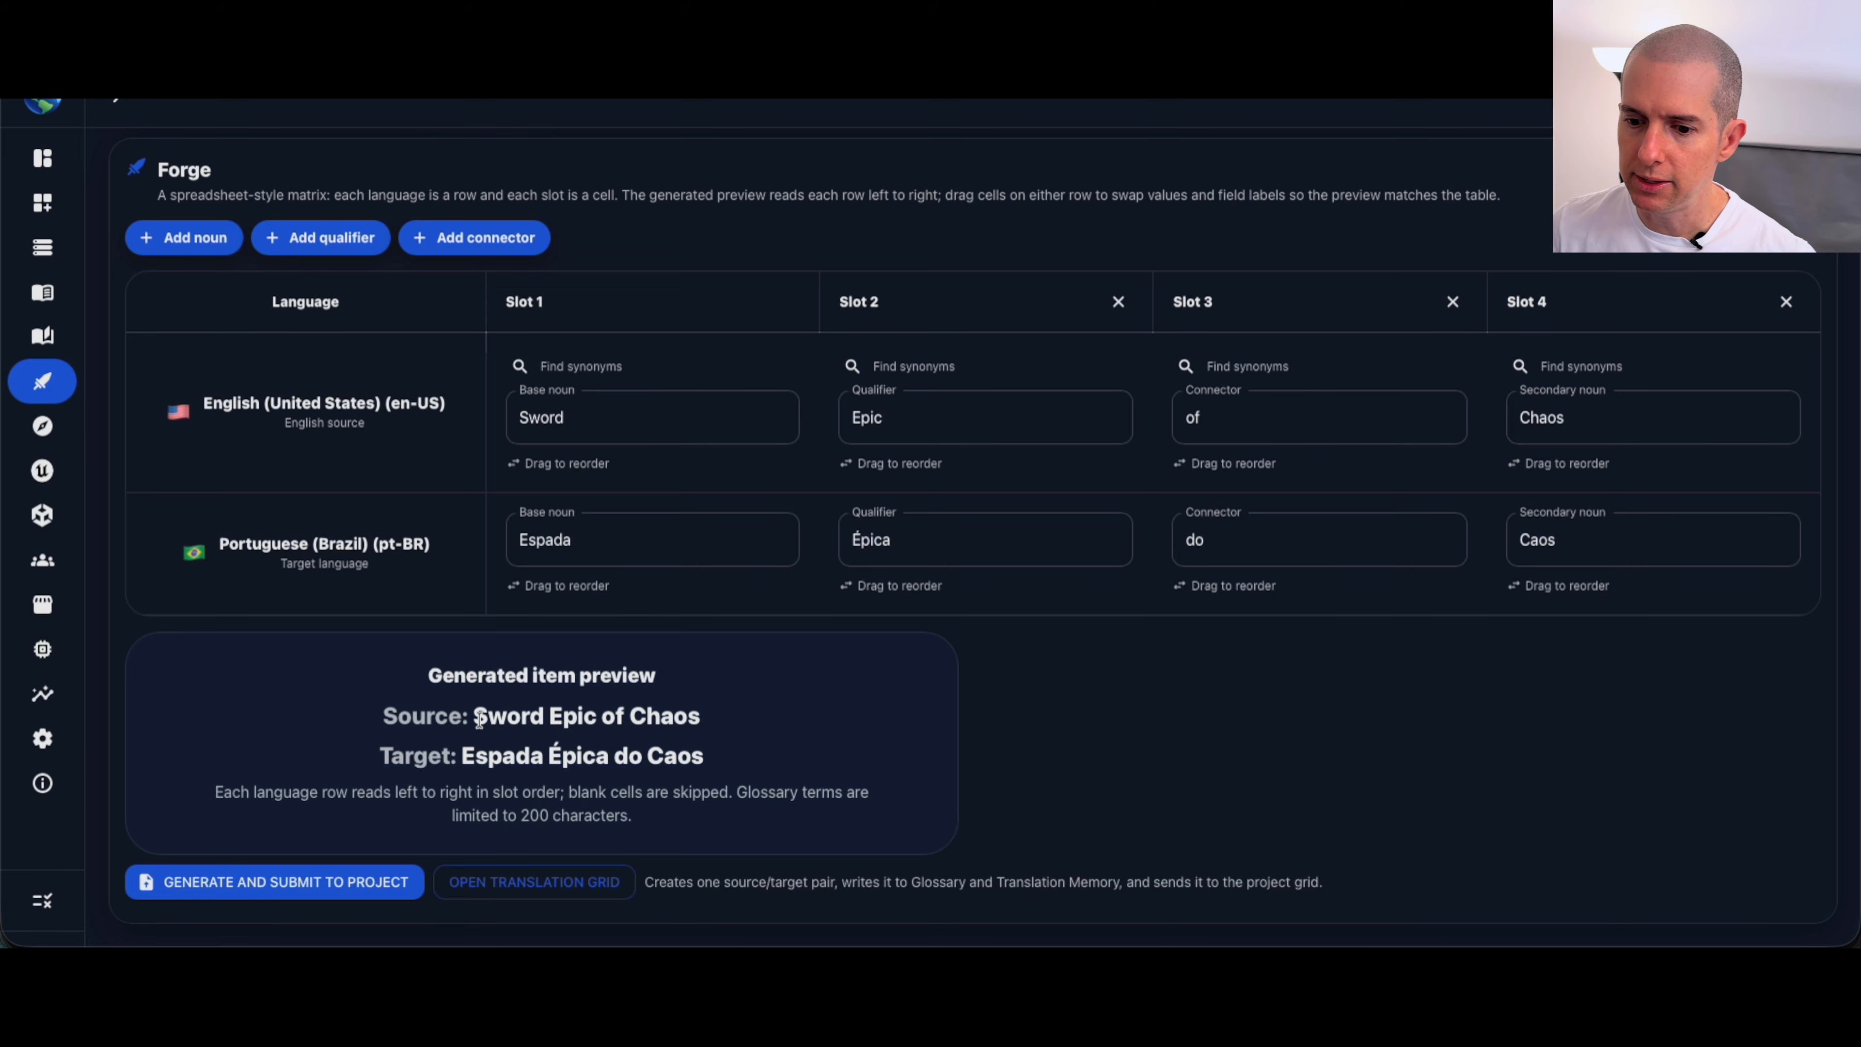
pyautogui.moveTo(475, 715); pyautogui.dragTo(593, 711)
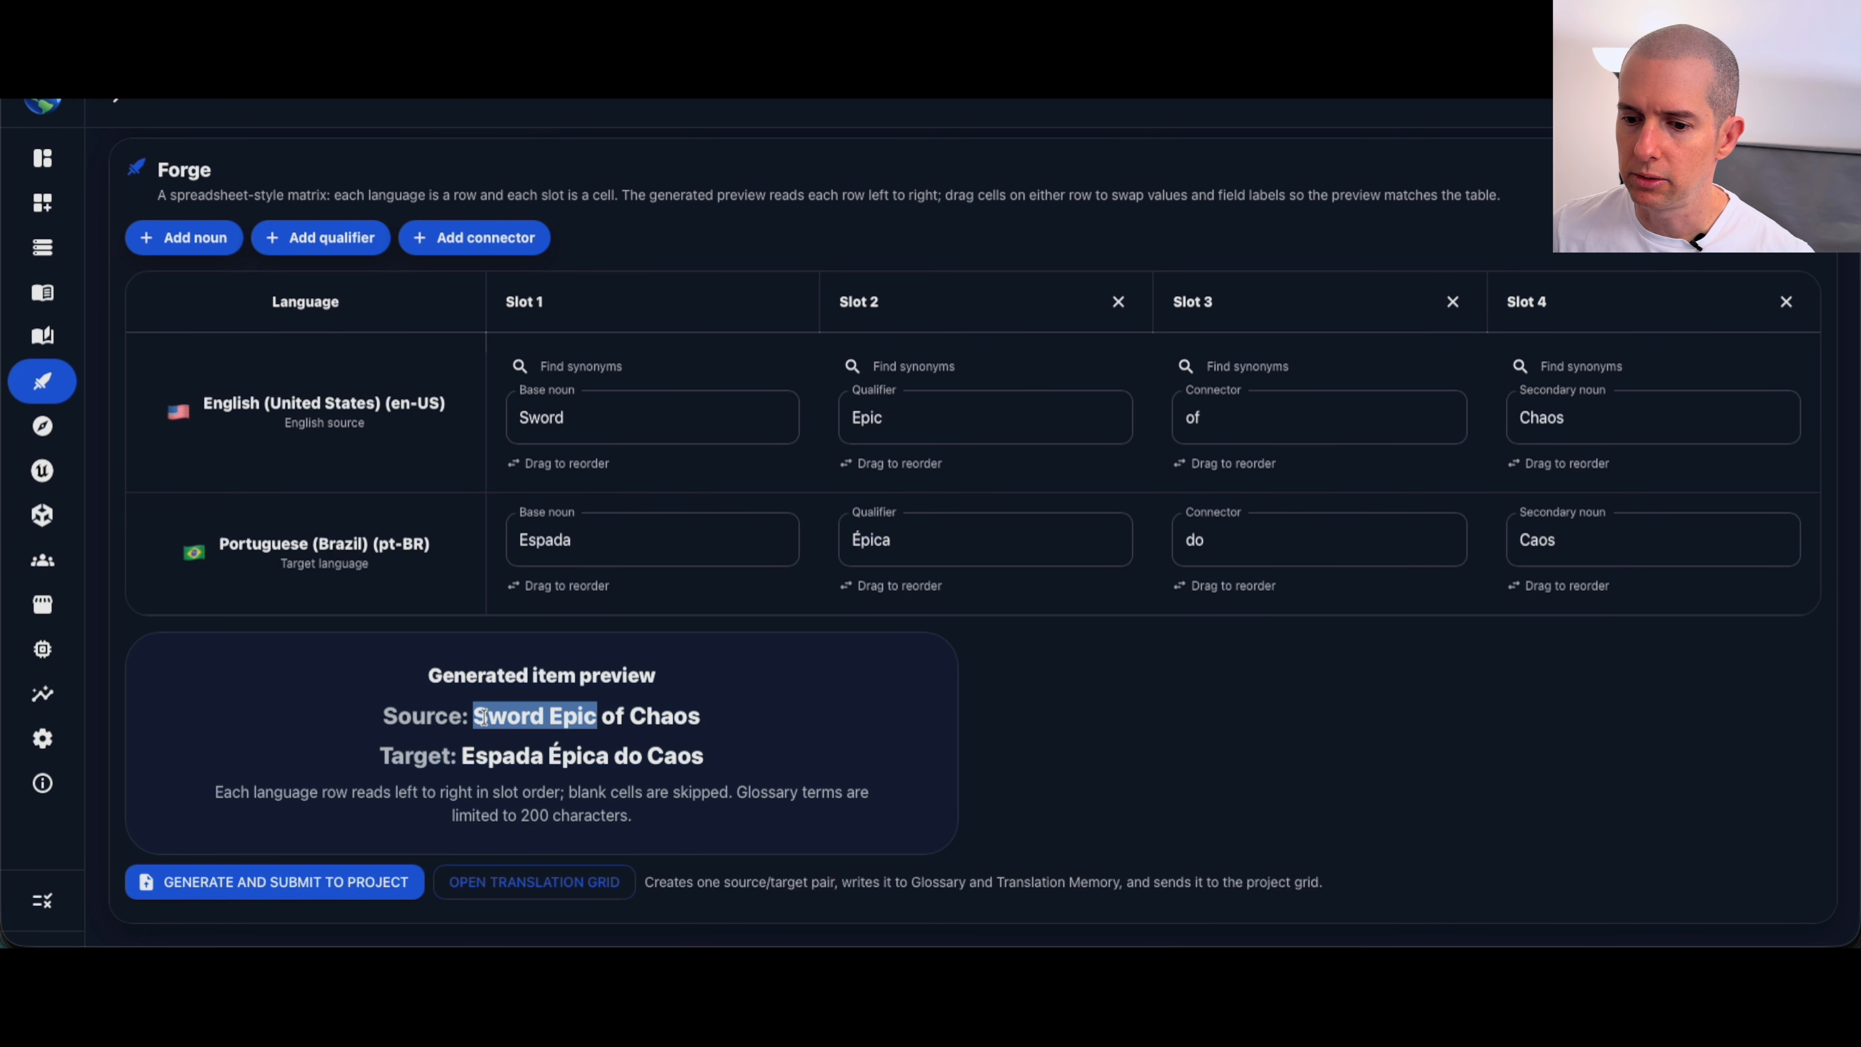
pyautogui.click(484, 716)
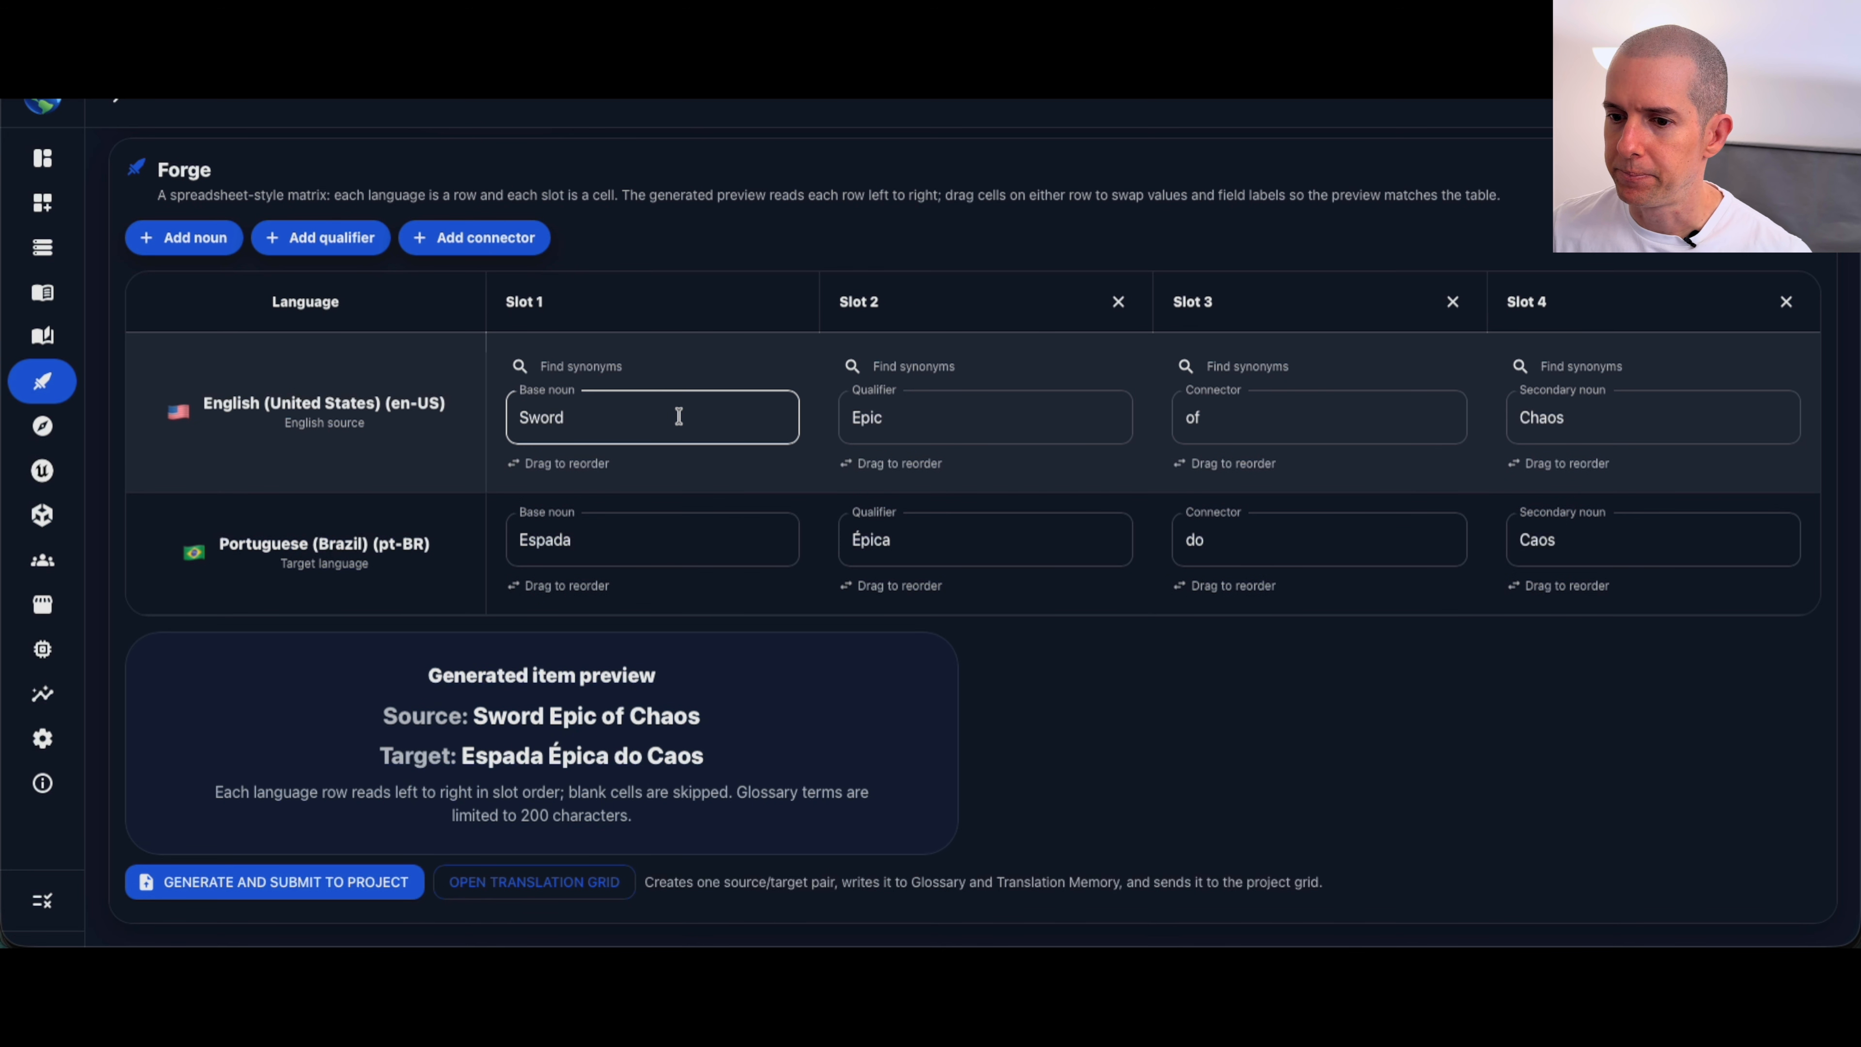
pyautogui.moveTo(891, 465); pyautogui.dragTo(553, 466)
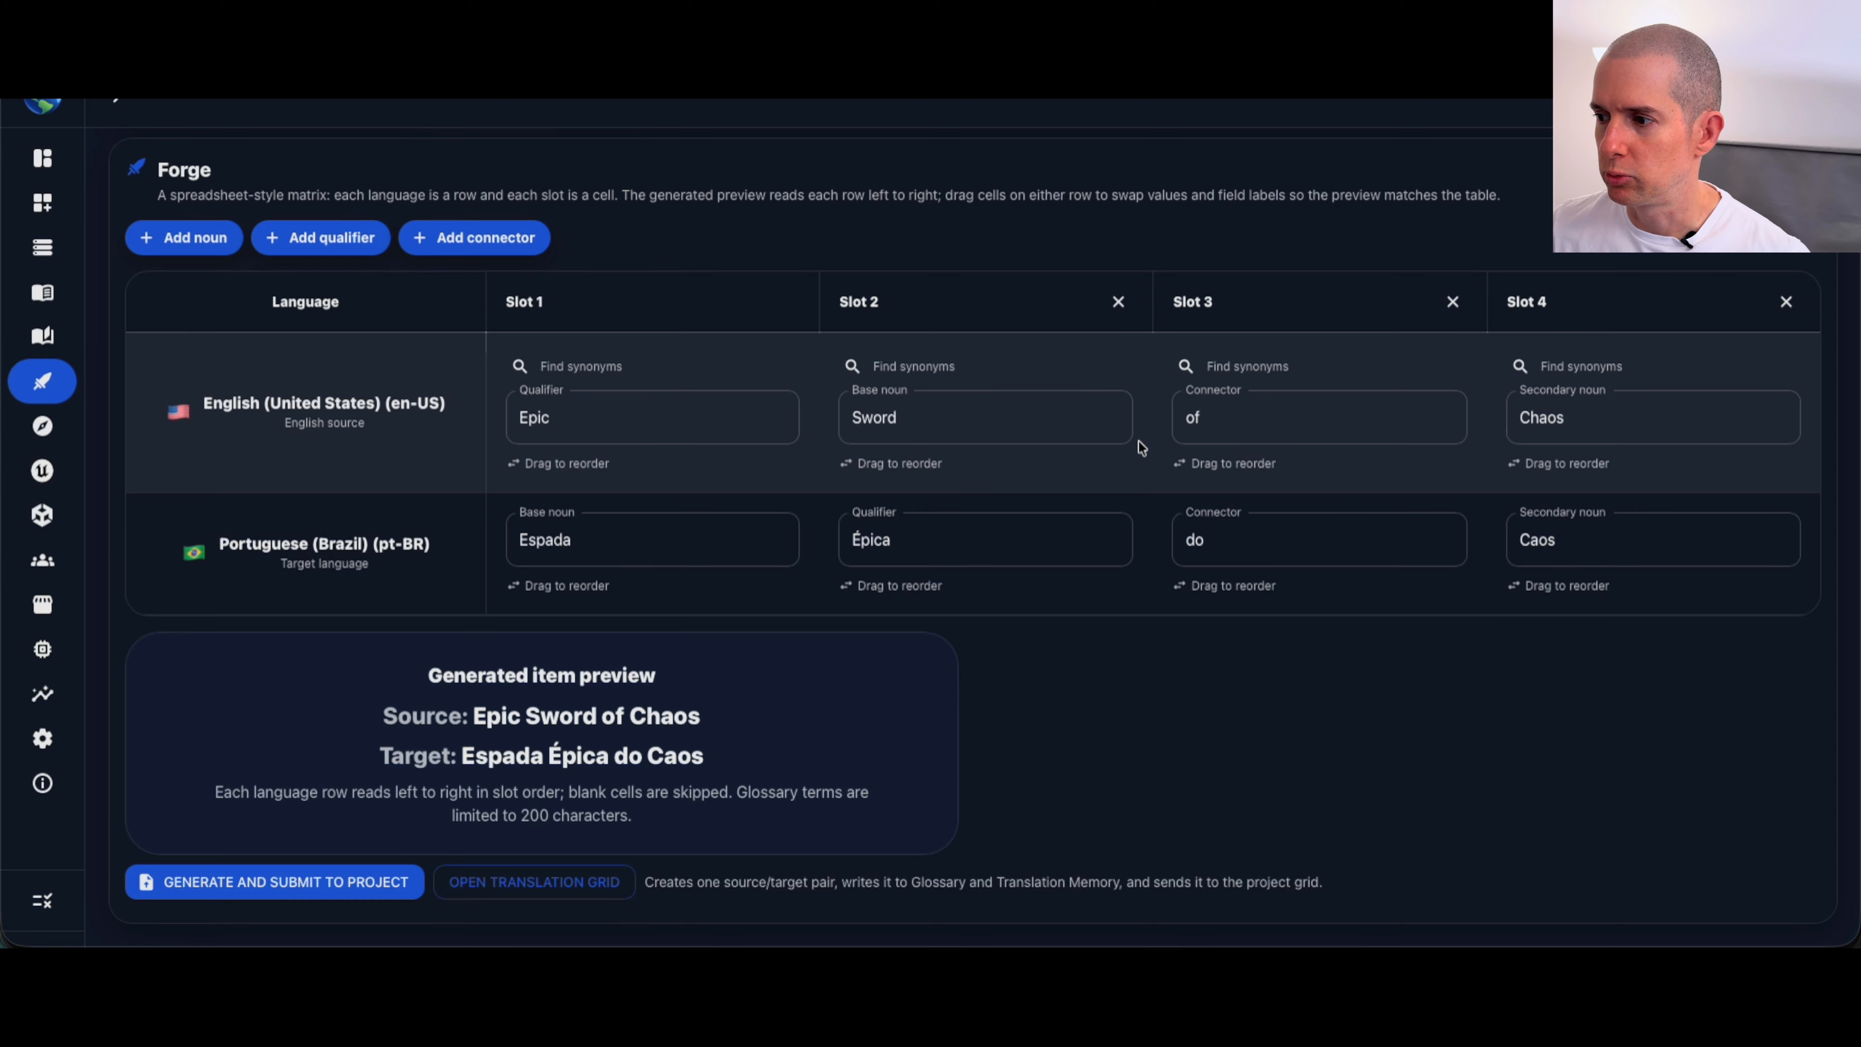
pyautogui.moveTo(481, 715); pyautogui.dragTo(654, 708)
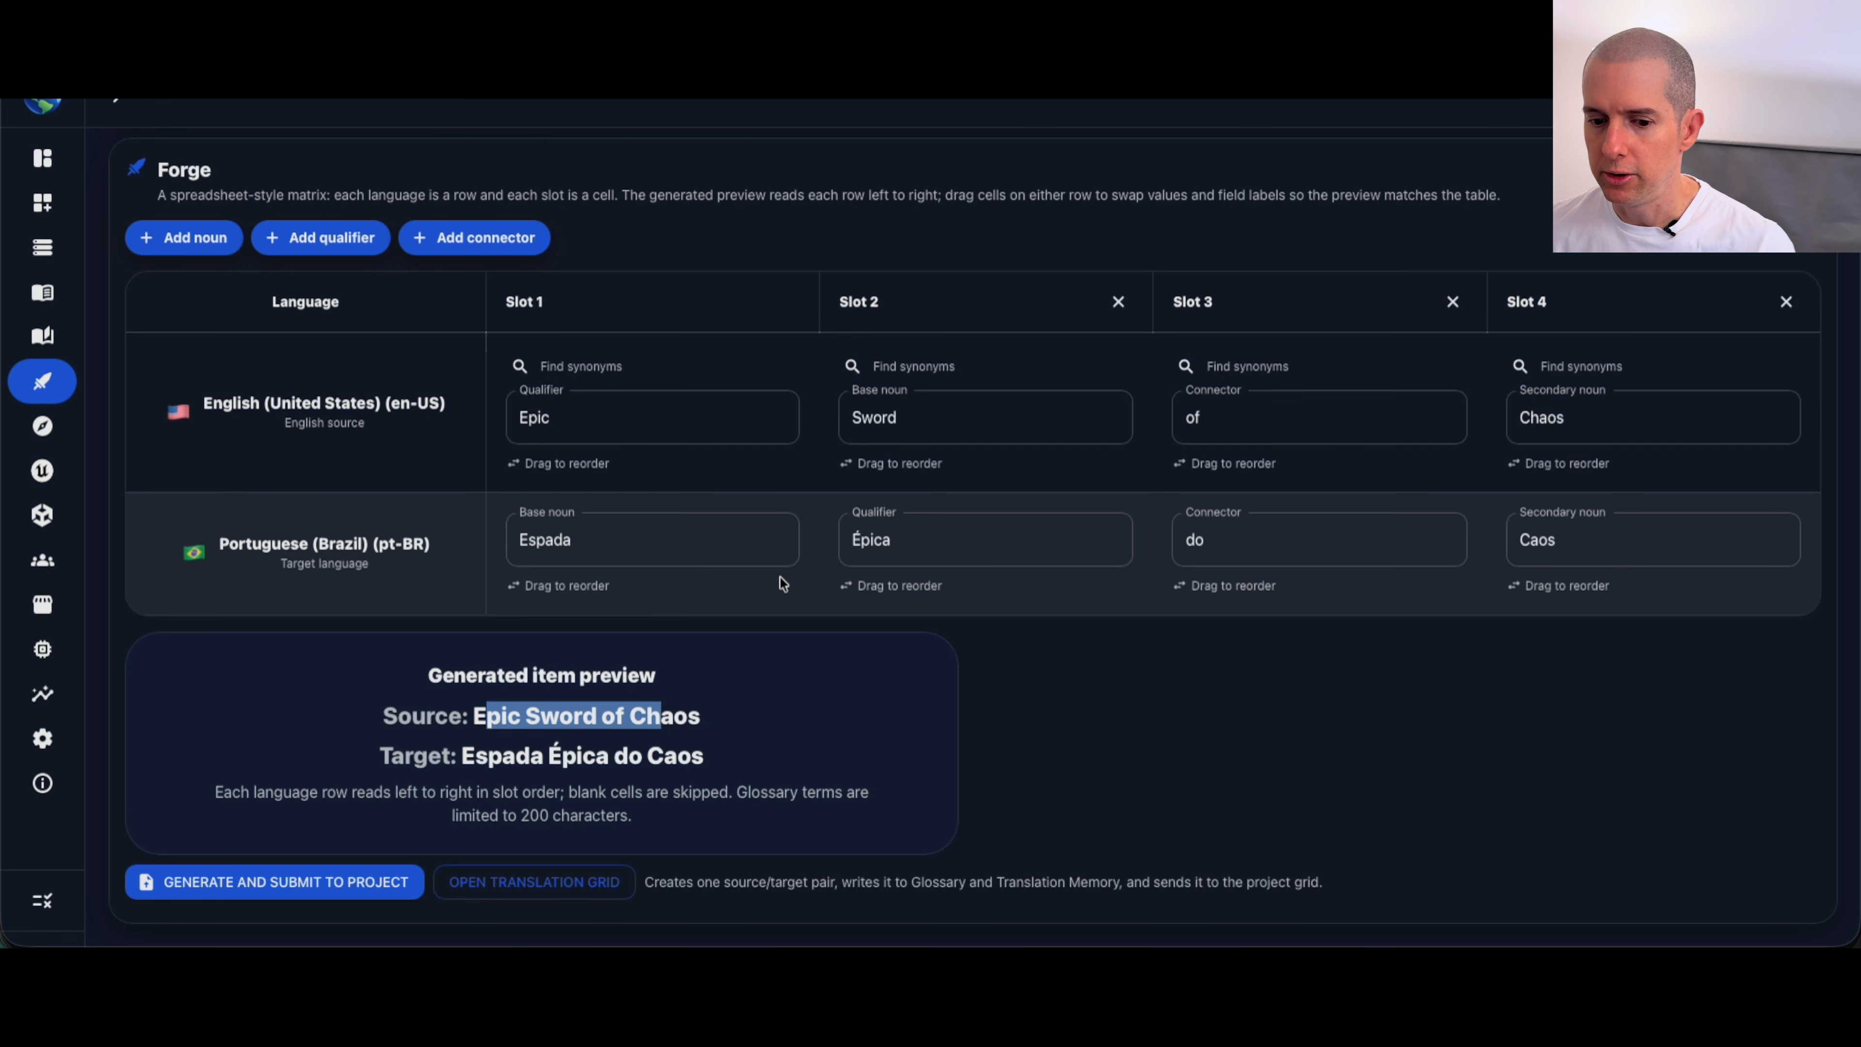
pyautogui.click(302, 895)
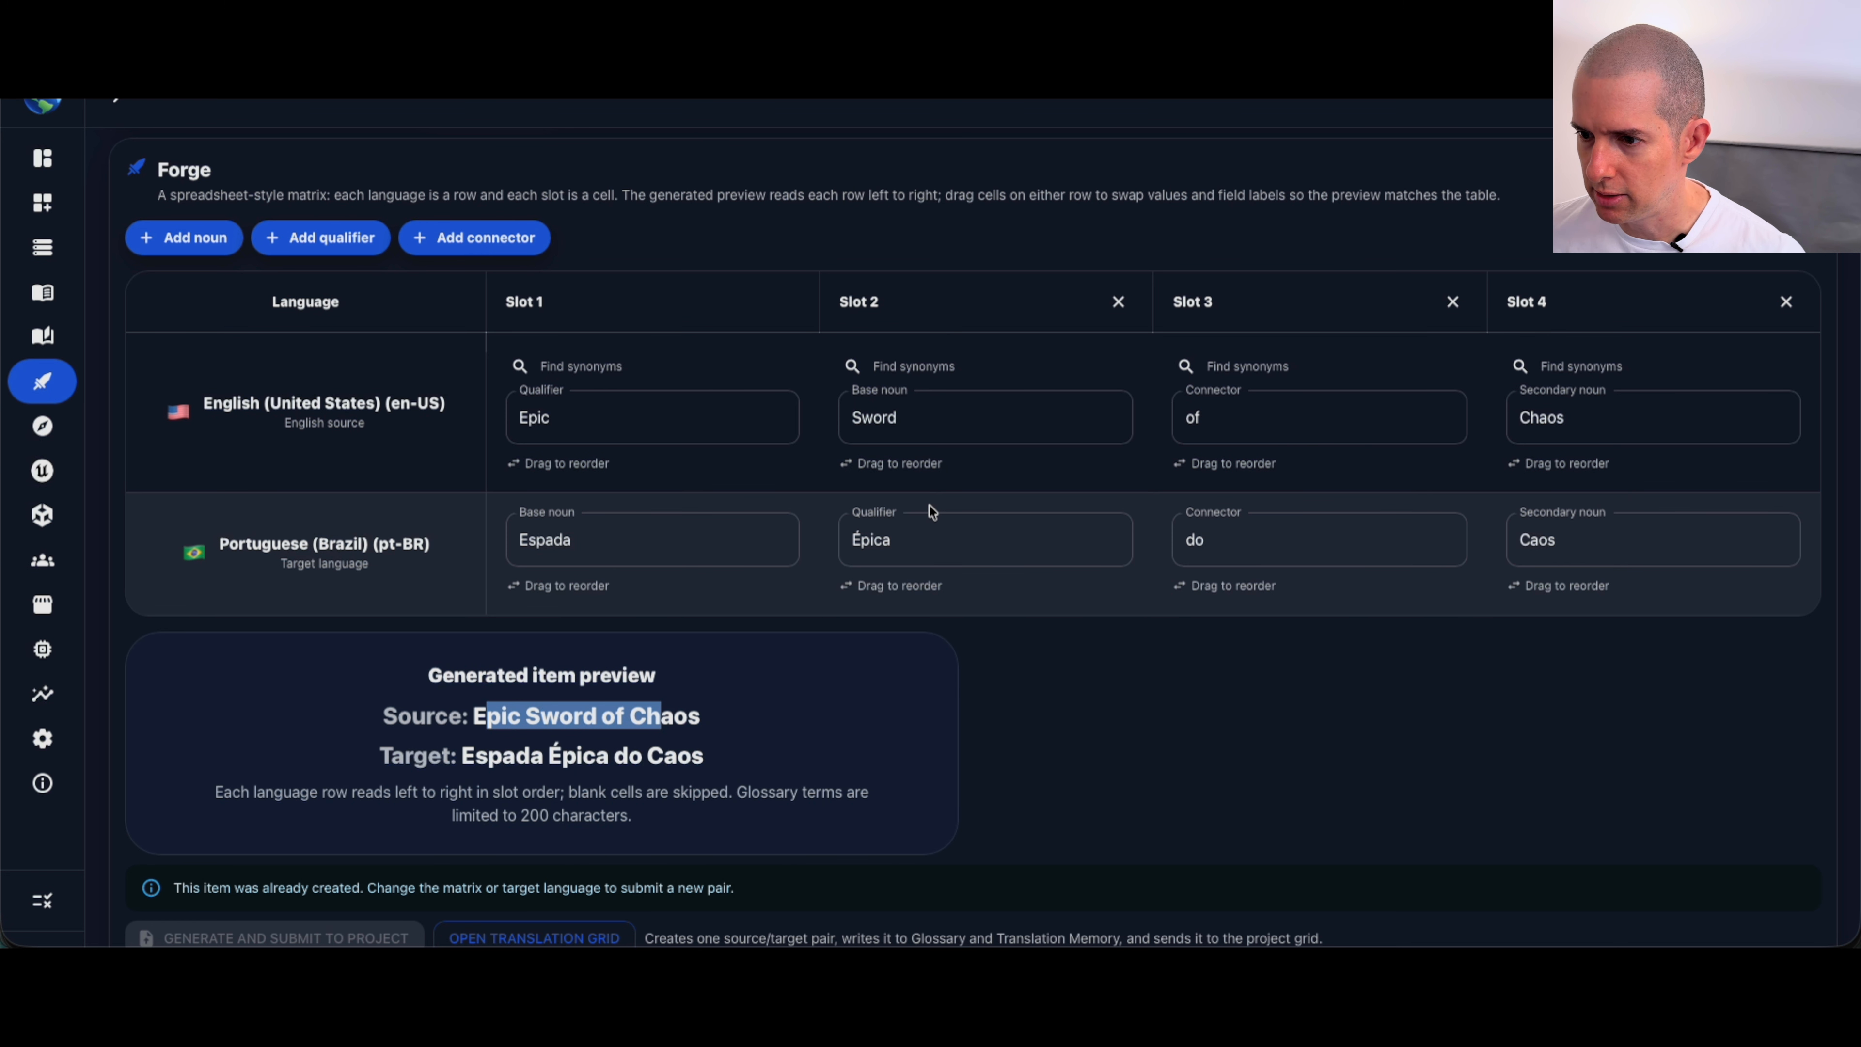
# Step: Change the English row's base noun to Helmet
pyautogui.click(920, 424)
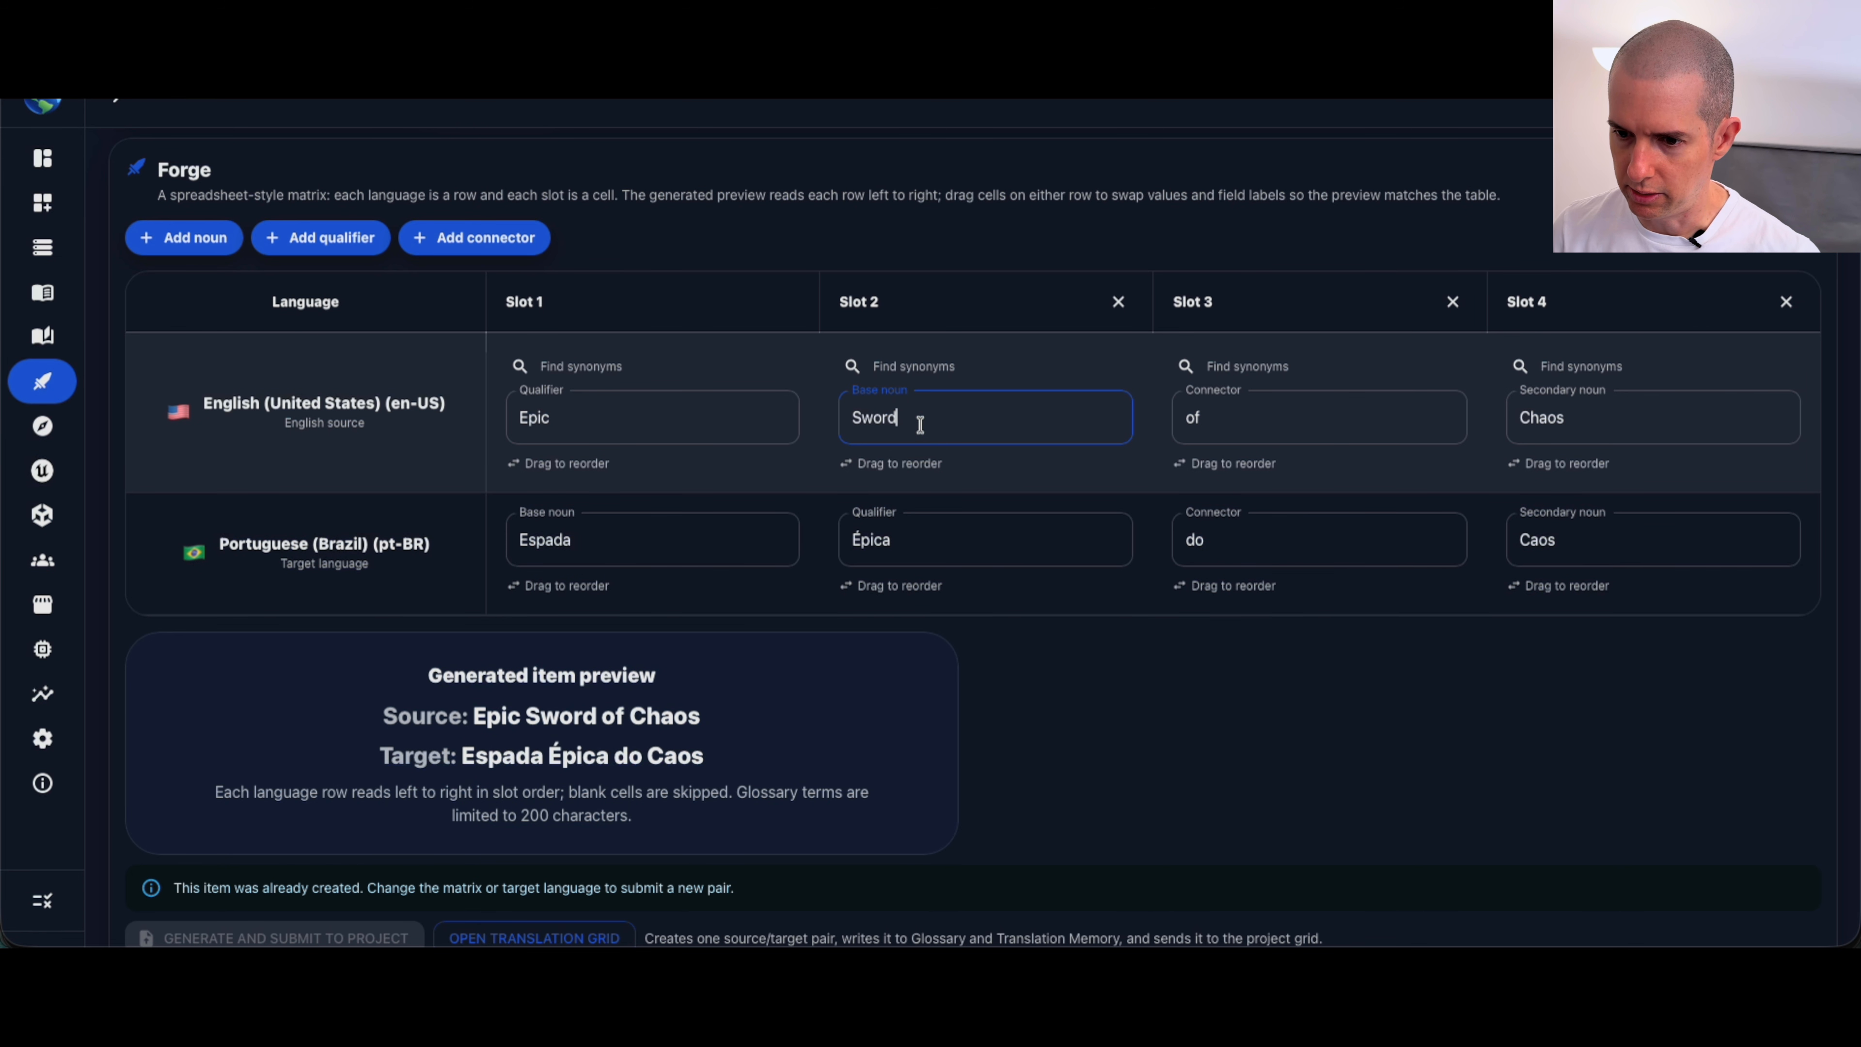
pyautogui.press('BackSpace')
pyautogui.press('BackSpace')
pyautogui.press('BackSpace')
pyautogui.press('BackSpace')
pyautogui.press('BackSpace')
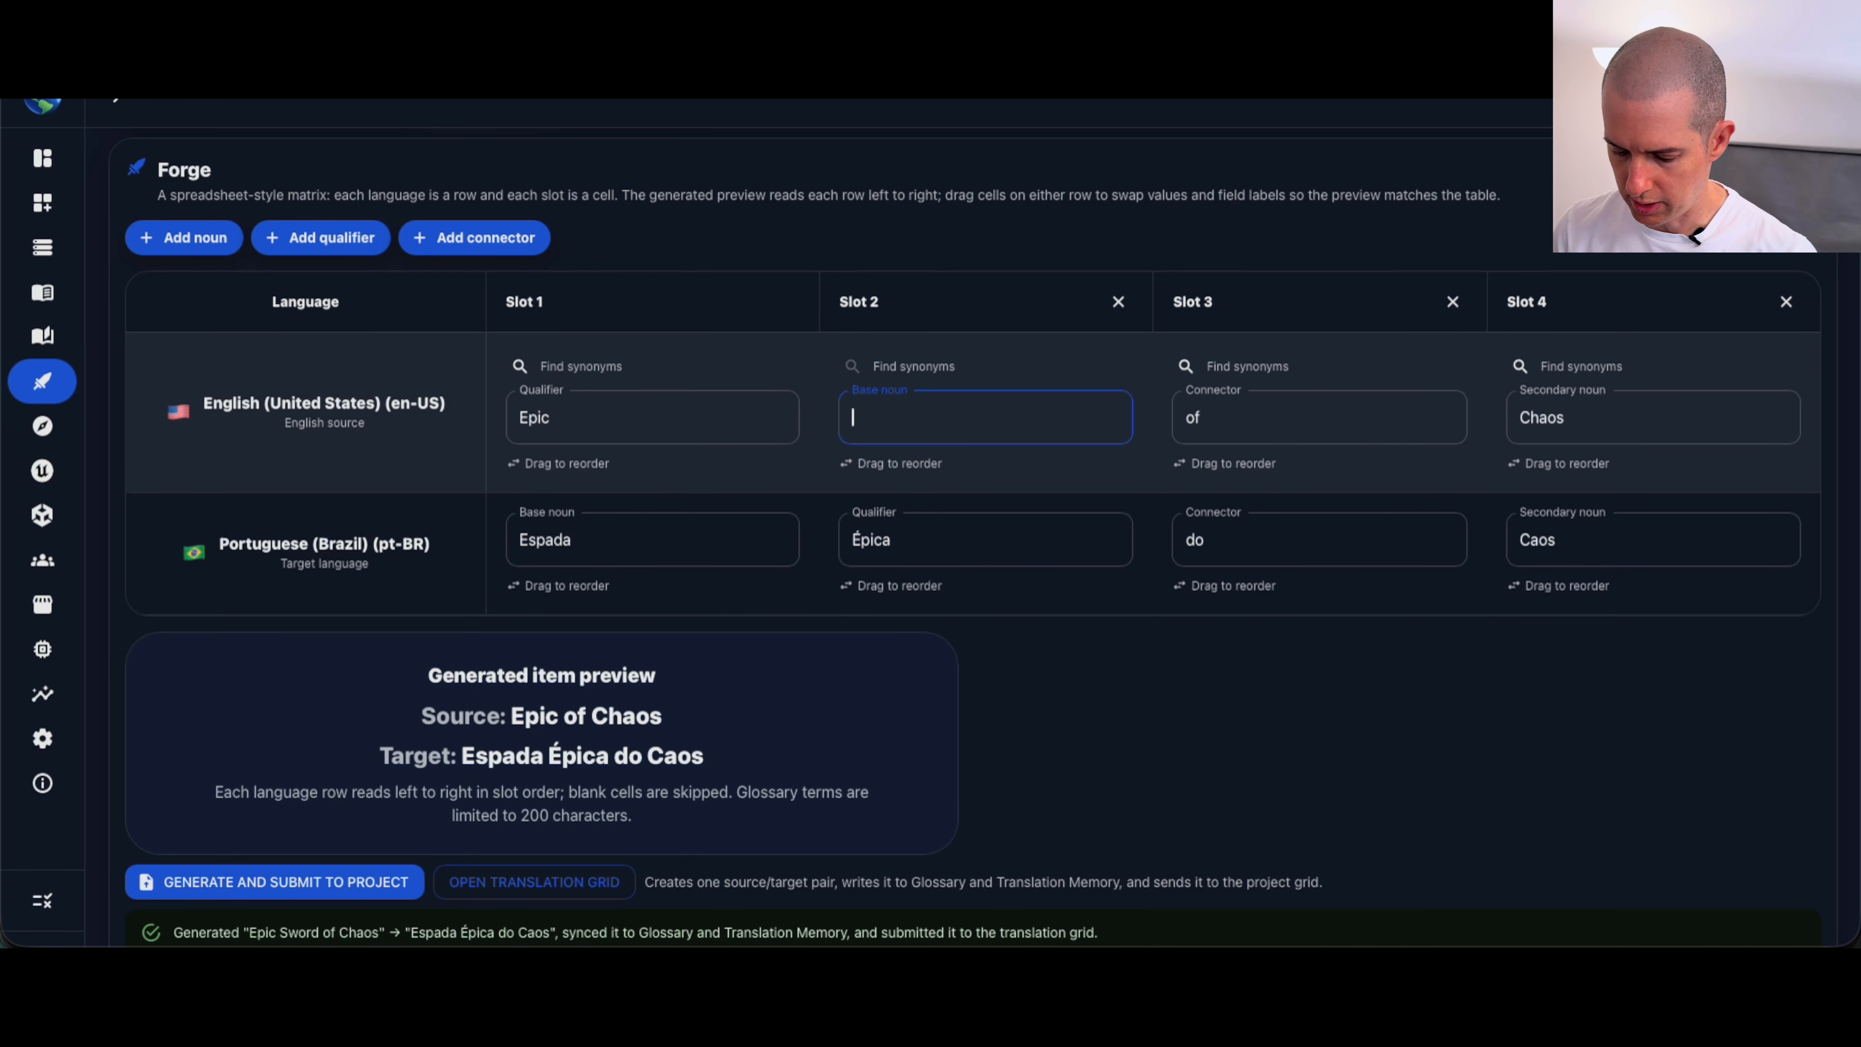
pyautogui.write('Helment')
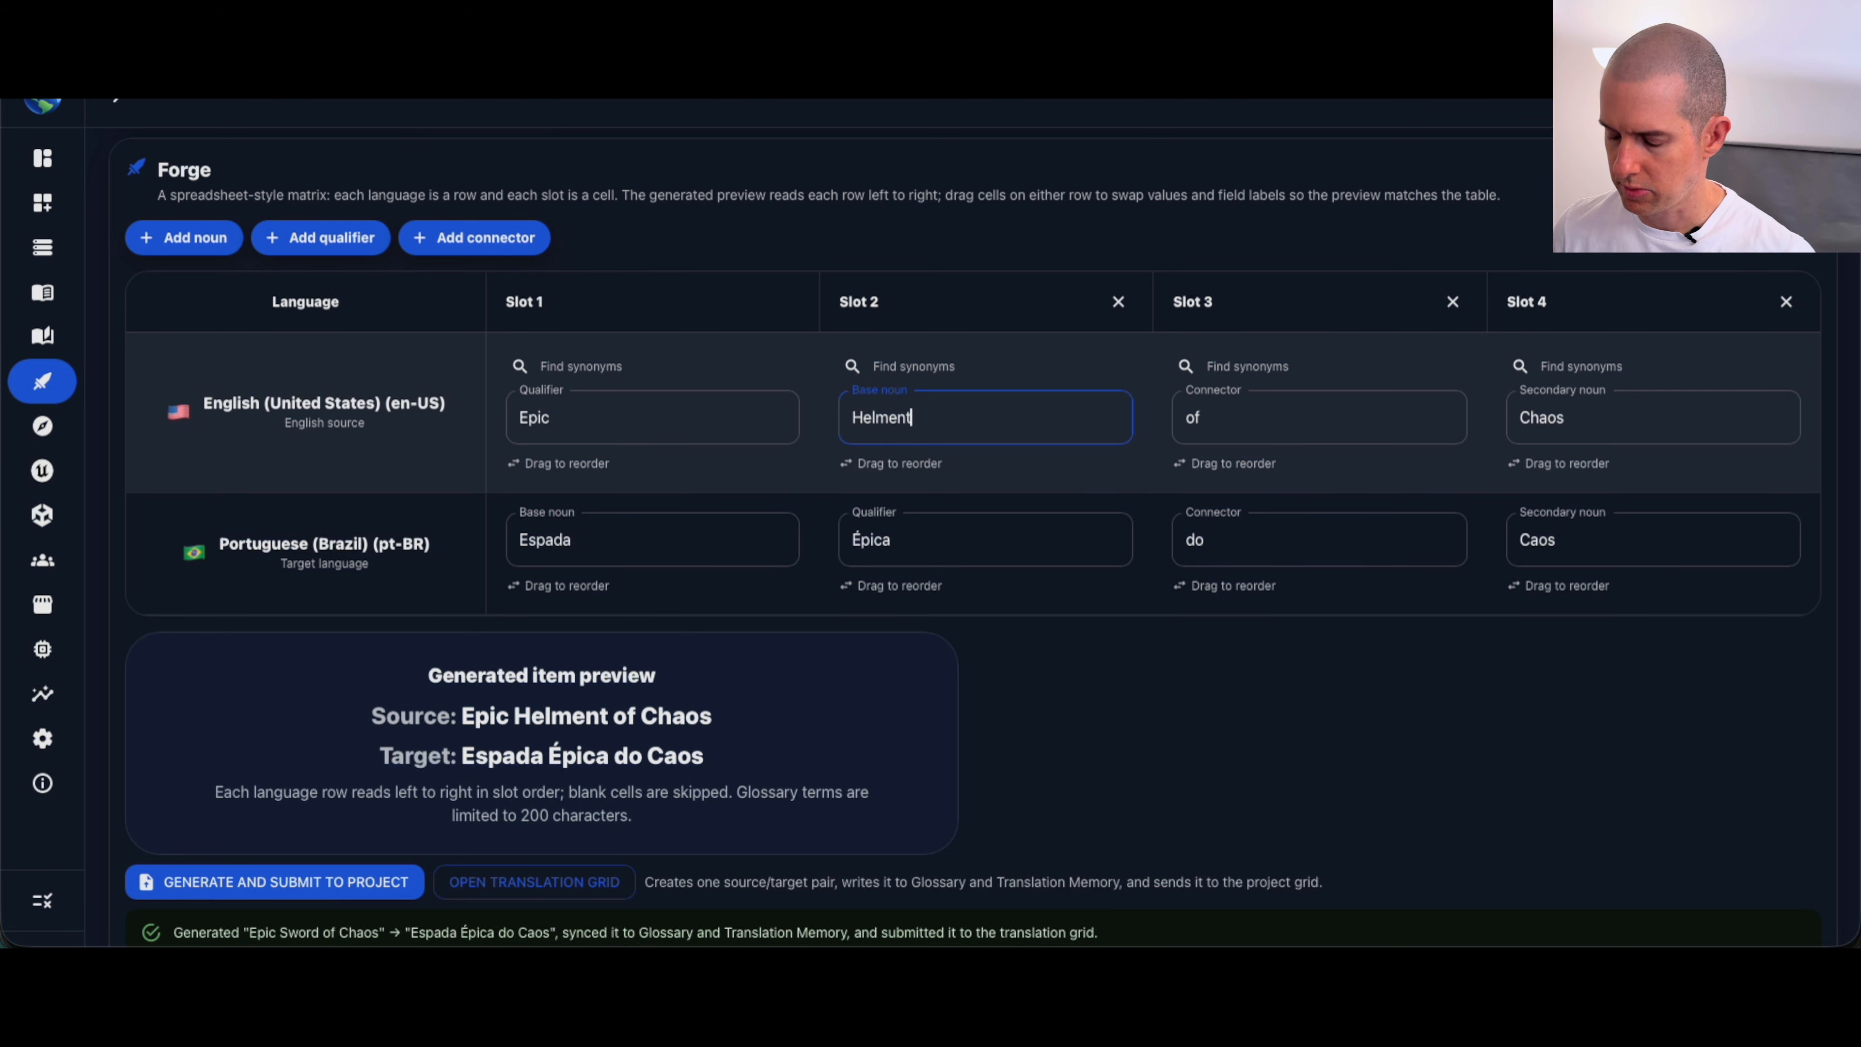
pyautogui.press('Left')
pyautogui.press('BackSpace')
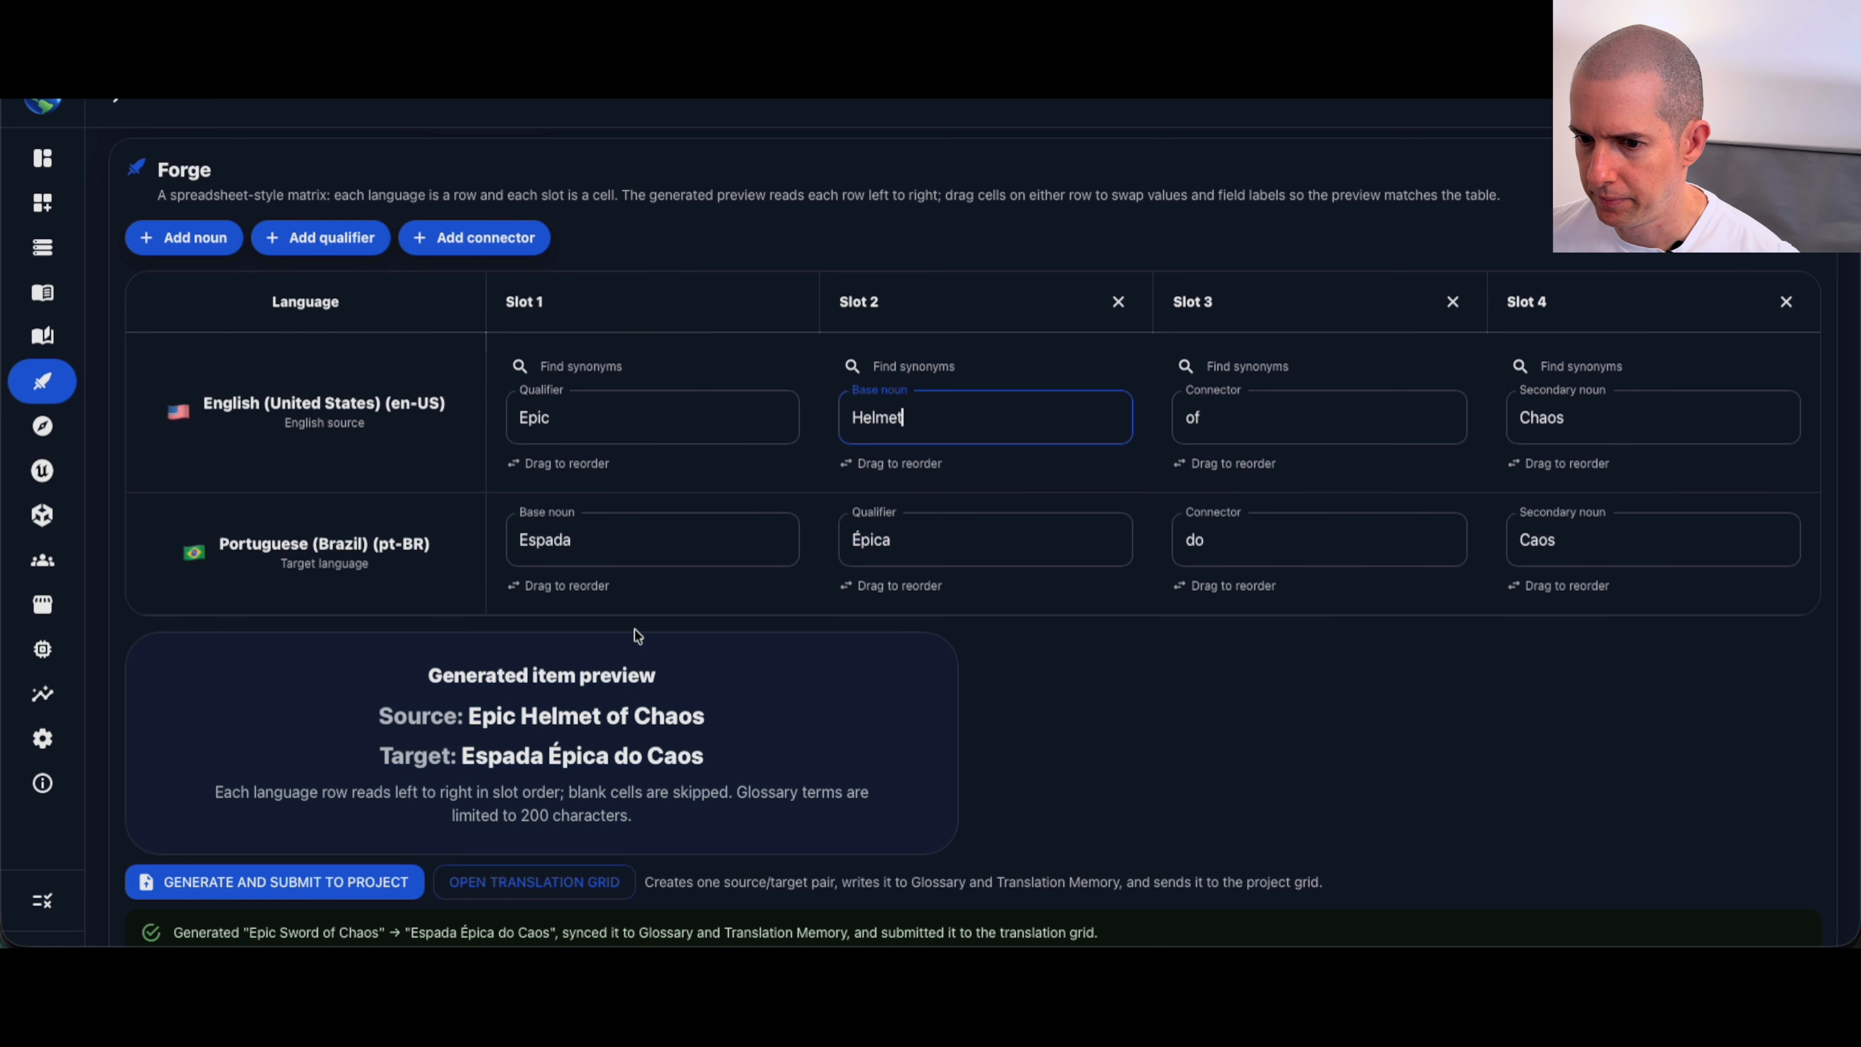
# Step: Change the Portuguese row's base noun to Elmo
pyautogui.click(662, 550)
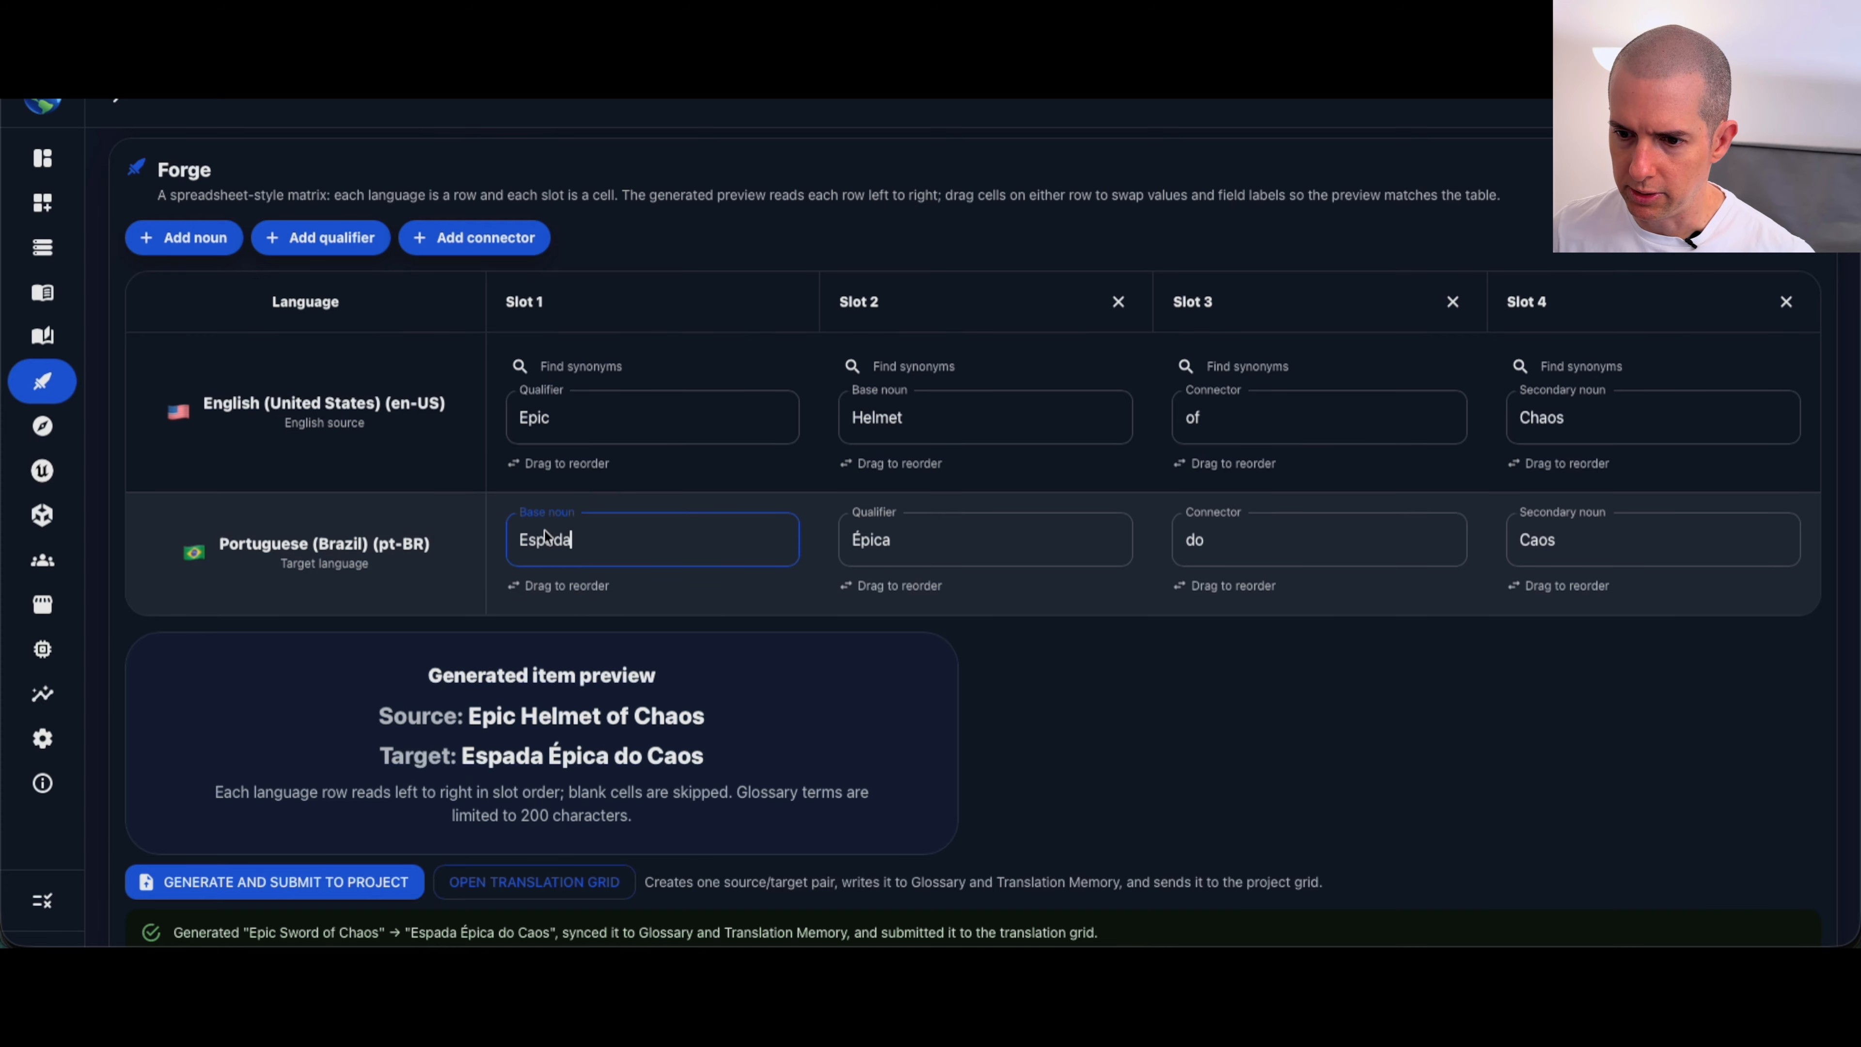
pyautogui.click(603, 543)
pyautogui.press('BackSpace')
pyautogui.press('BackSpace')
pyautogui.press('BackSpace')
pyautogui.press('BackSpace')
pyautogui.press('BackSpace')
pyautogui.press('BackSpace')
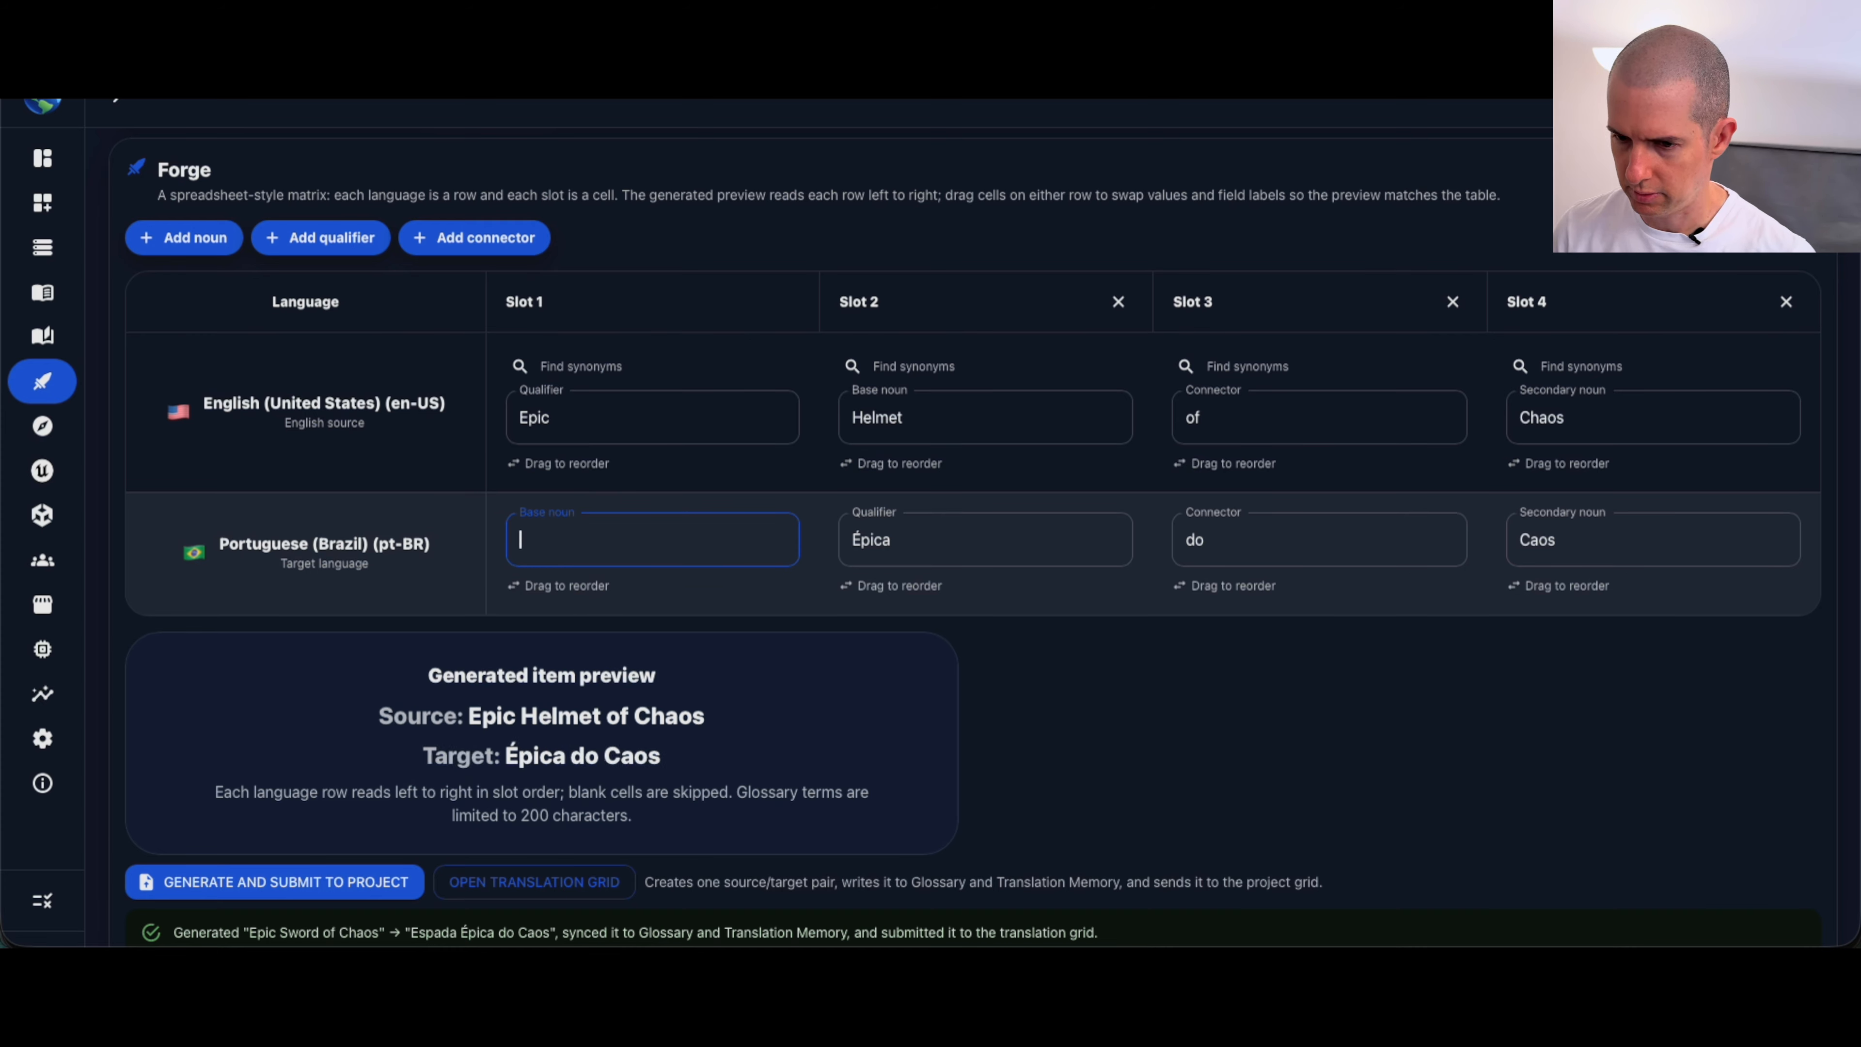
pyautogui.write('Elmo')
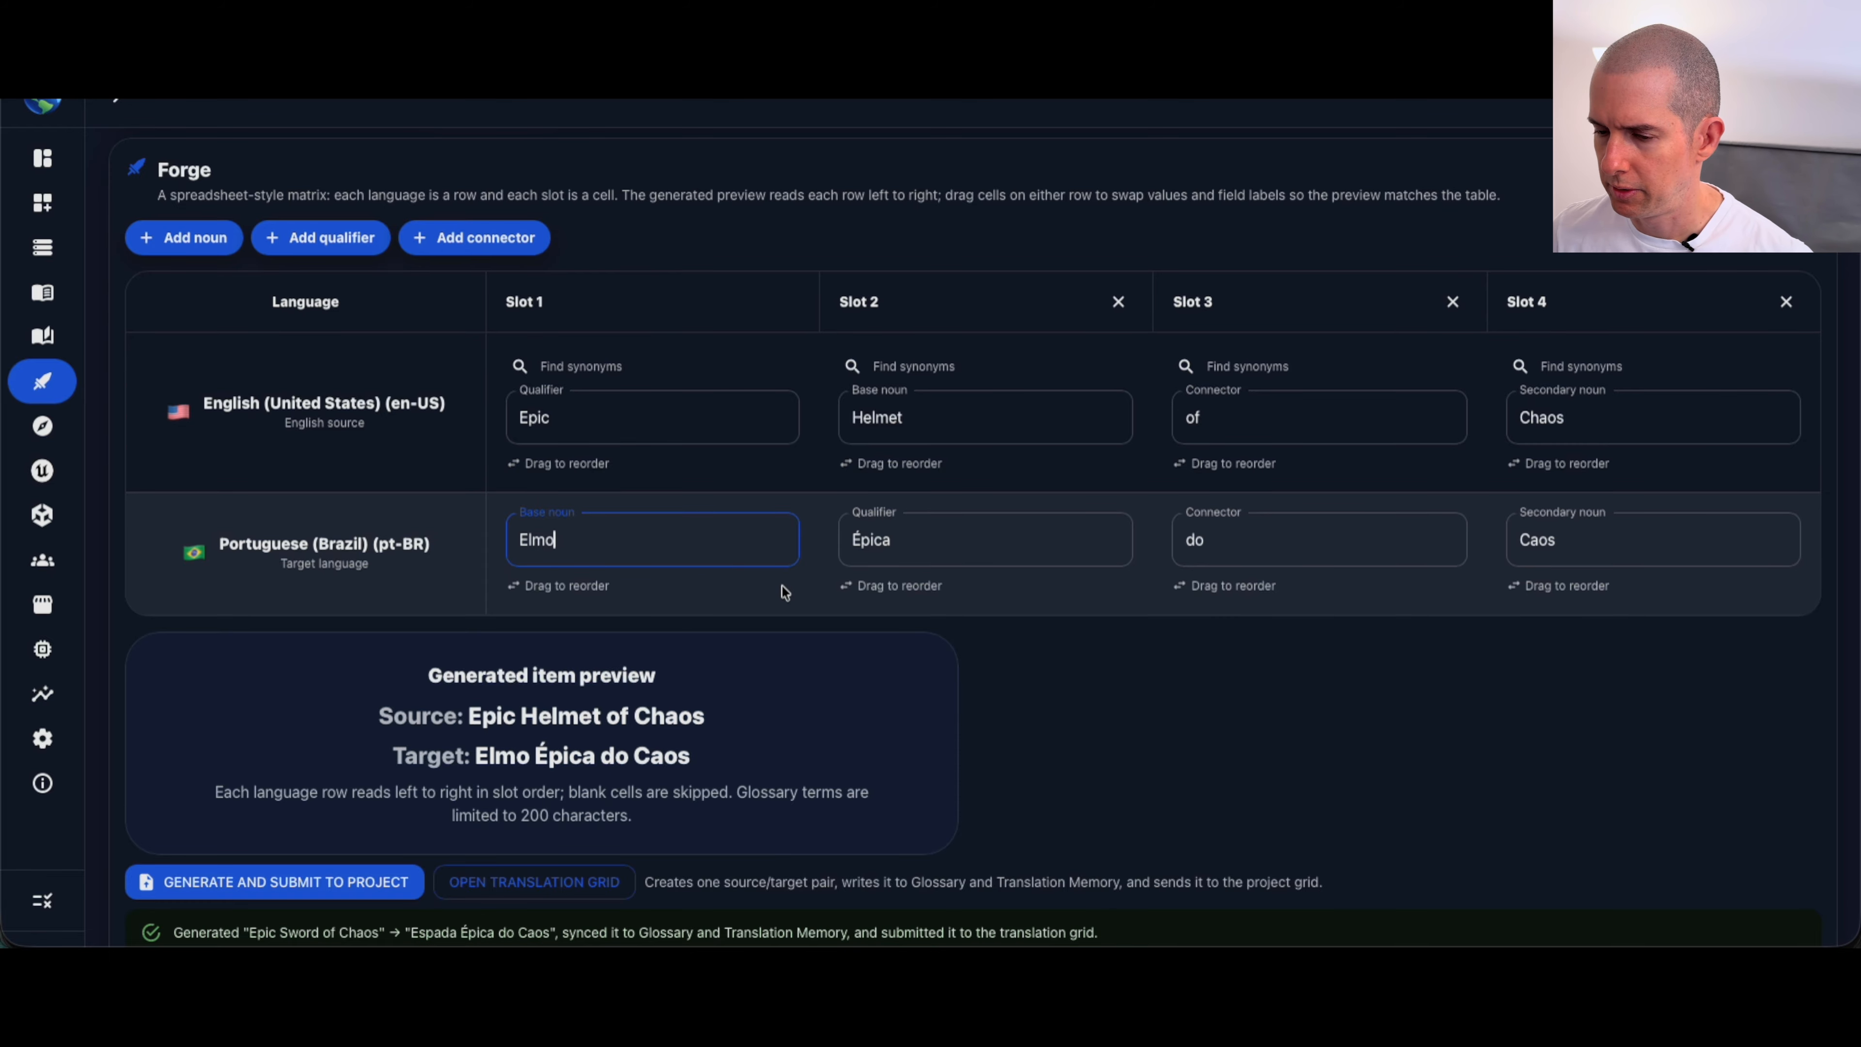
# Step: Set the Portuguese qualifier to Épico, and generate and submit the "Epic Helmet of Chaos" pair to the project
pyautogui.click(935, 541)
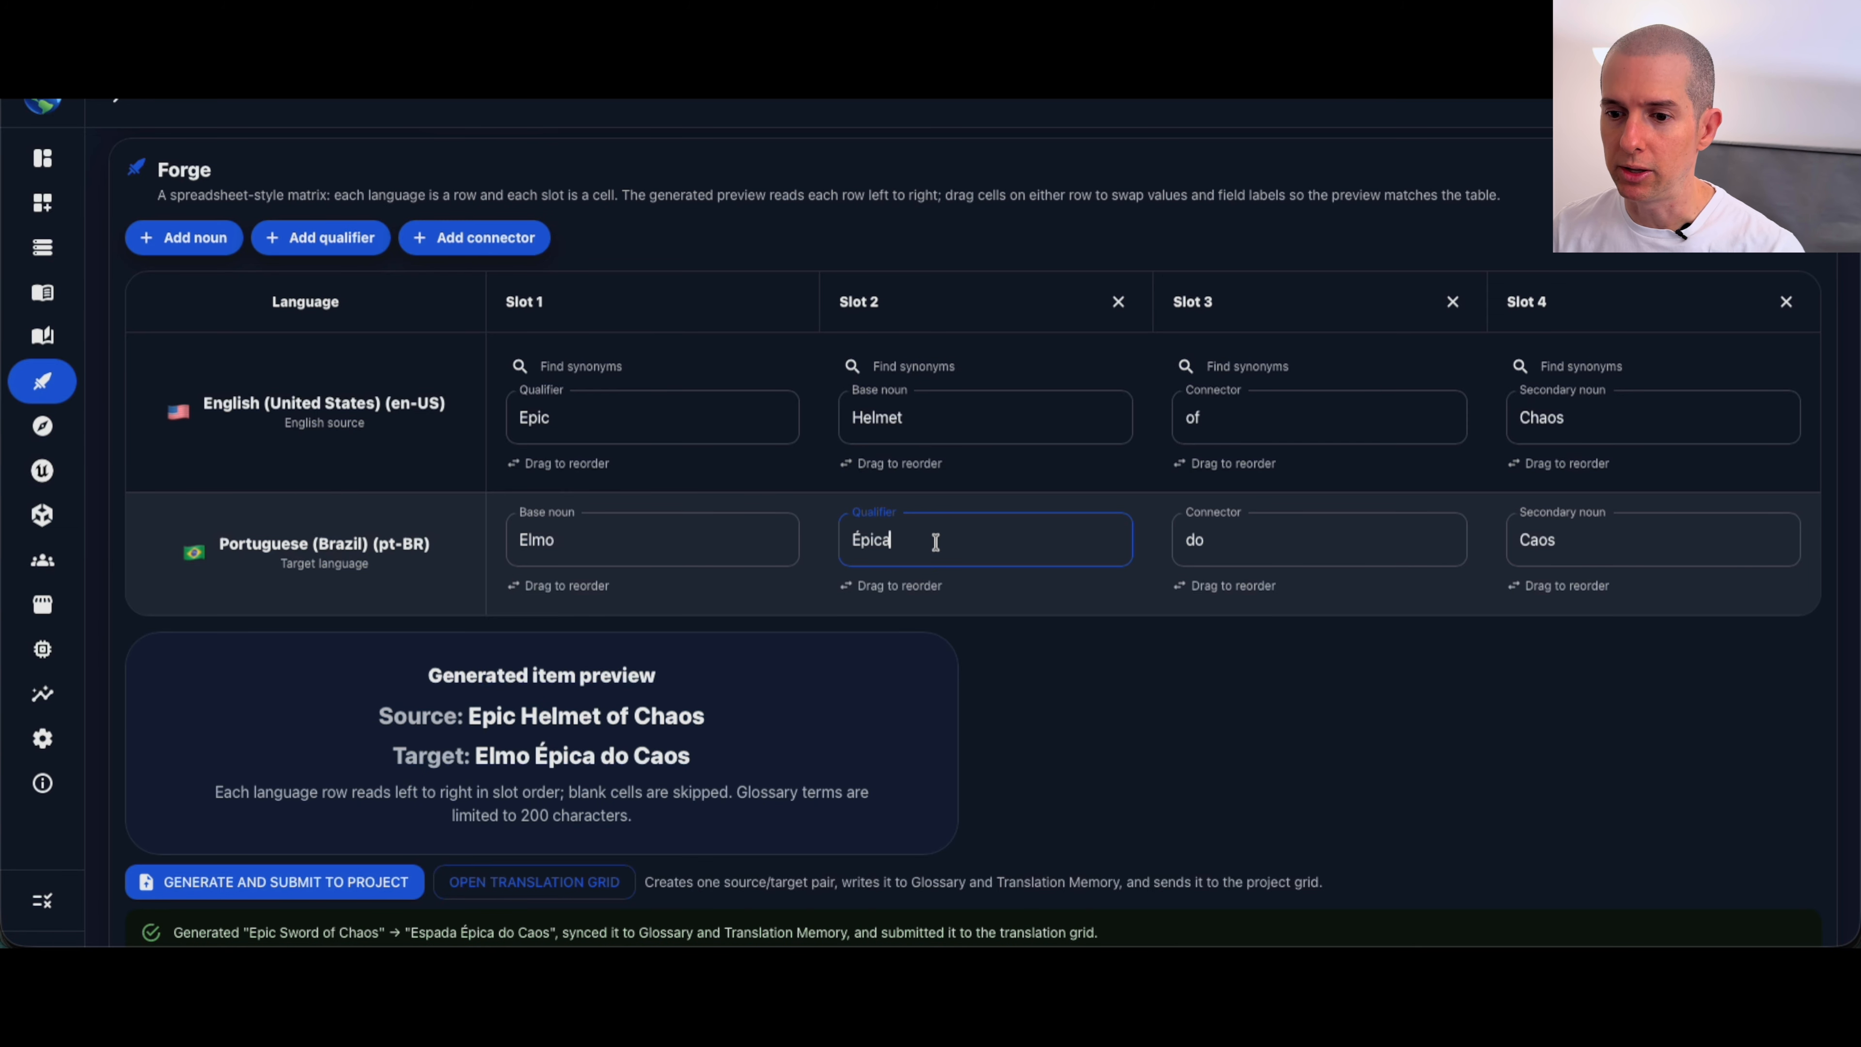
pyautogui.press('BackSpace')
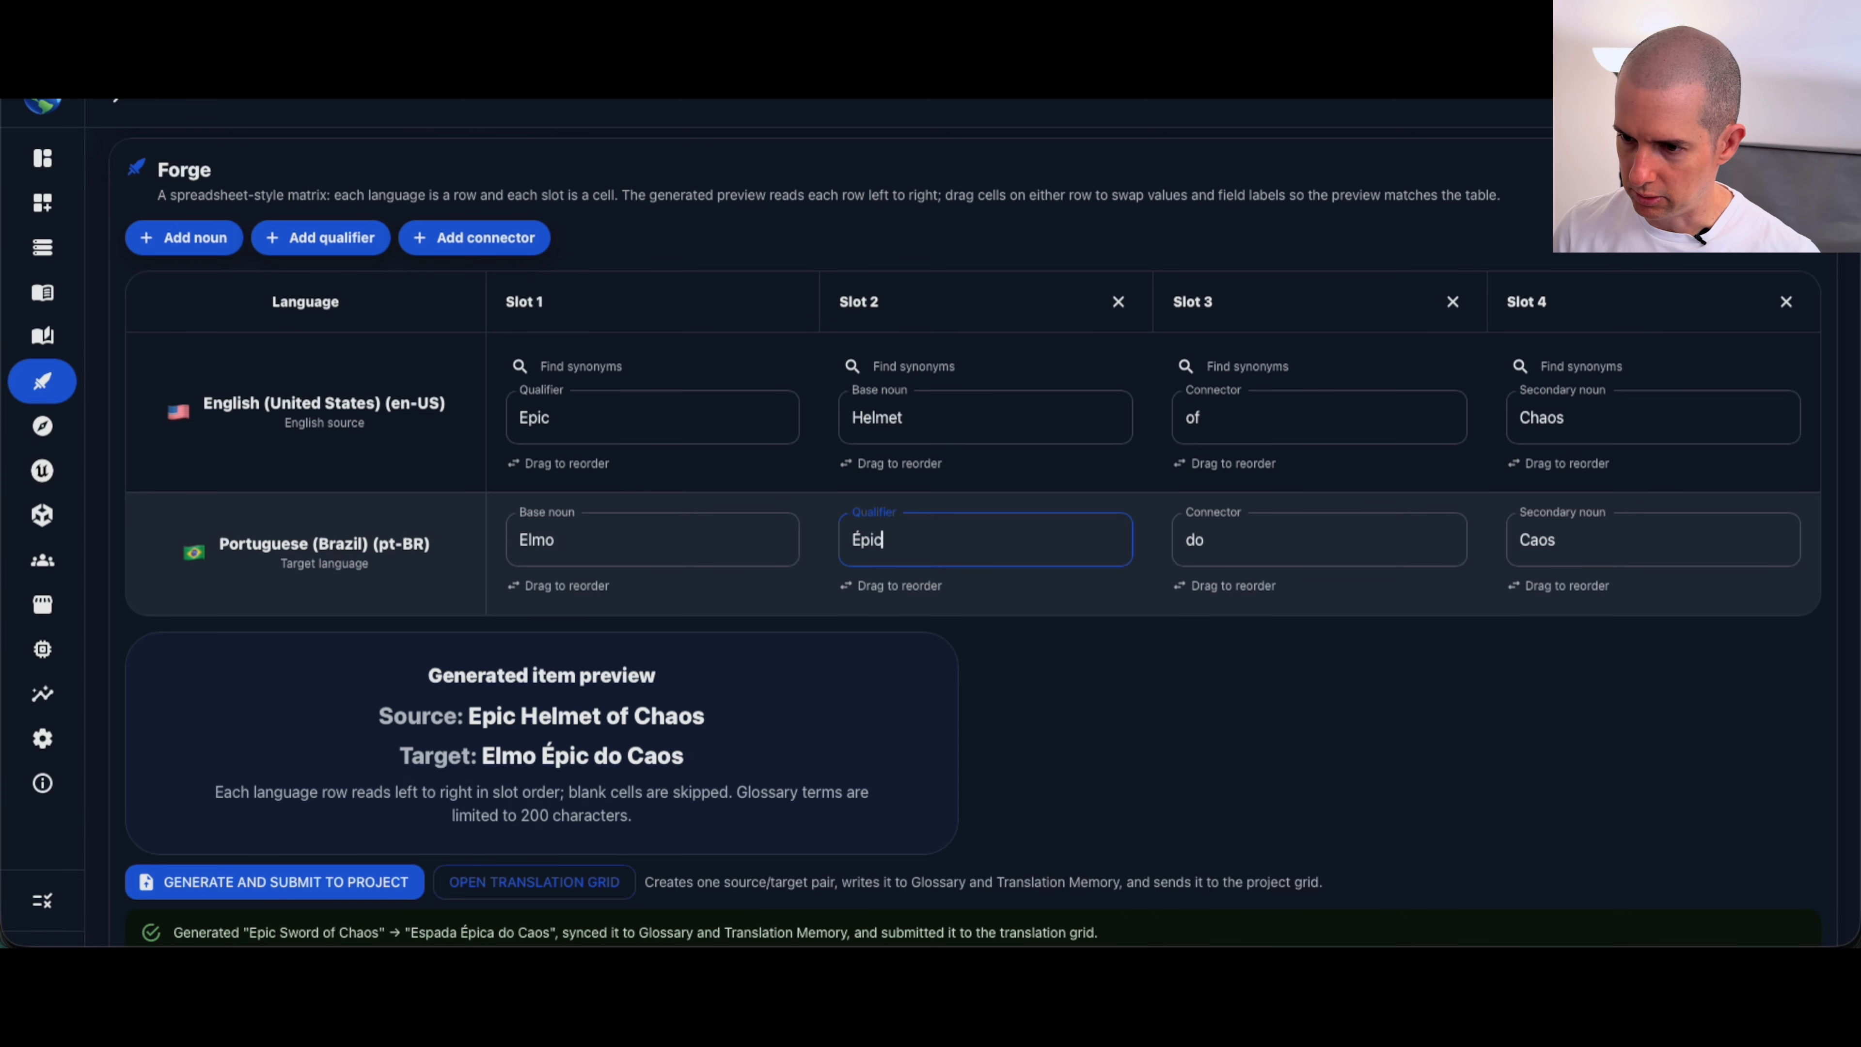
pyautogui.write('o')
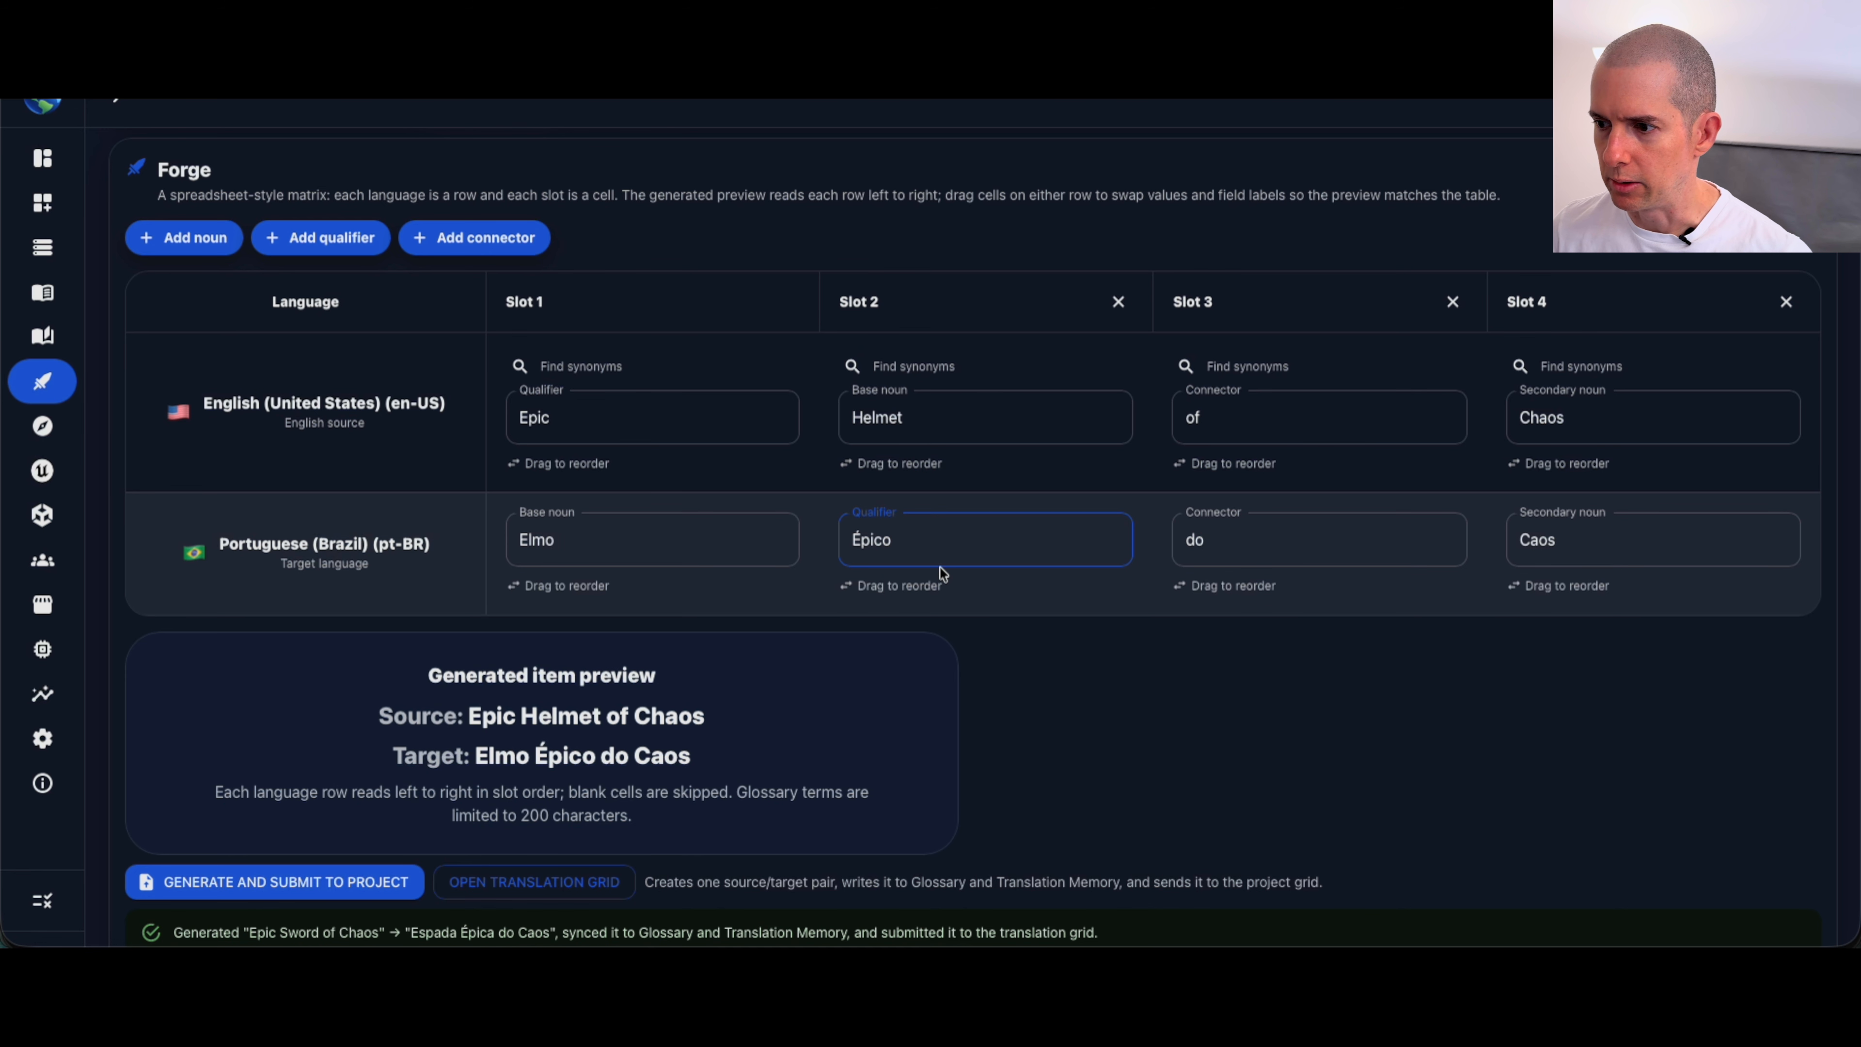
pyautogui.scroll(-1, 950, 590)
pyautogui.click(297, 832)
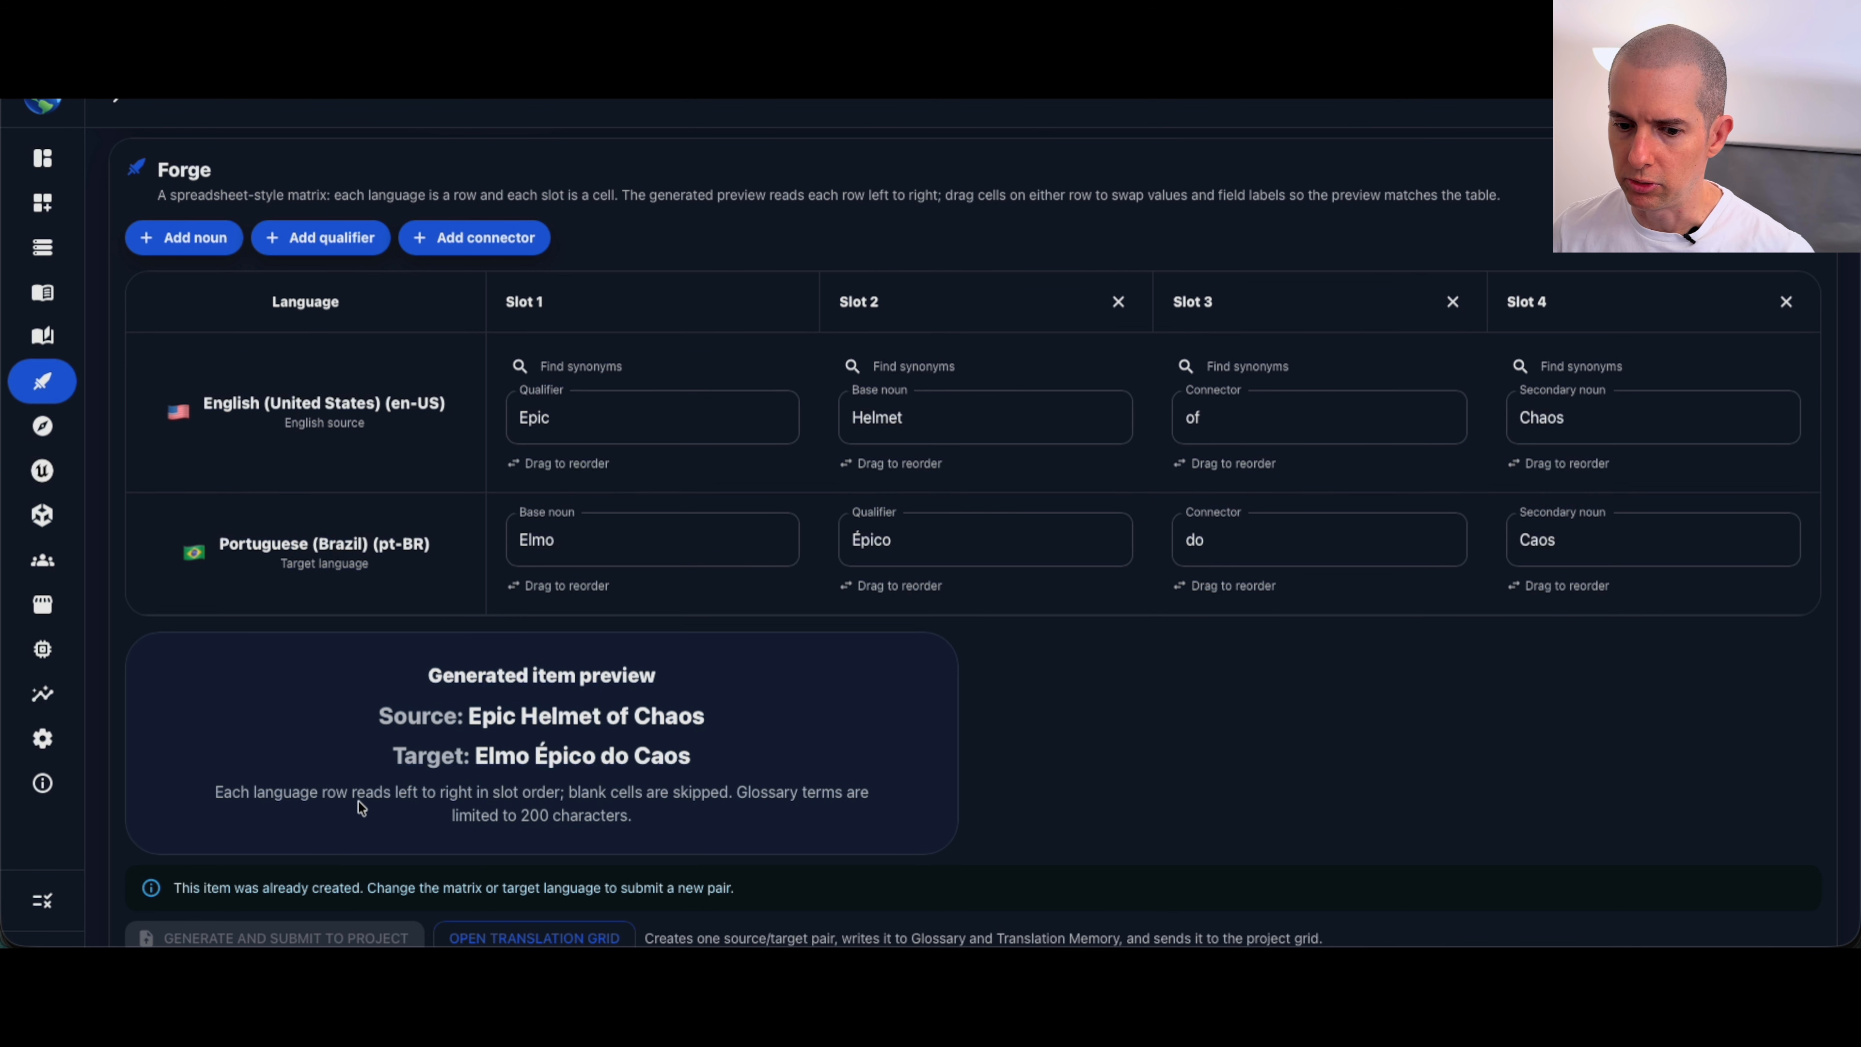
pyautogui.scroll(-2, 520, 759)
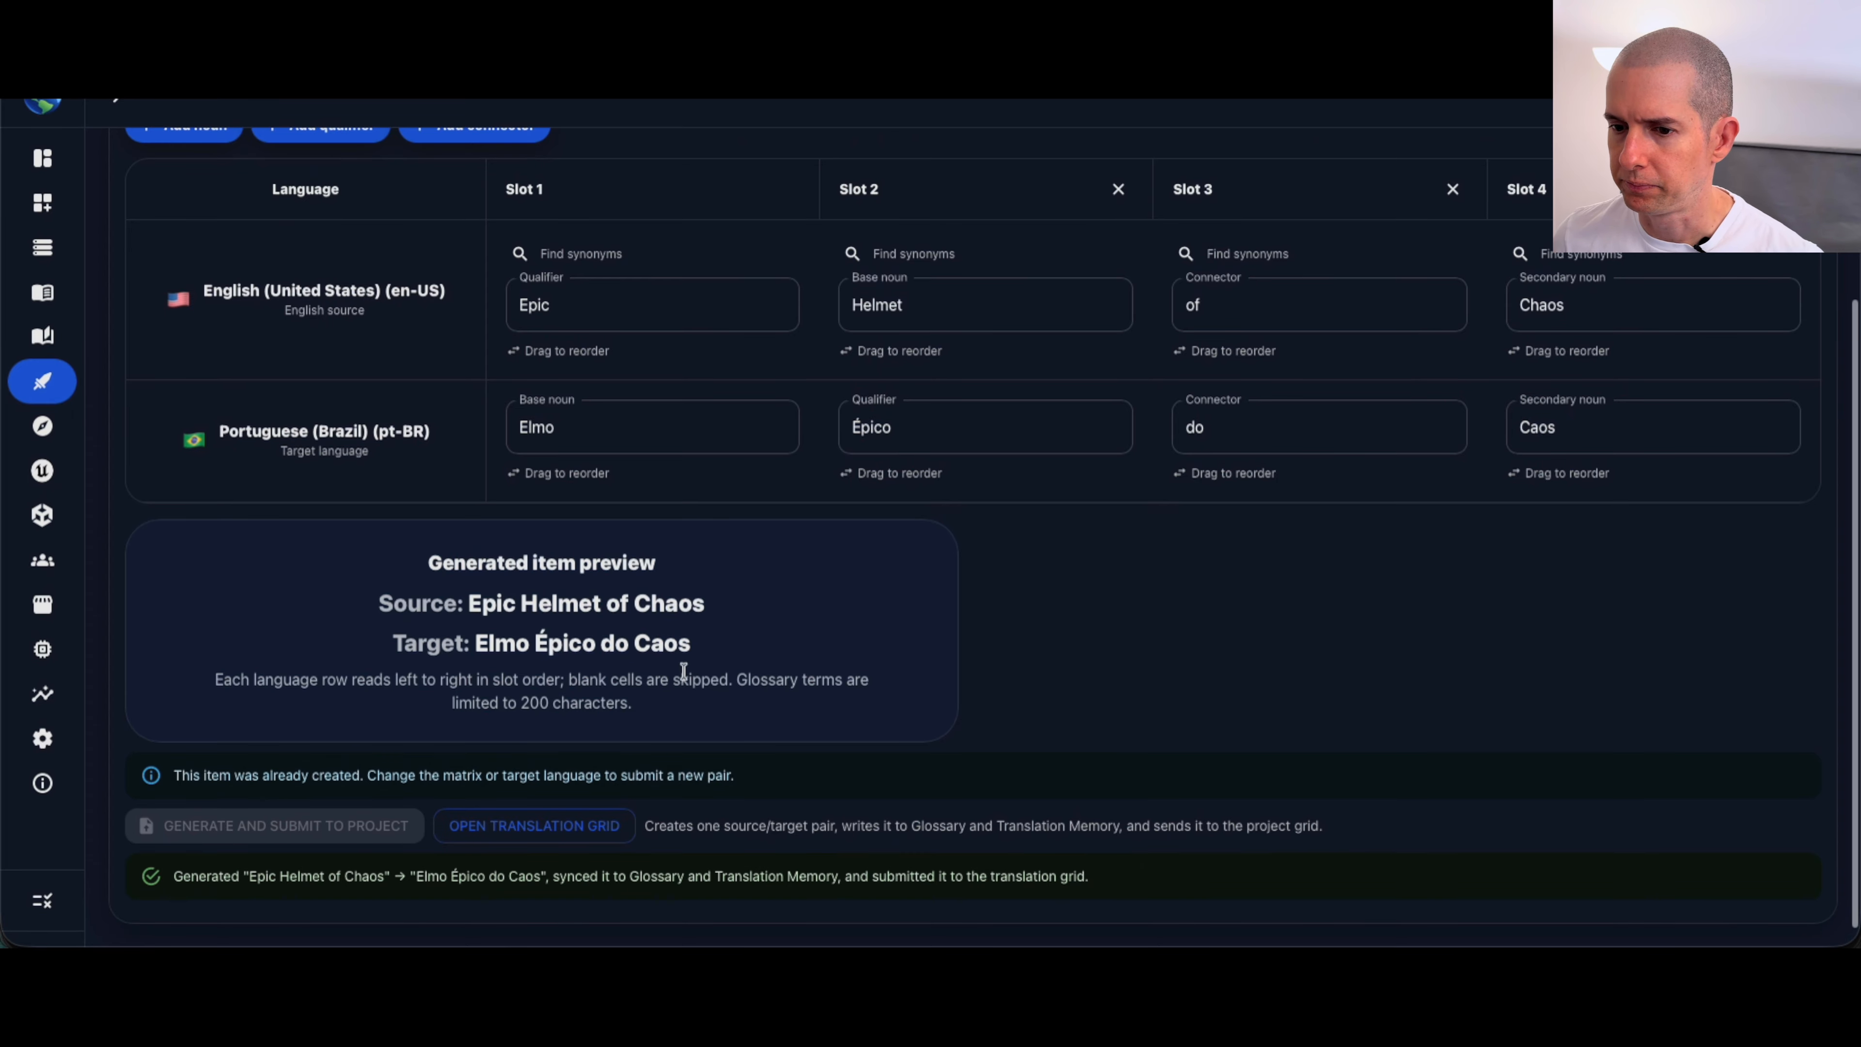
# Step: Change the English row's secondary noun to Light
pyautogui.scroll(2, 691, 665)
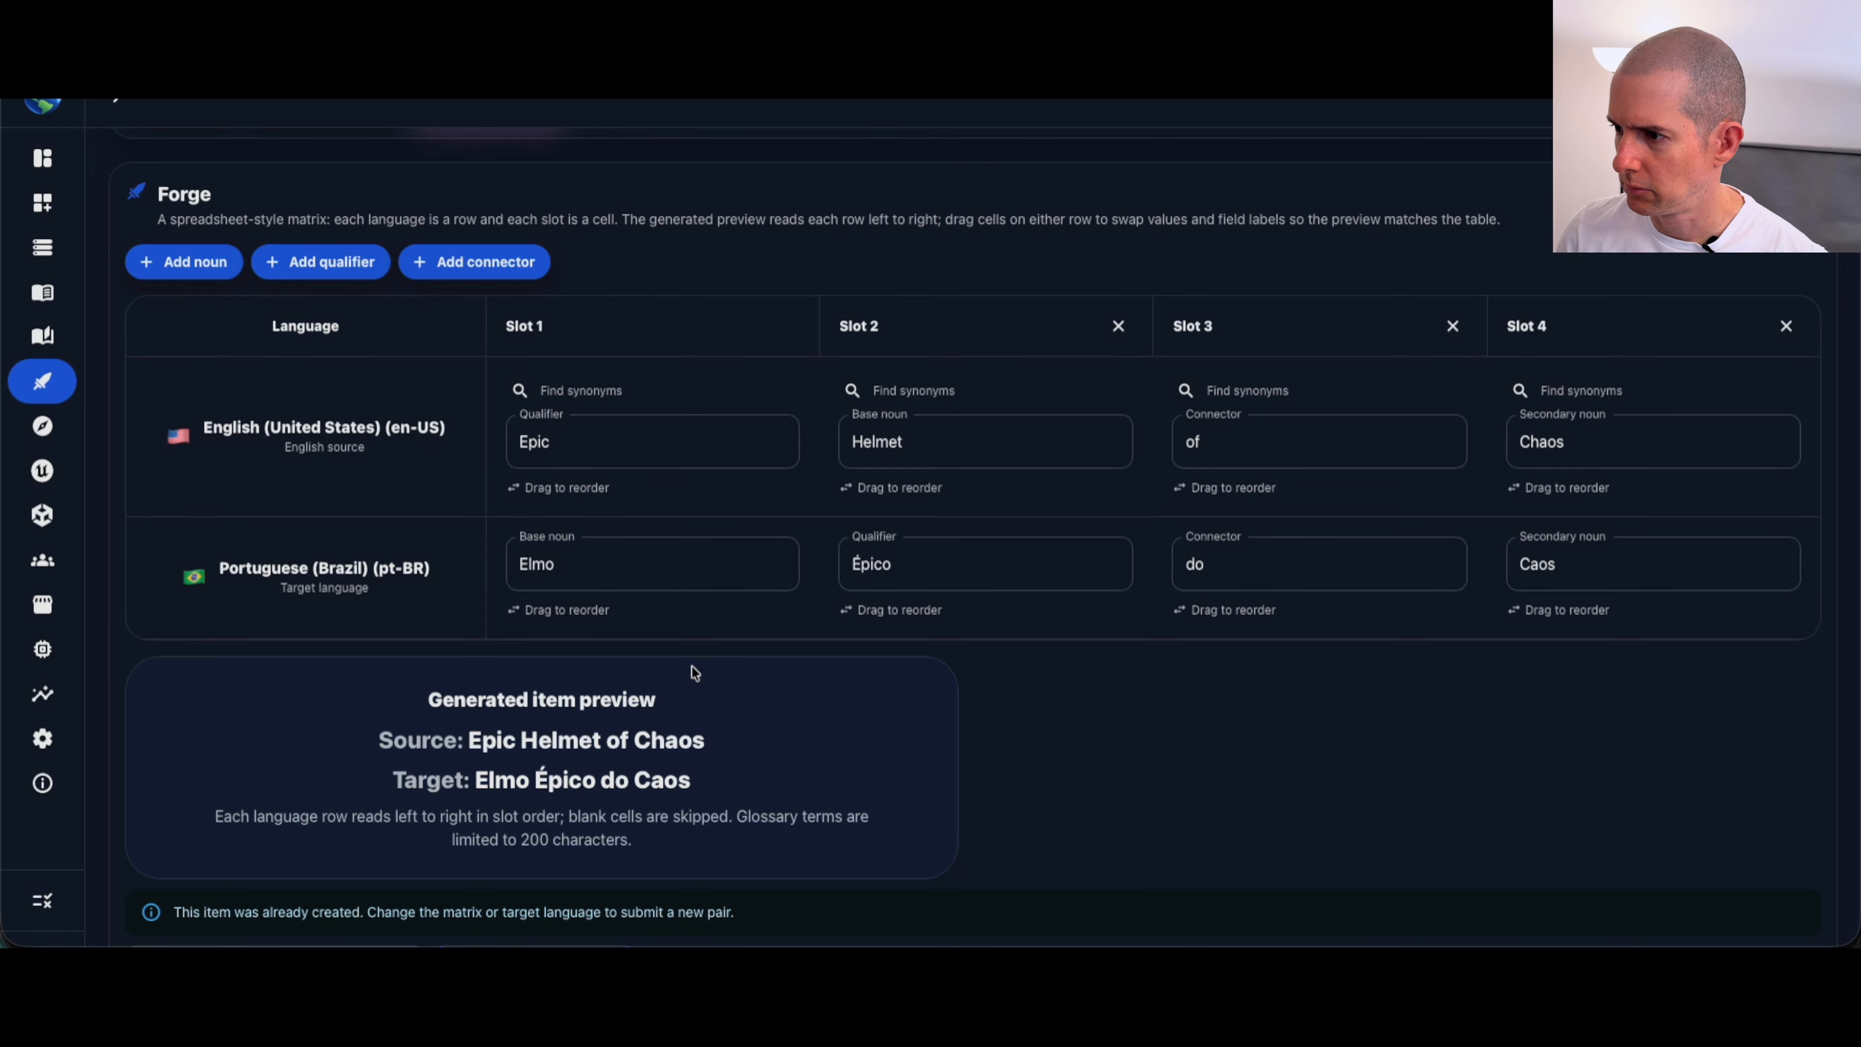
pyautogui.click(1616, 438)
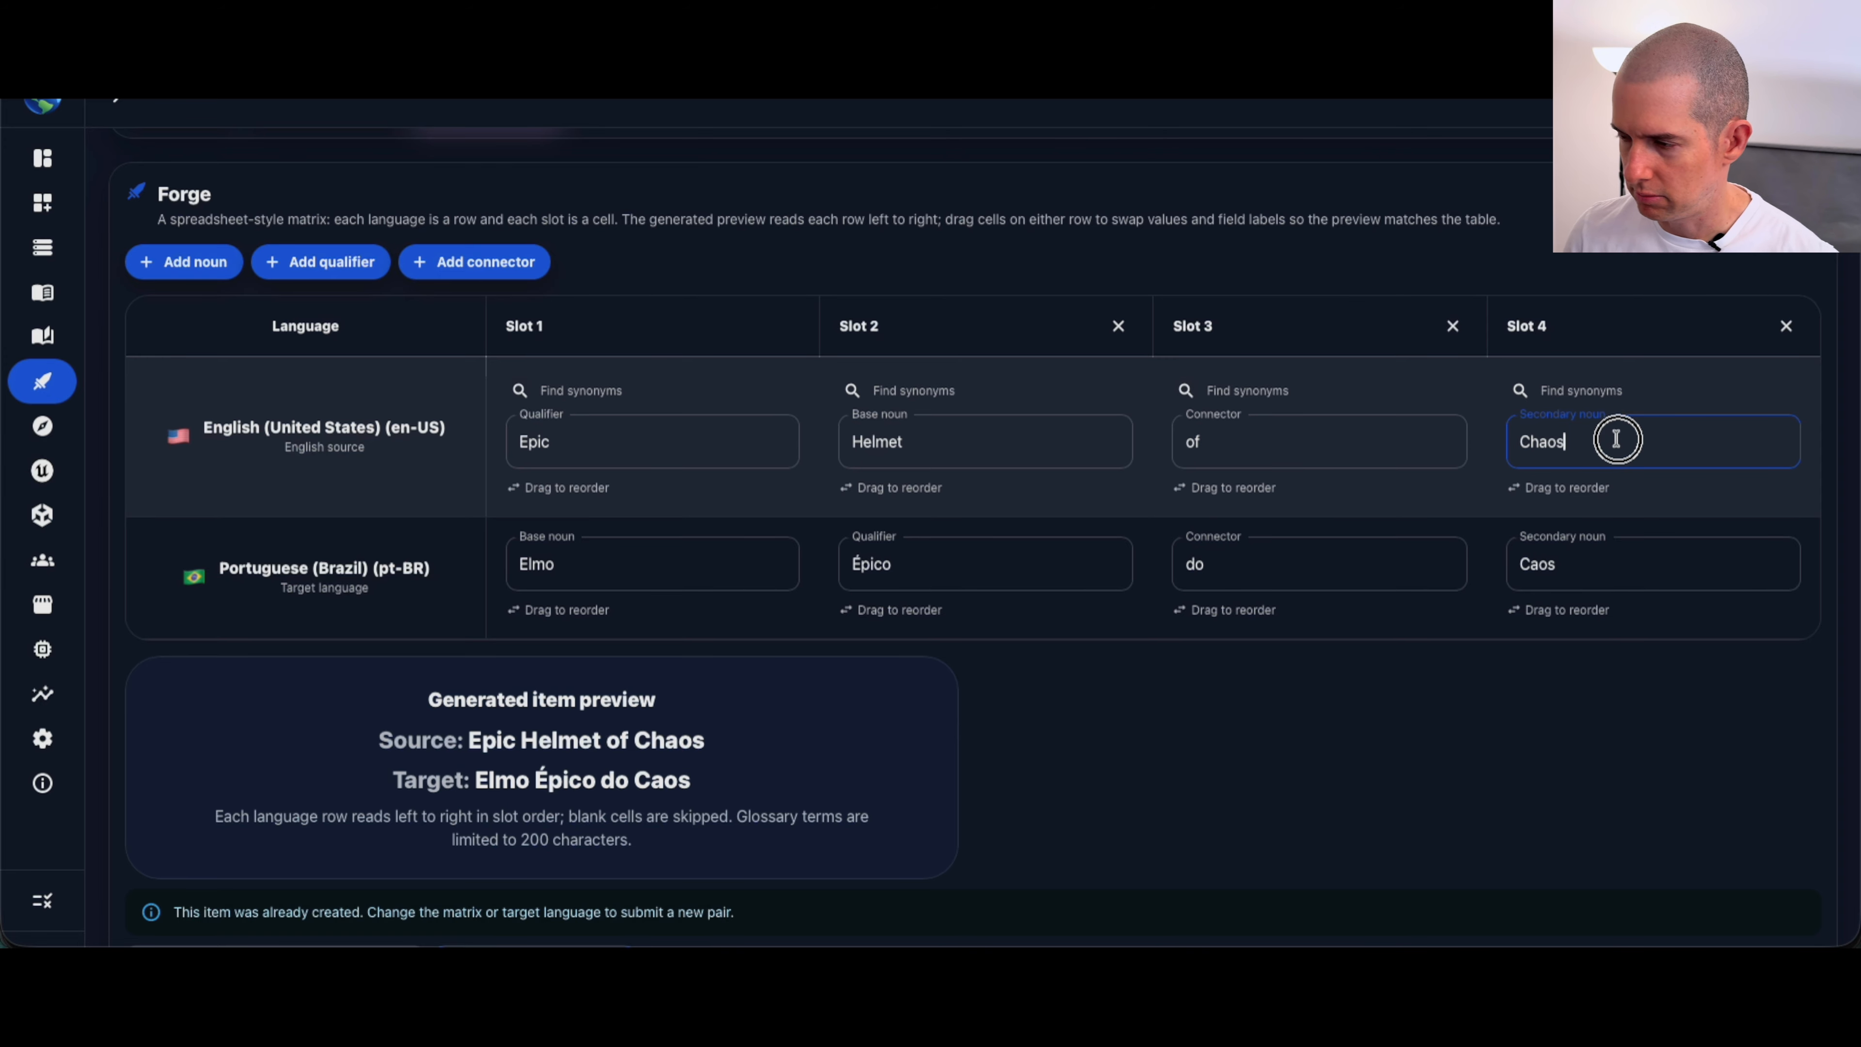
pyautogui.press('BackSpace')
pyautogui.press('BackSpace')
pyautogui.press('BackSpace')
pyautogui.press('BackSpace')
pyautogui.press('BackSpace')
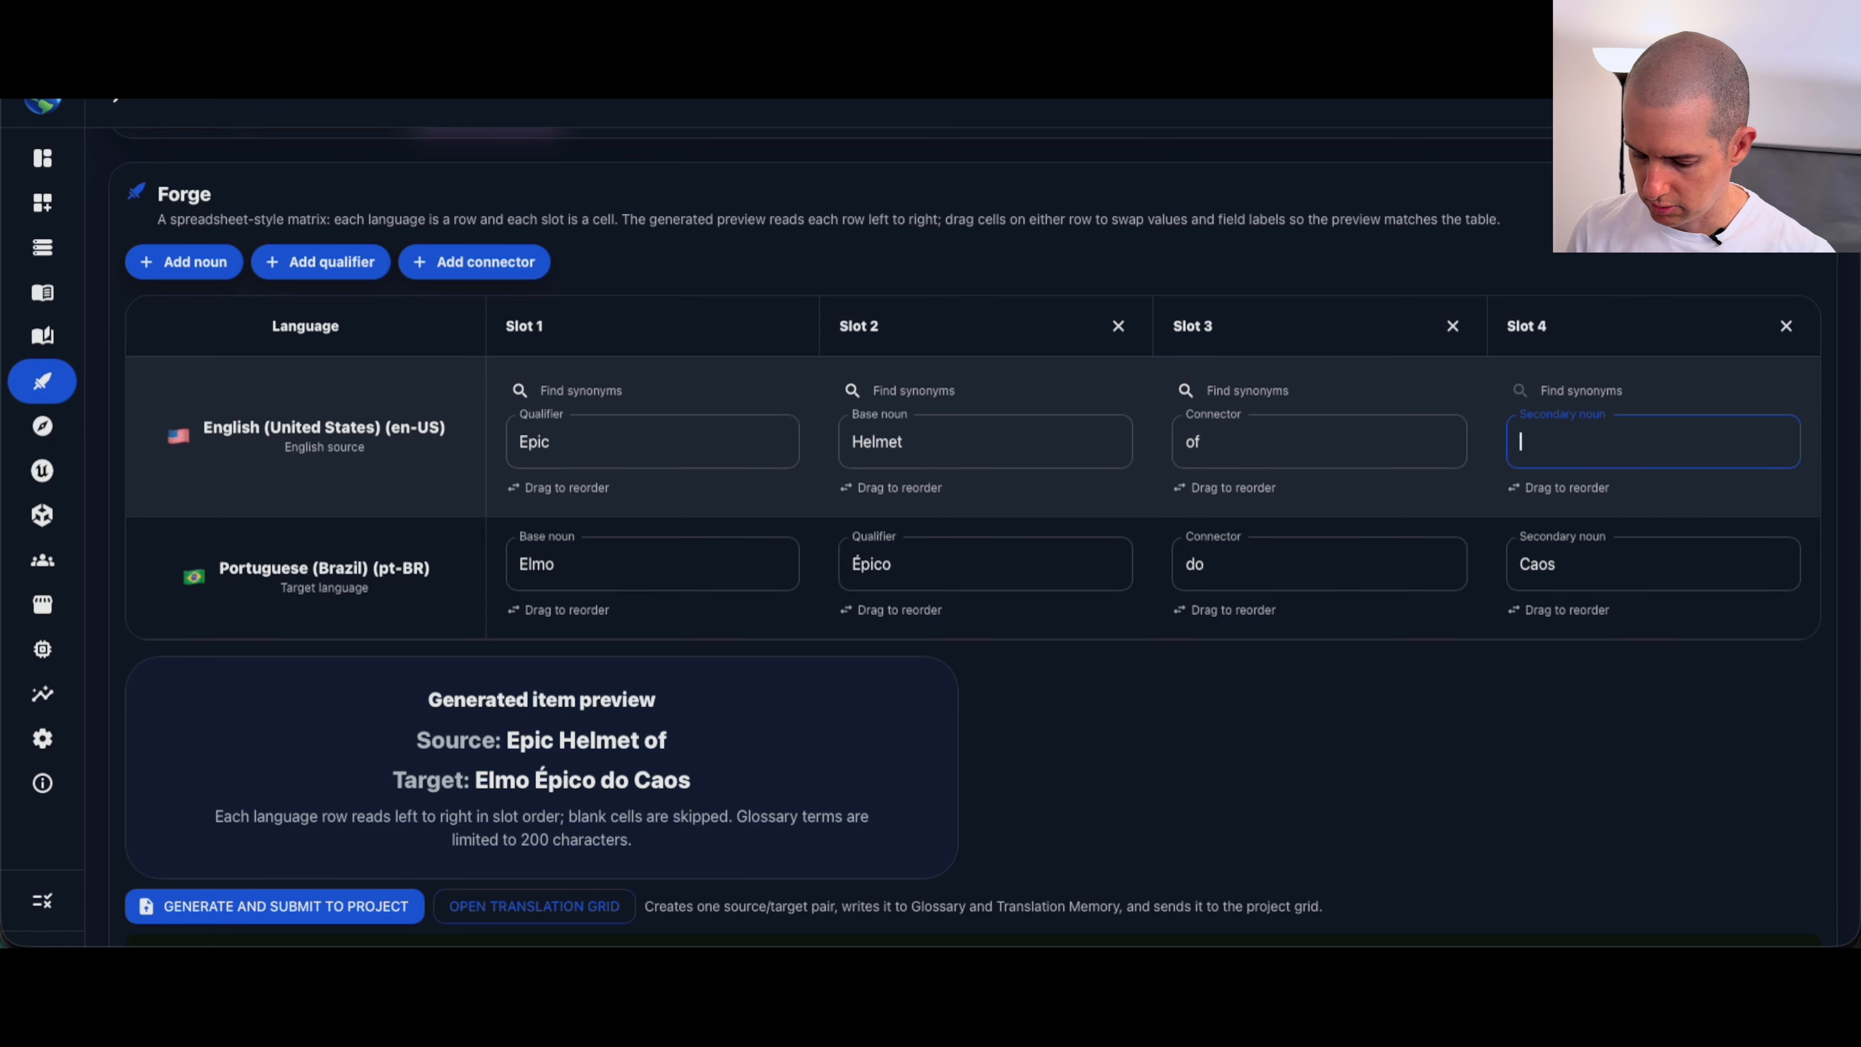
pyautogui.write('Light')
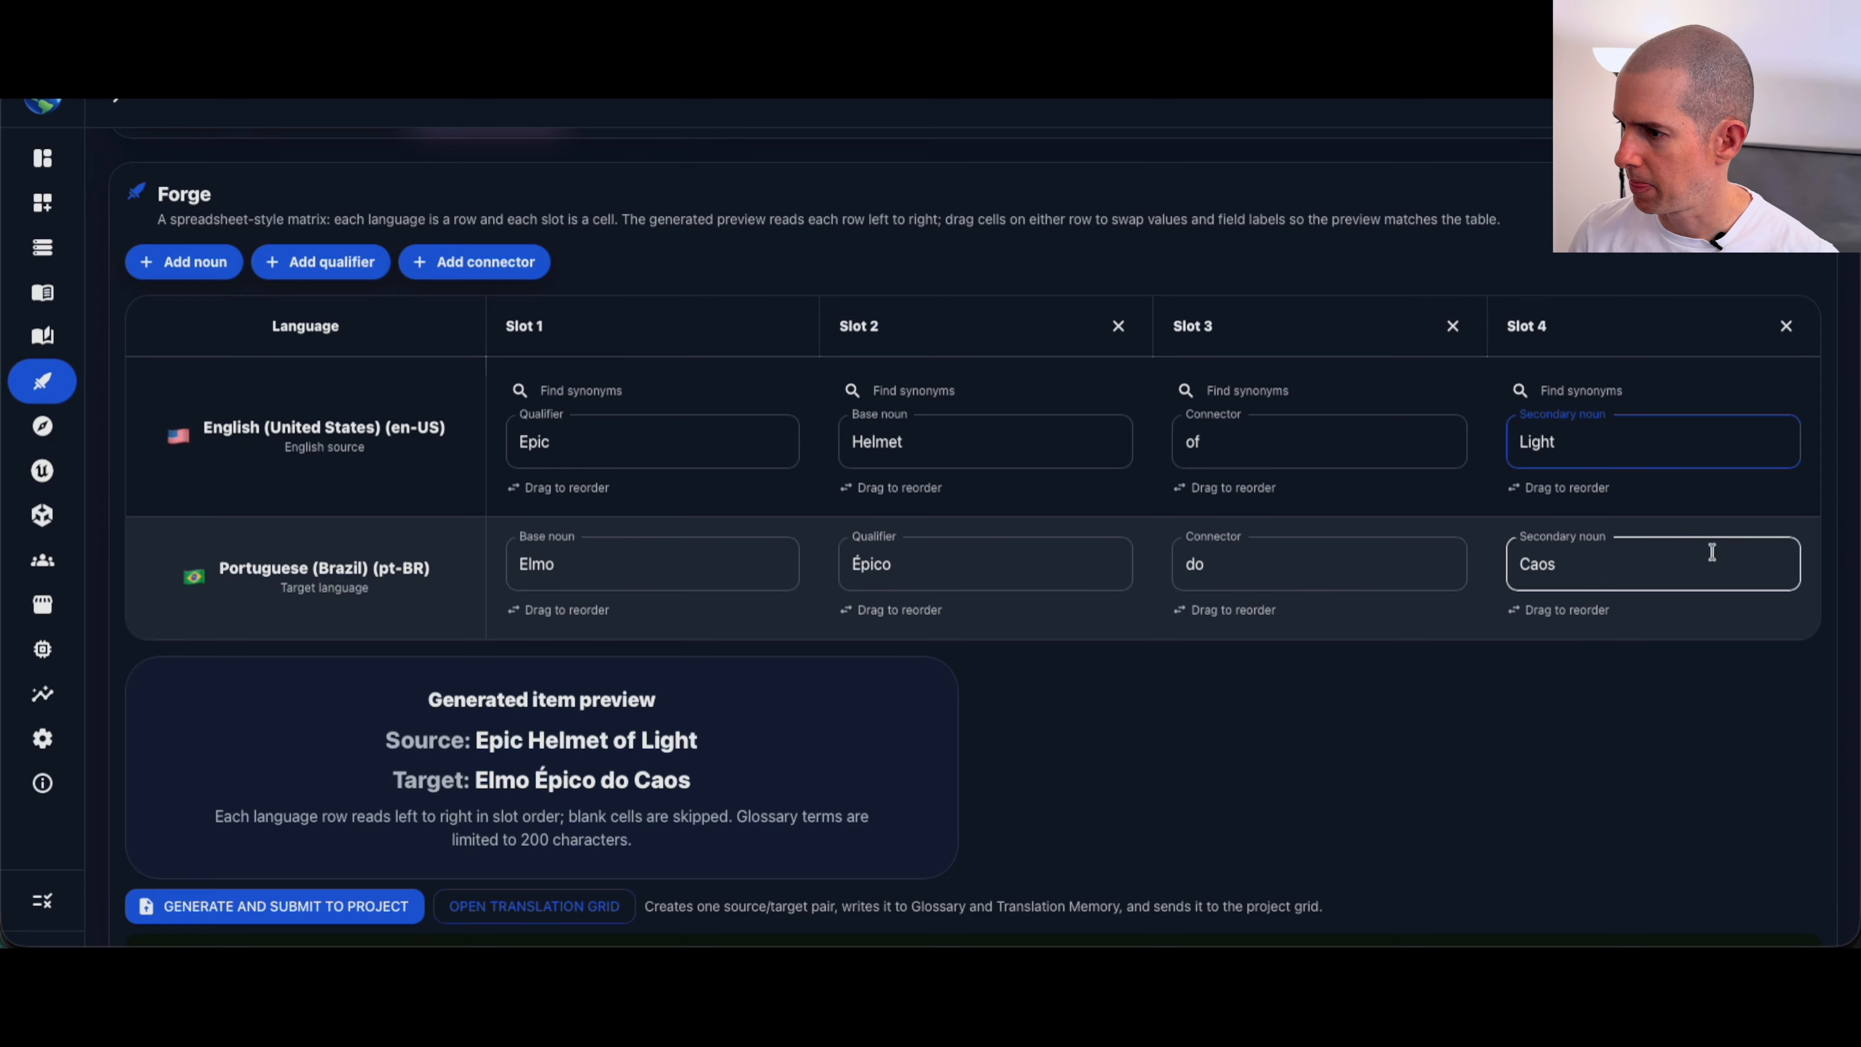
# Step: Change the Portuguese row's secondary noun to Luz
pyautogui.click(1615, 565)
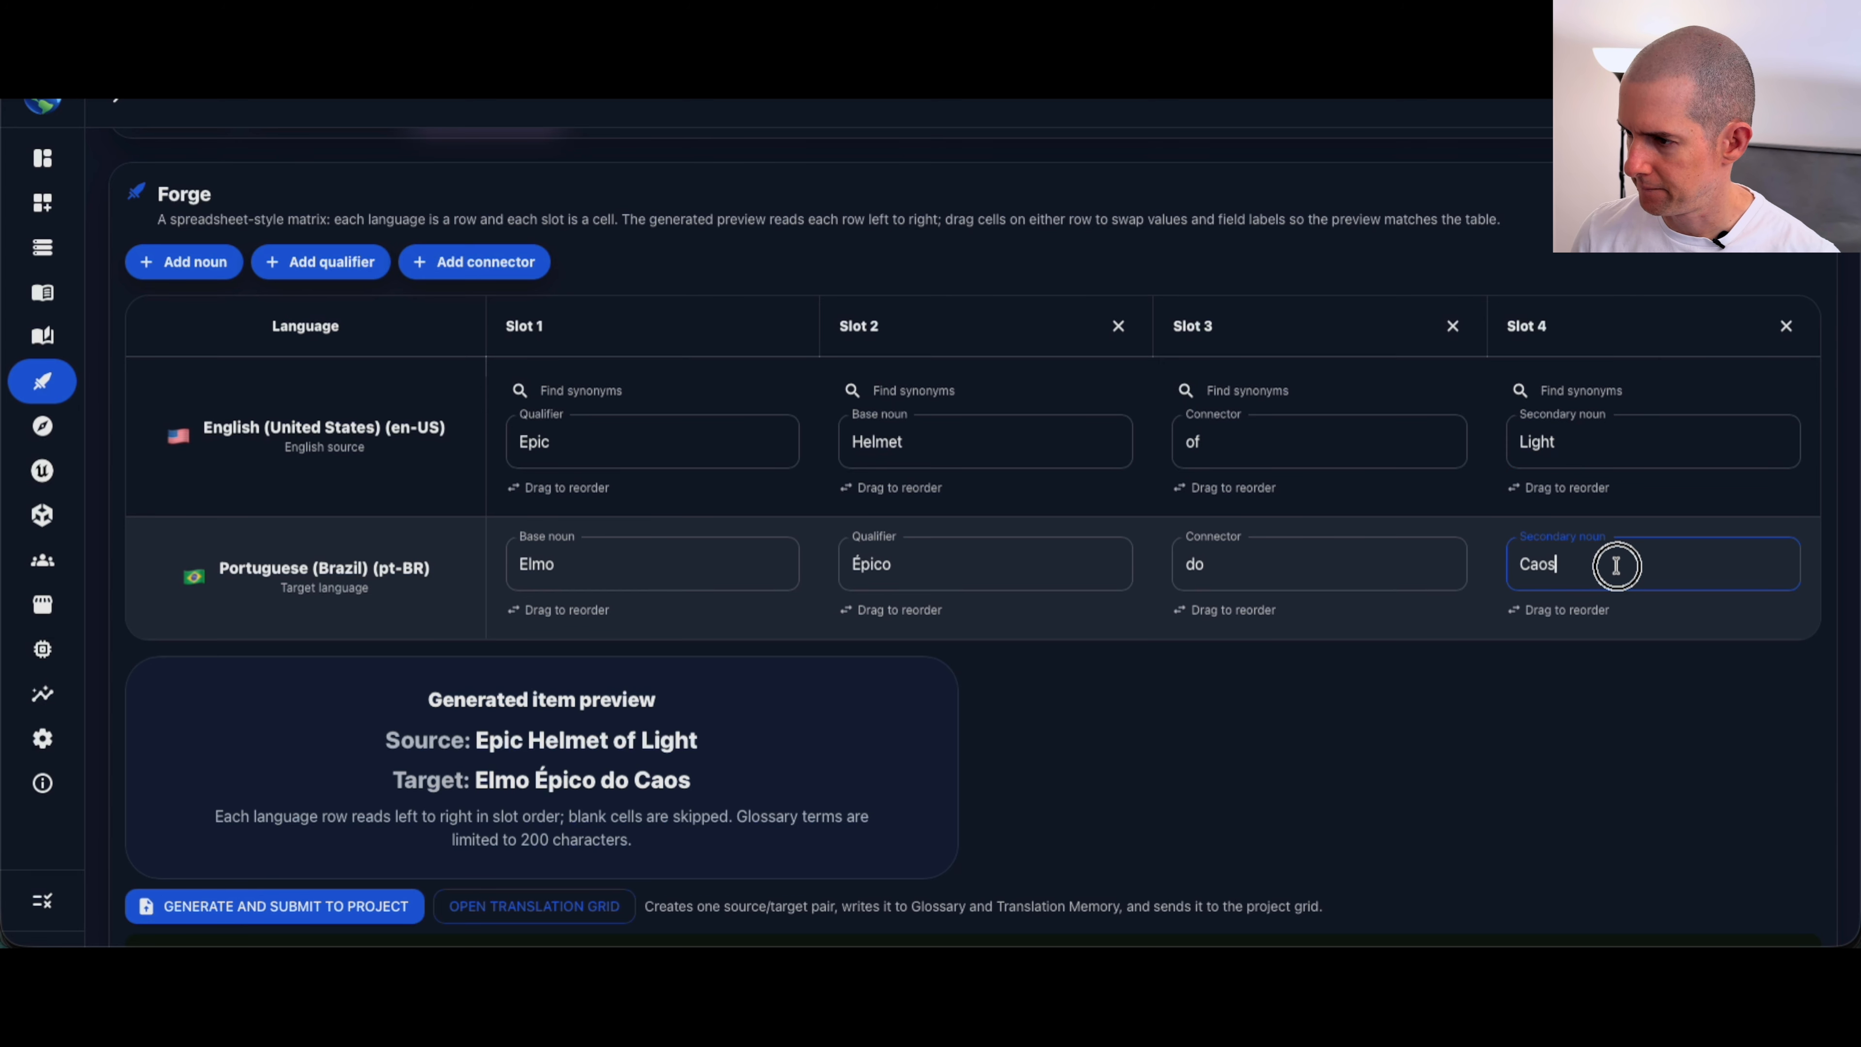
pyautogui.press('BackSpace')
pyautogui.press('BackSpace')
pyautogui.press('BackSpace')
pyautogui.press('BackSpace')
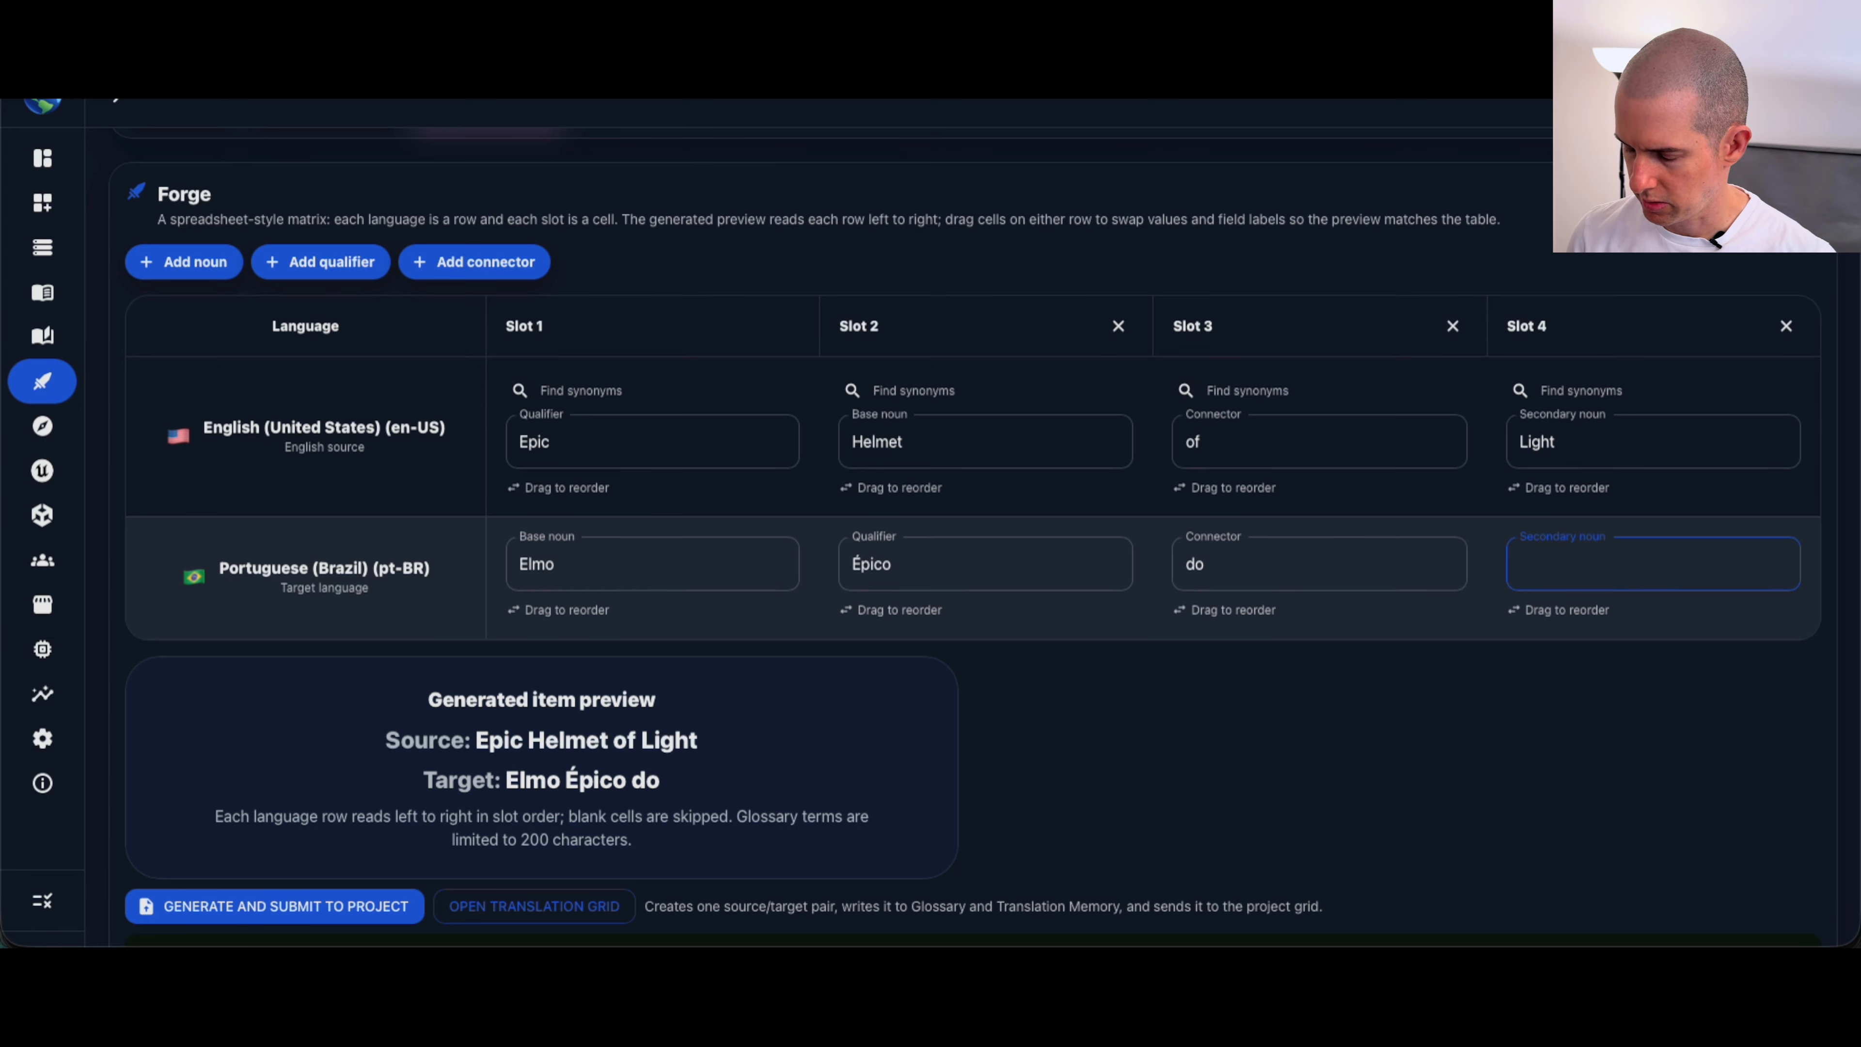
pyautogui.write('Luz')
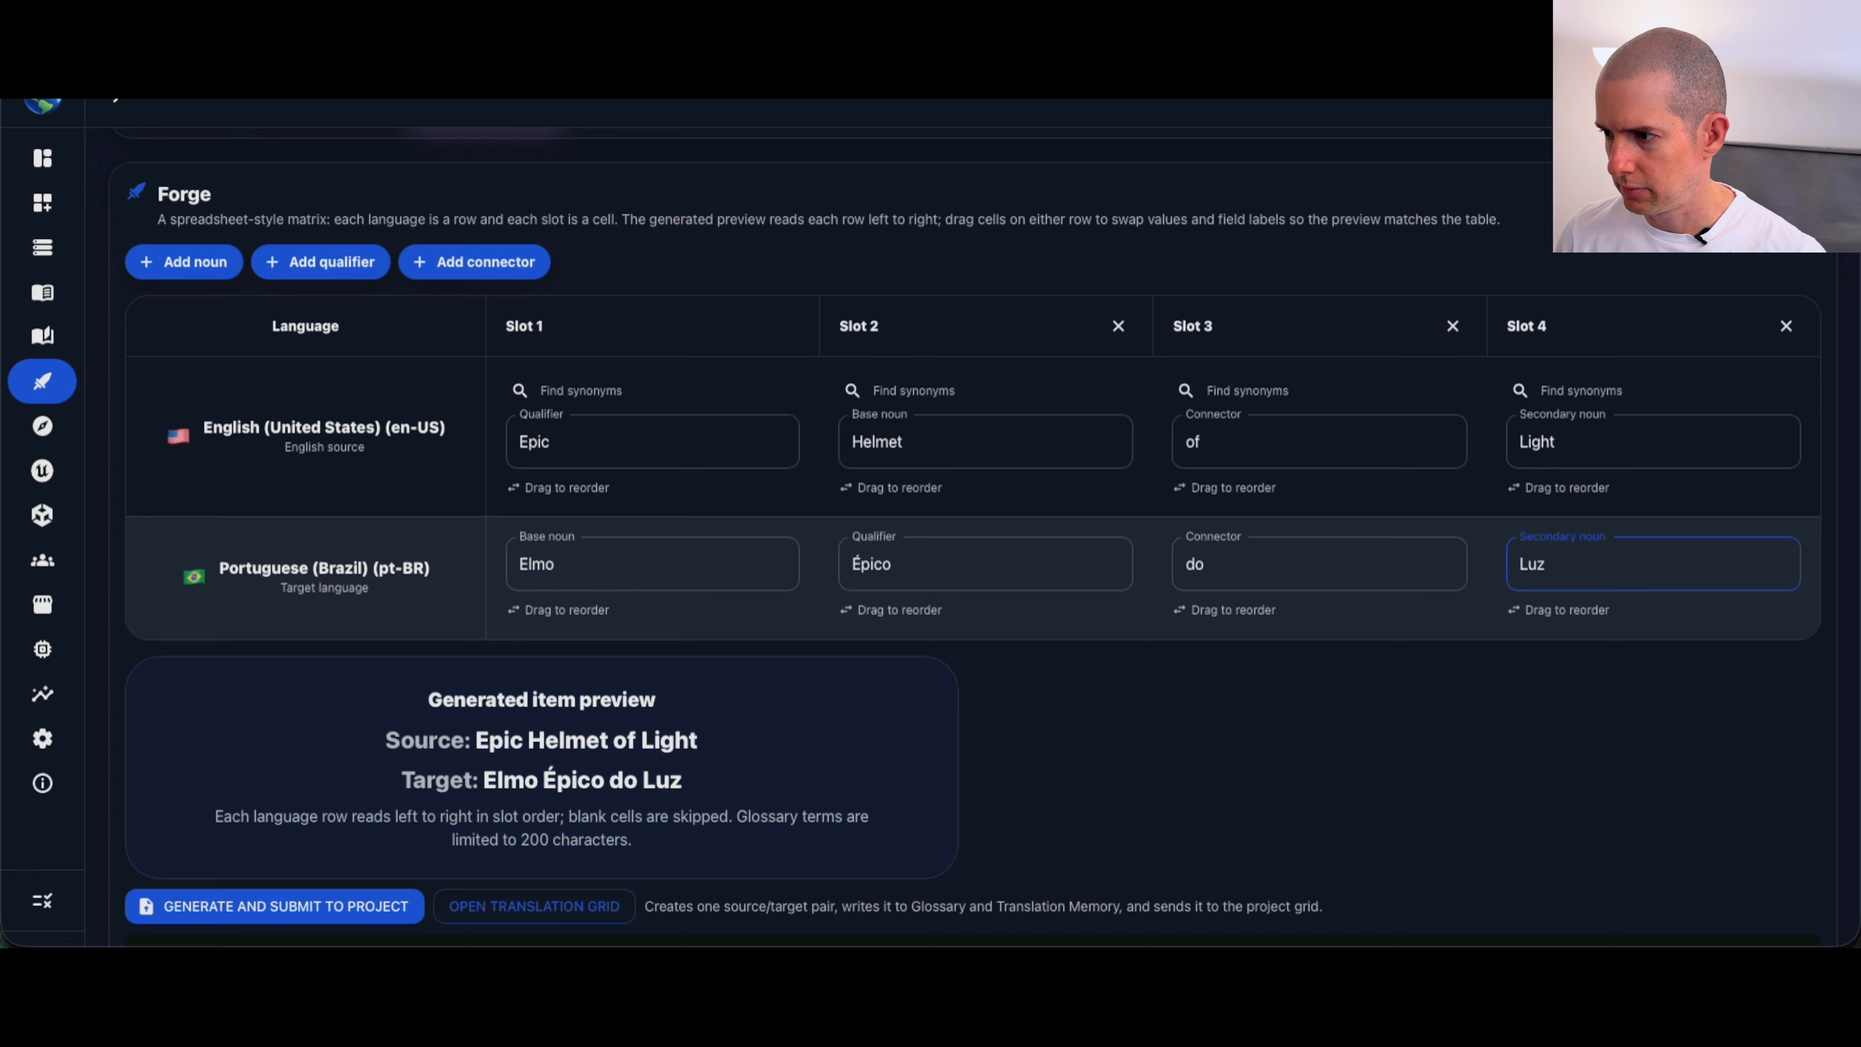
# Step: Set the Portuguese connector to "da", and generate and submit the "Epic Helmet of Light" pair to the project
pyautogui.click(1253, 573)
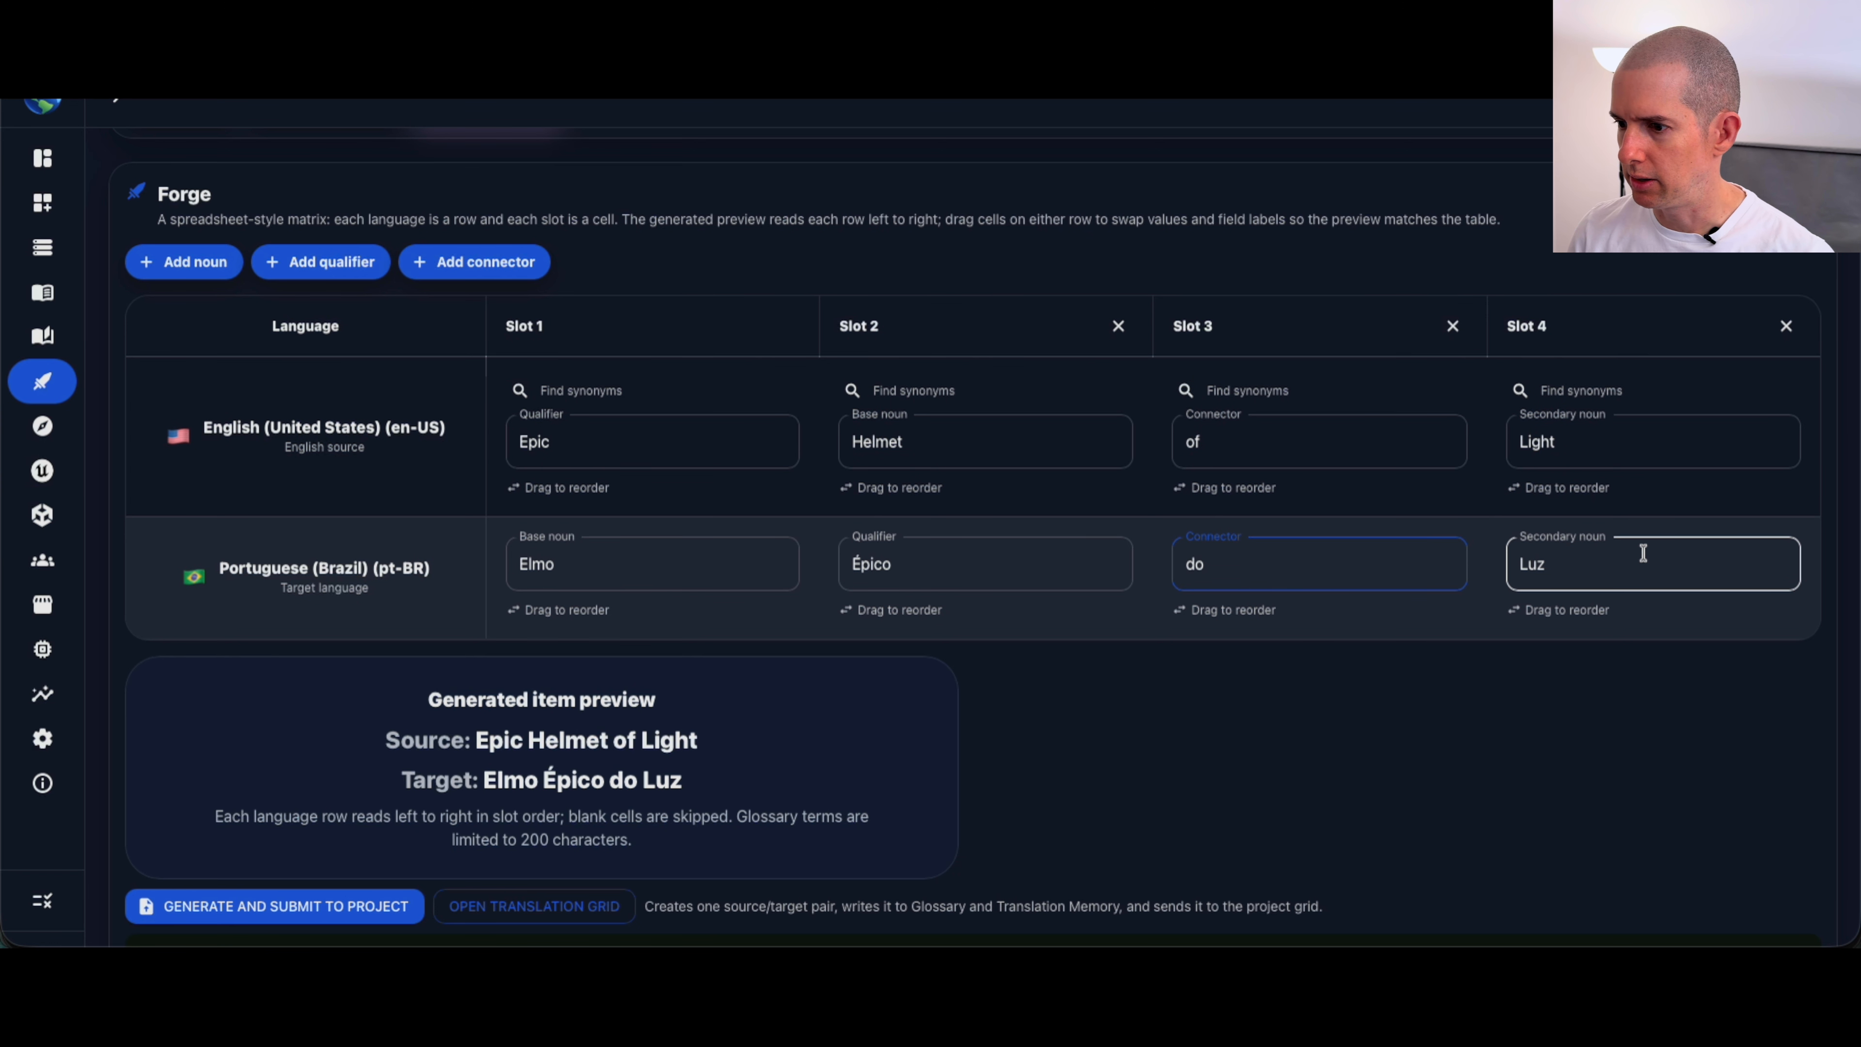
pyautogui.press('BackSpace')
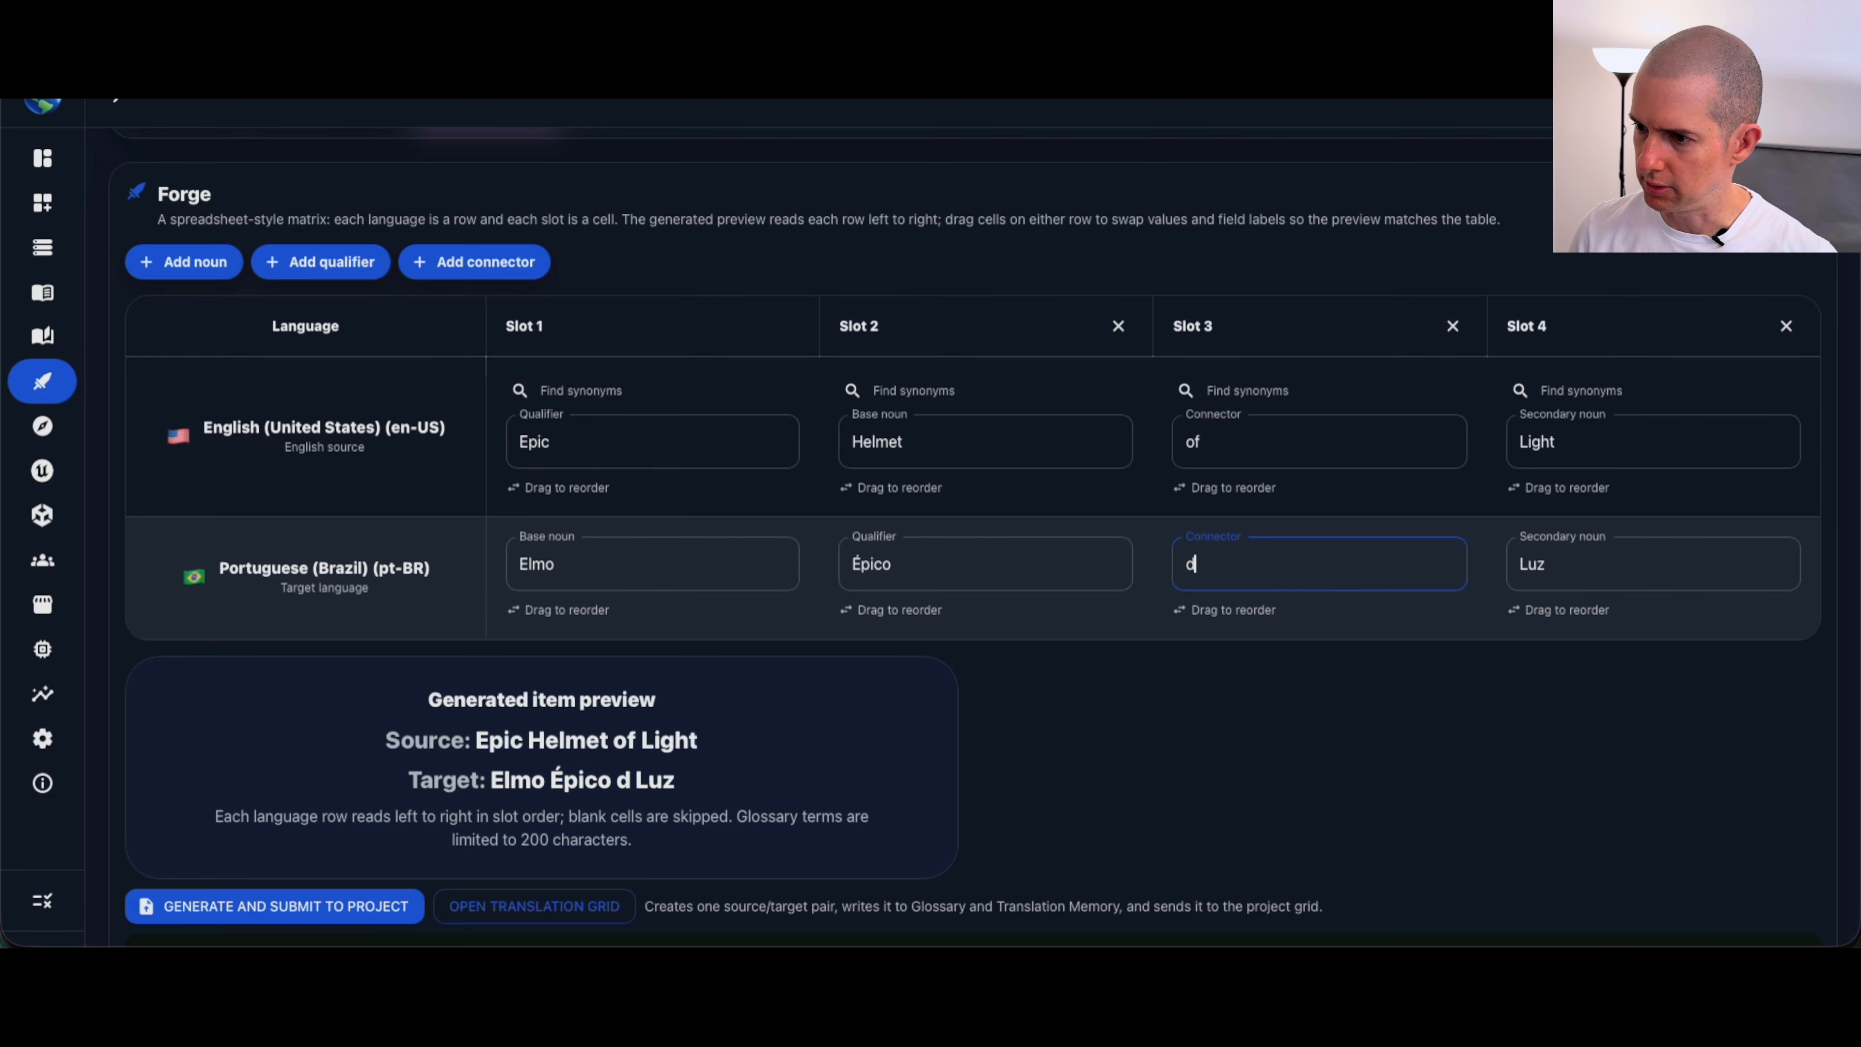
pyautogui.write('a')
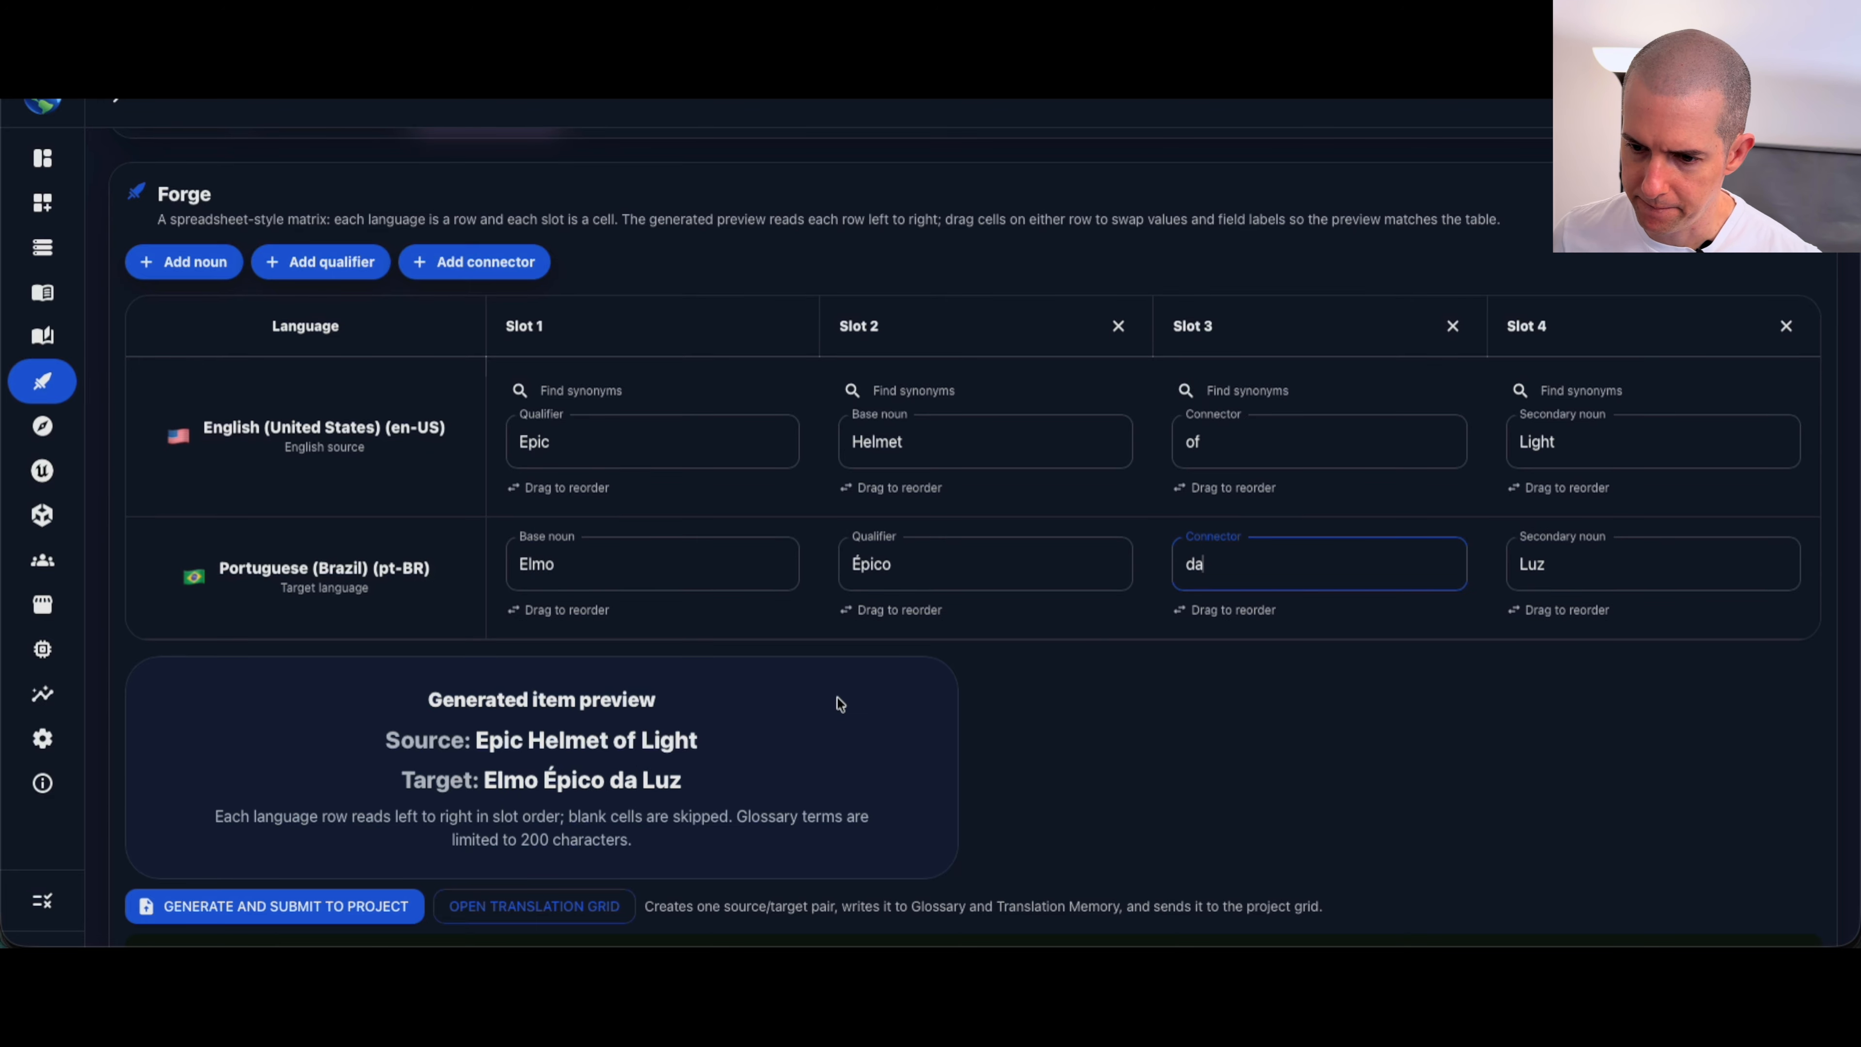
pyautogui.scroll(-2, 837, 698)
pyautogui.click(326, 834)
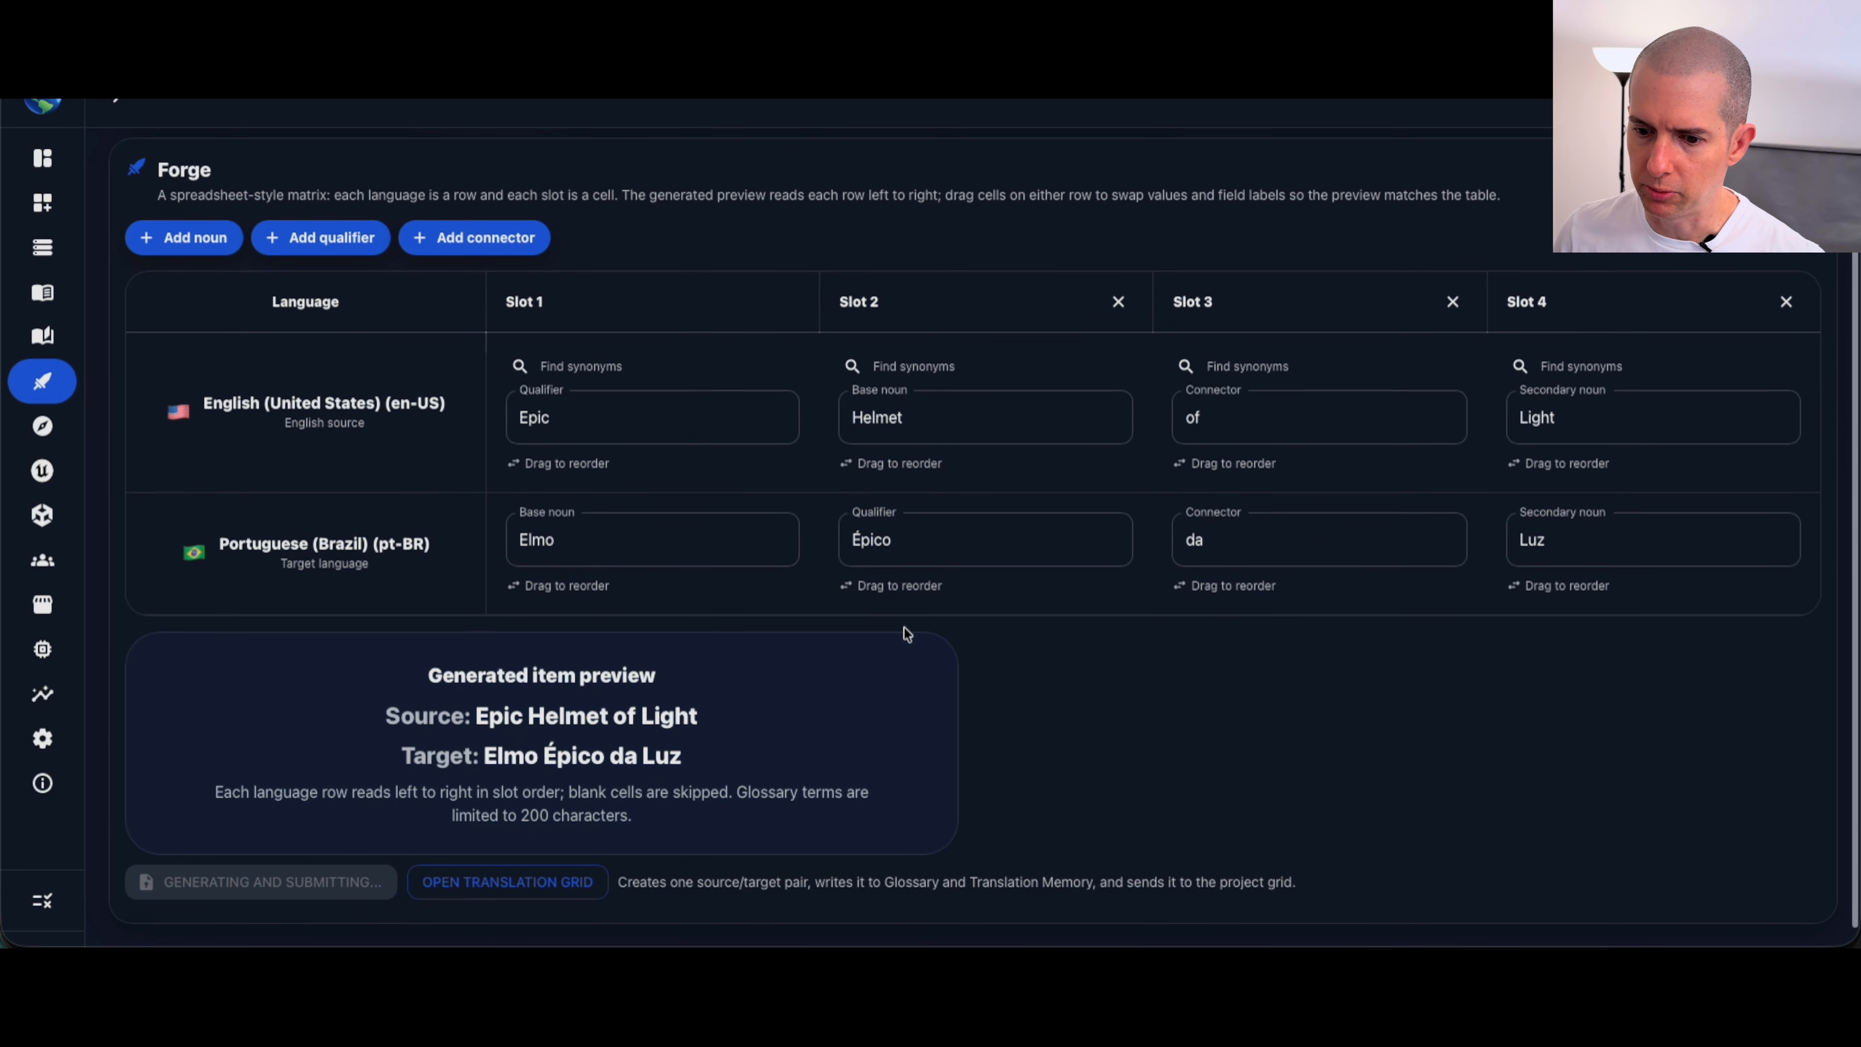
# Step: Review the list of stored Forge items, including the newly submitted helmet pairs
pyautogui.scroll(3, 907, 634)
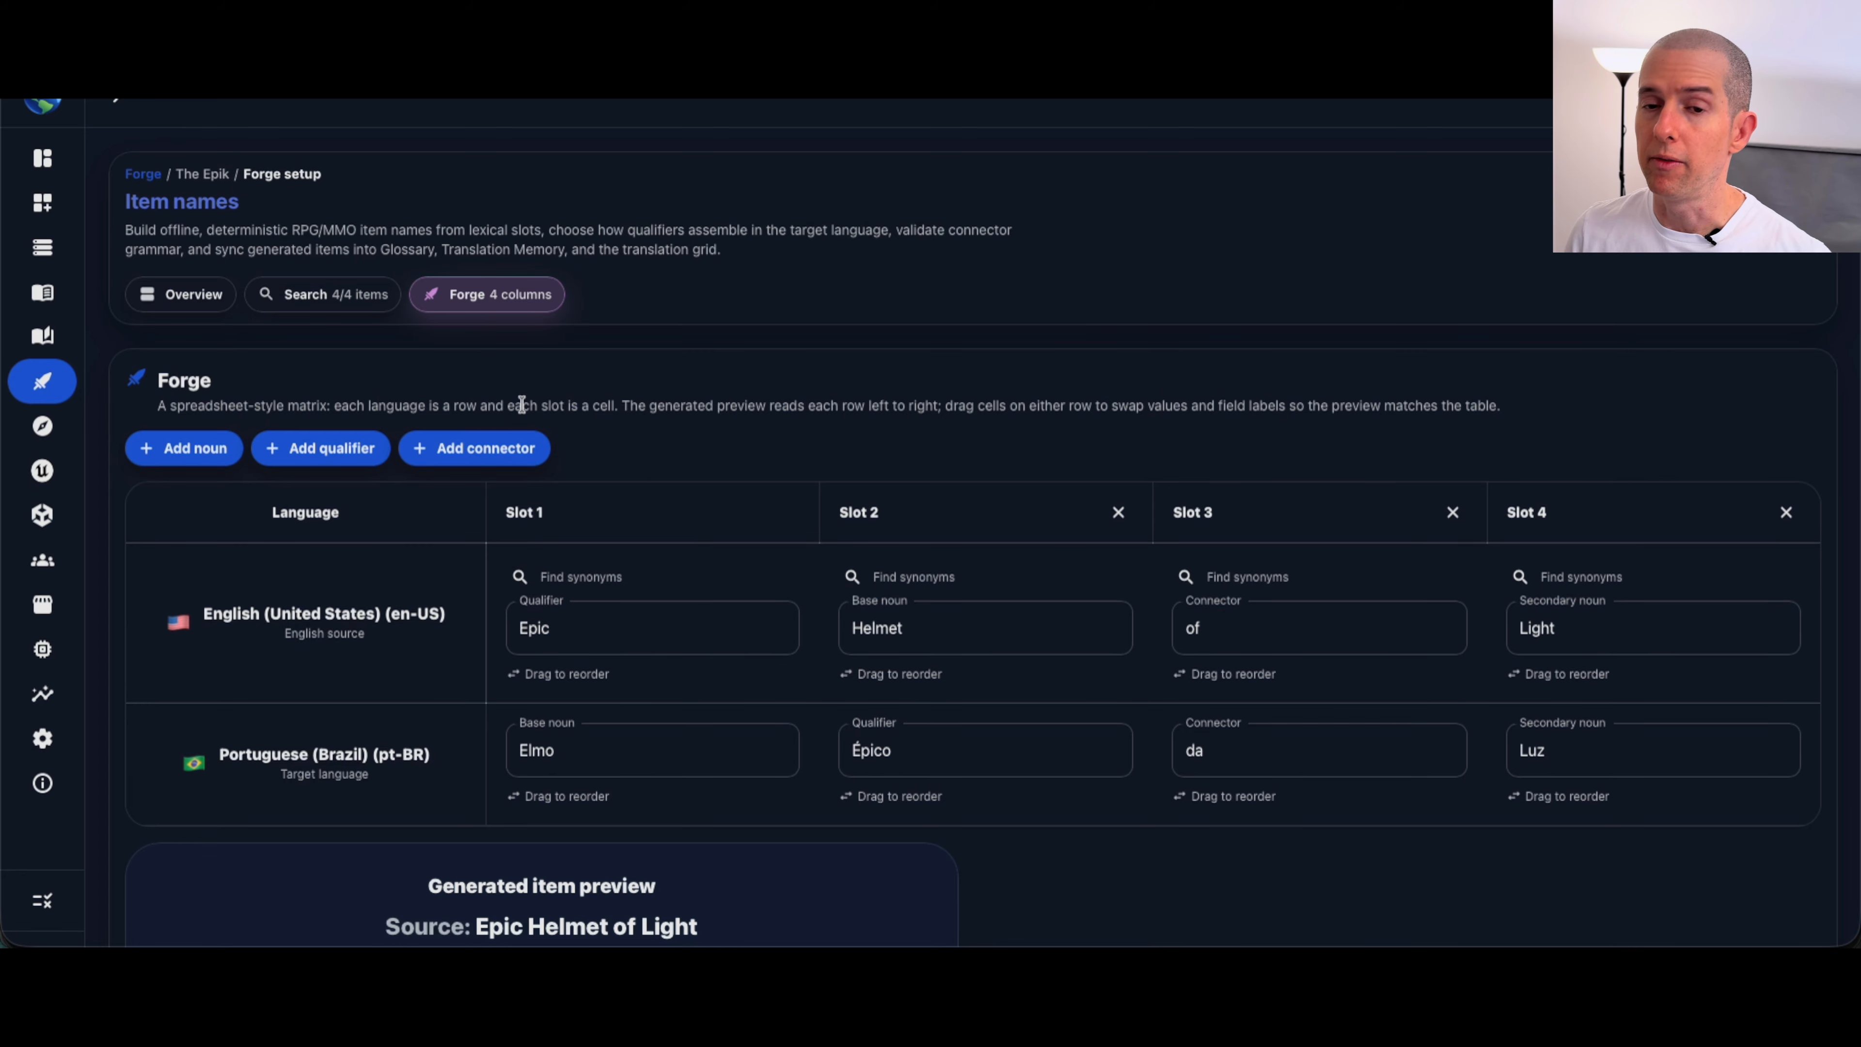
pyautogui.click(311, 294)
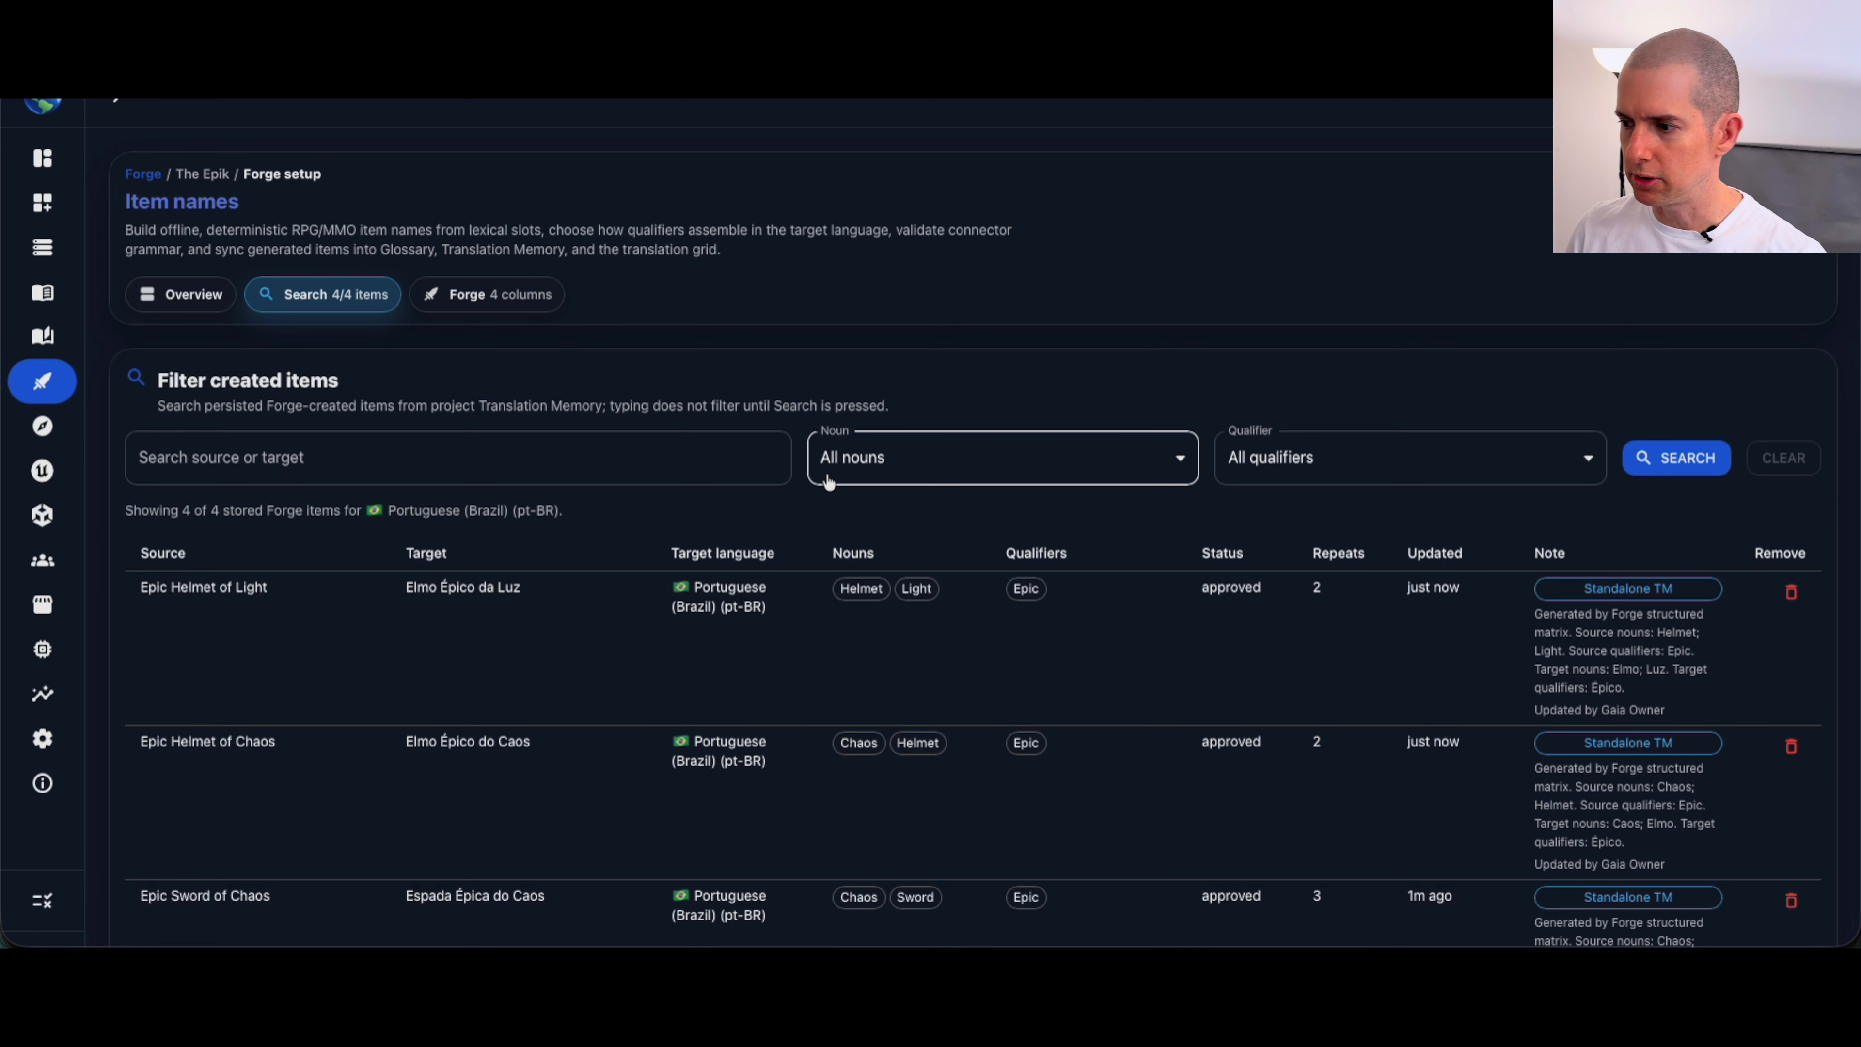
pyautogui.scroll(-2, 828, 480)
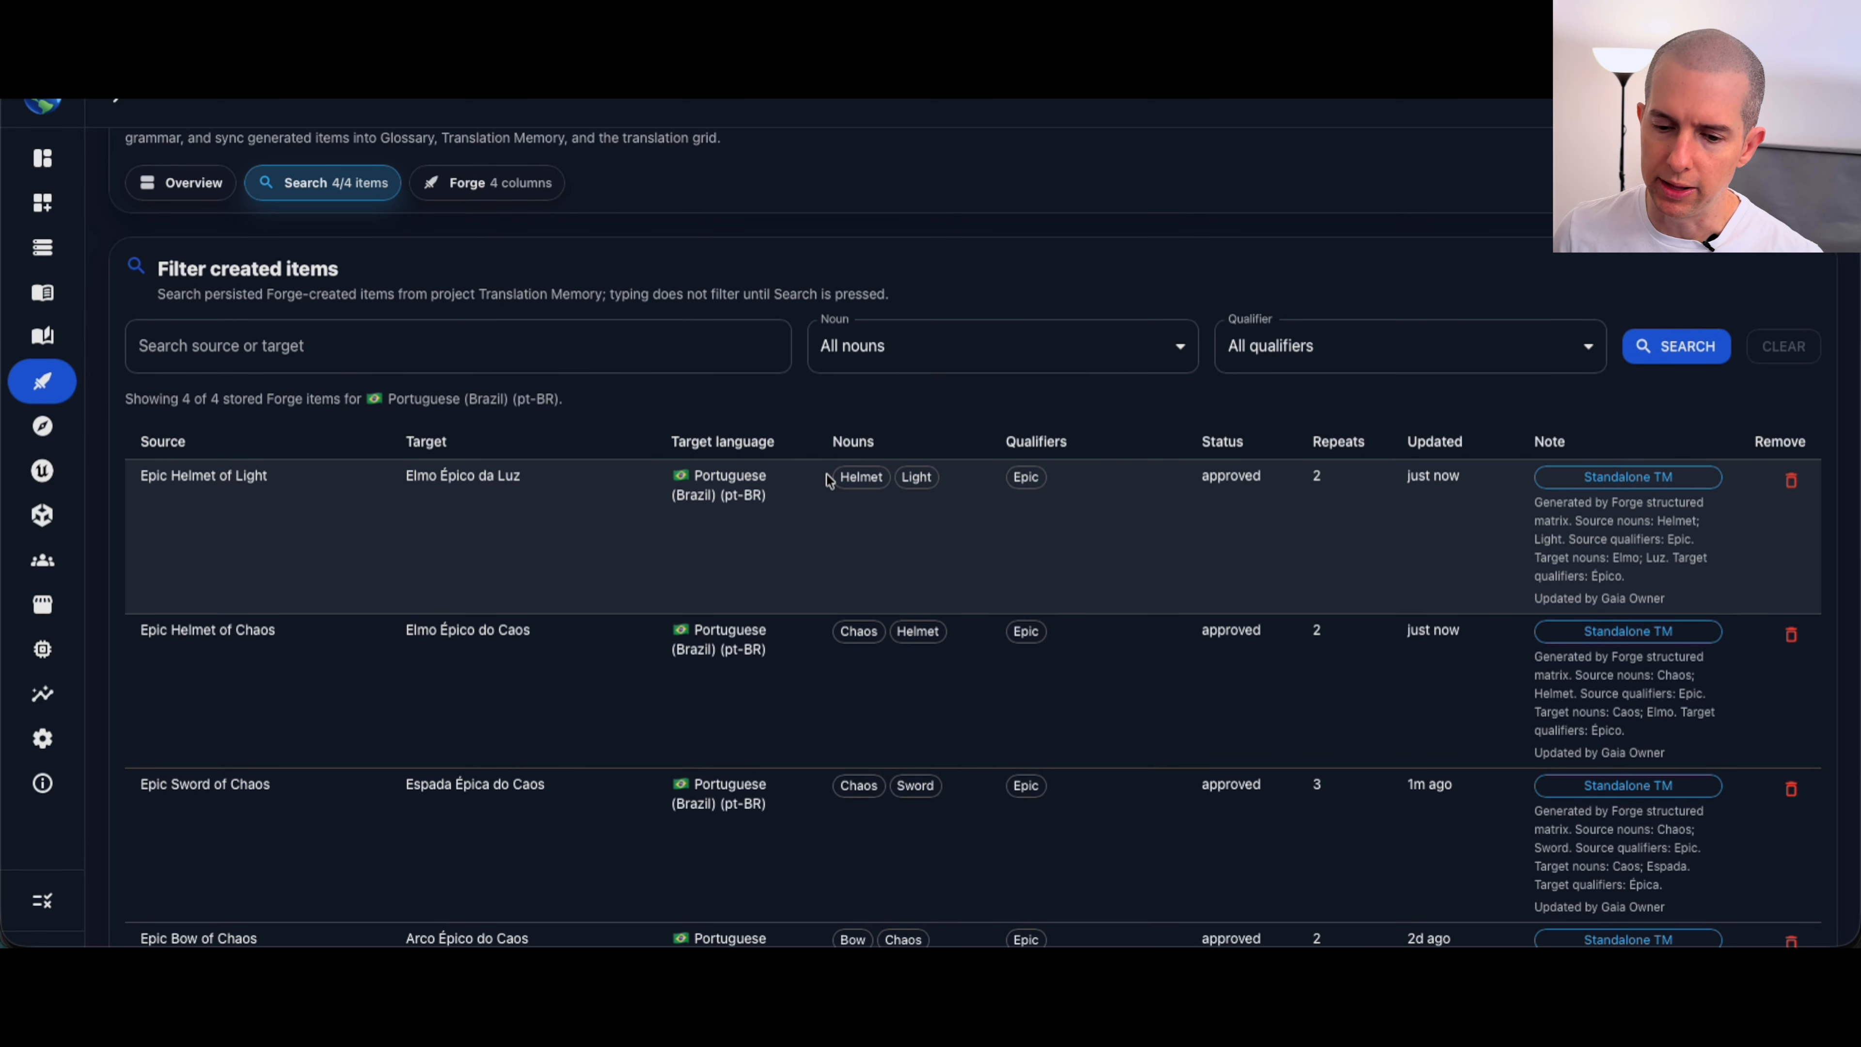
pyautogui.scroll(-2, 828, 481)
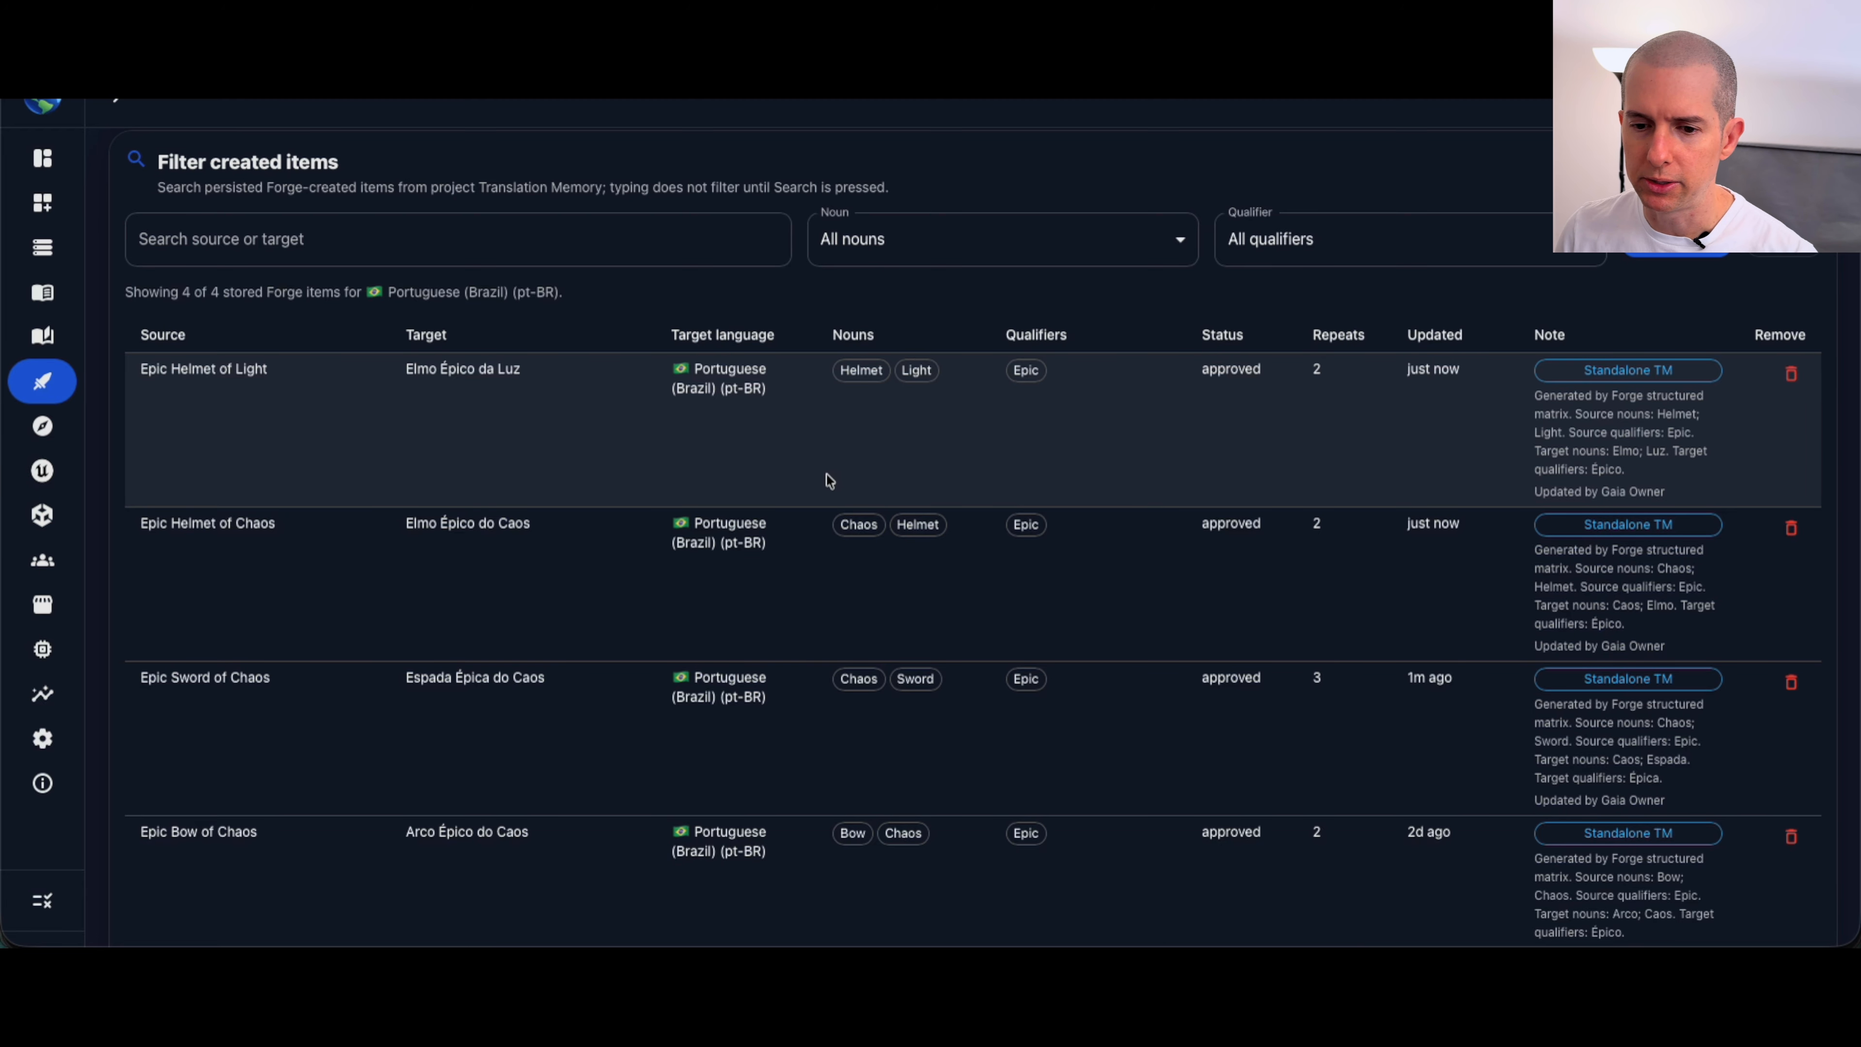
pyautogui.scroll(-1, 610, 550)
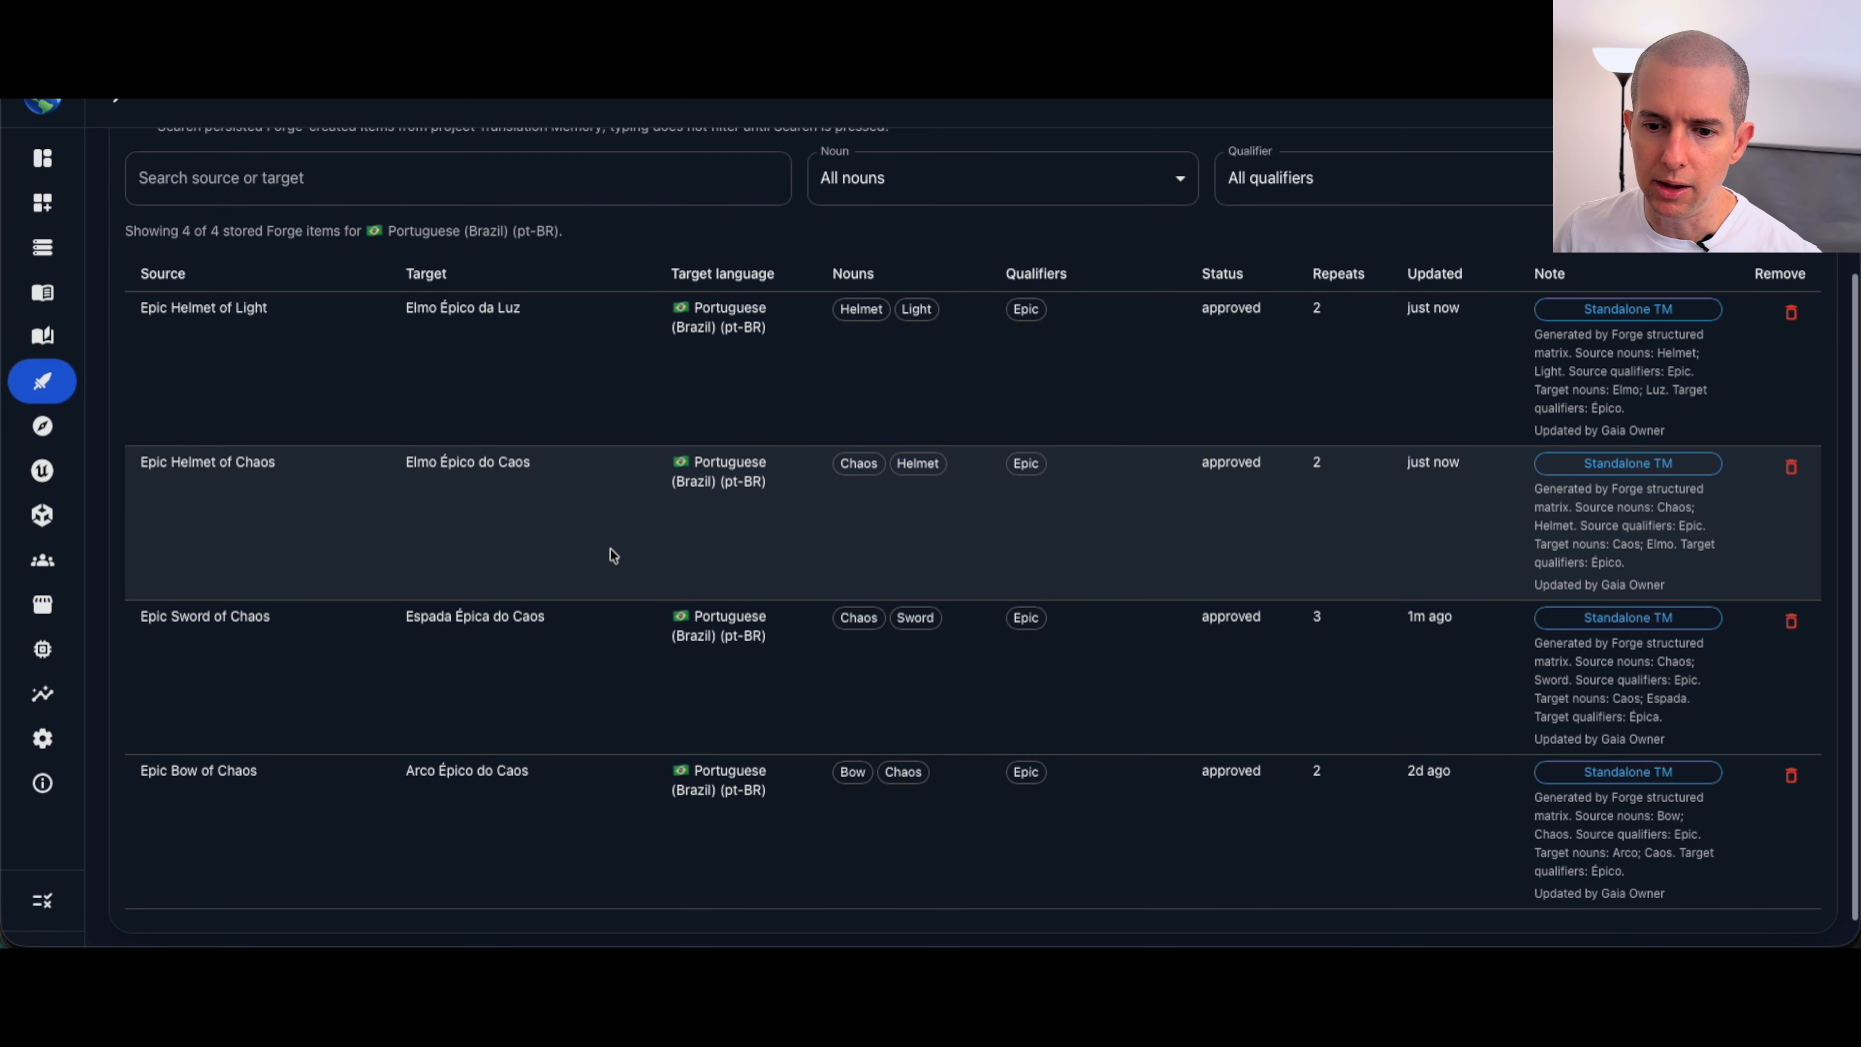
pyautogui.scroll(4, 419, 711)
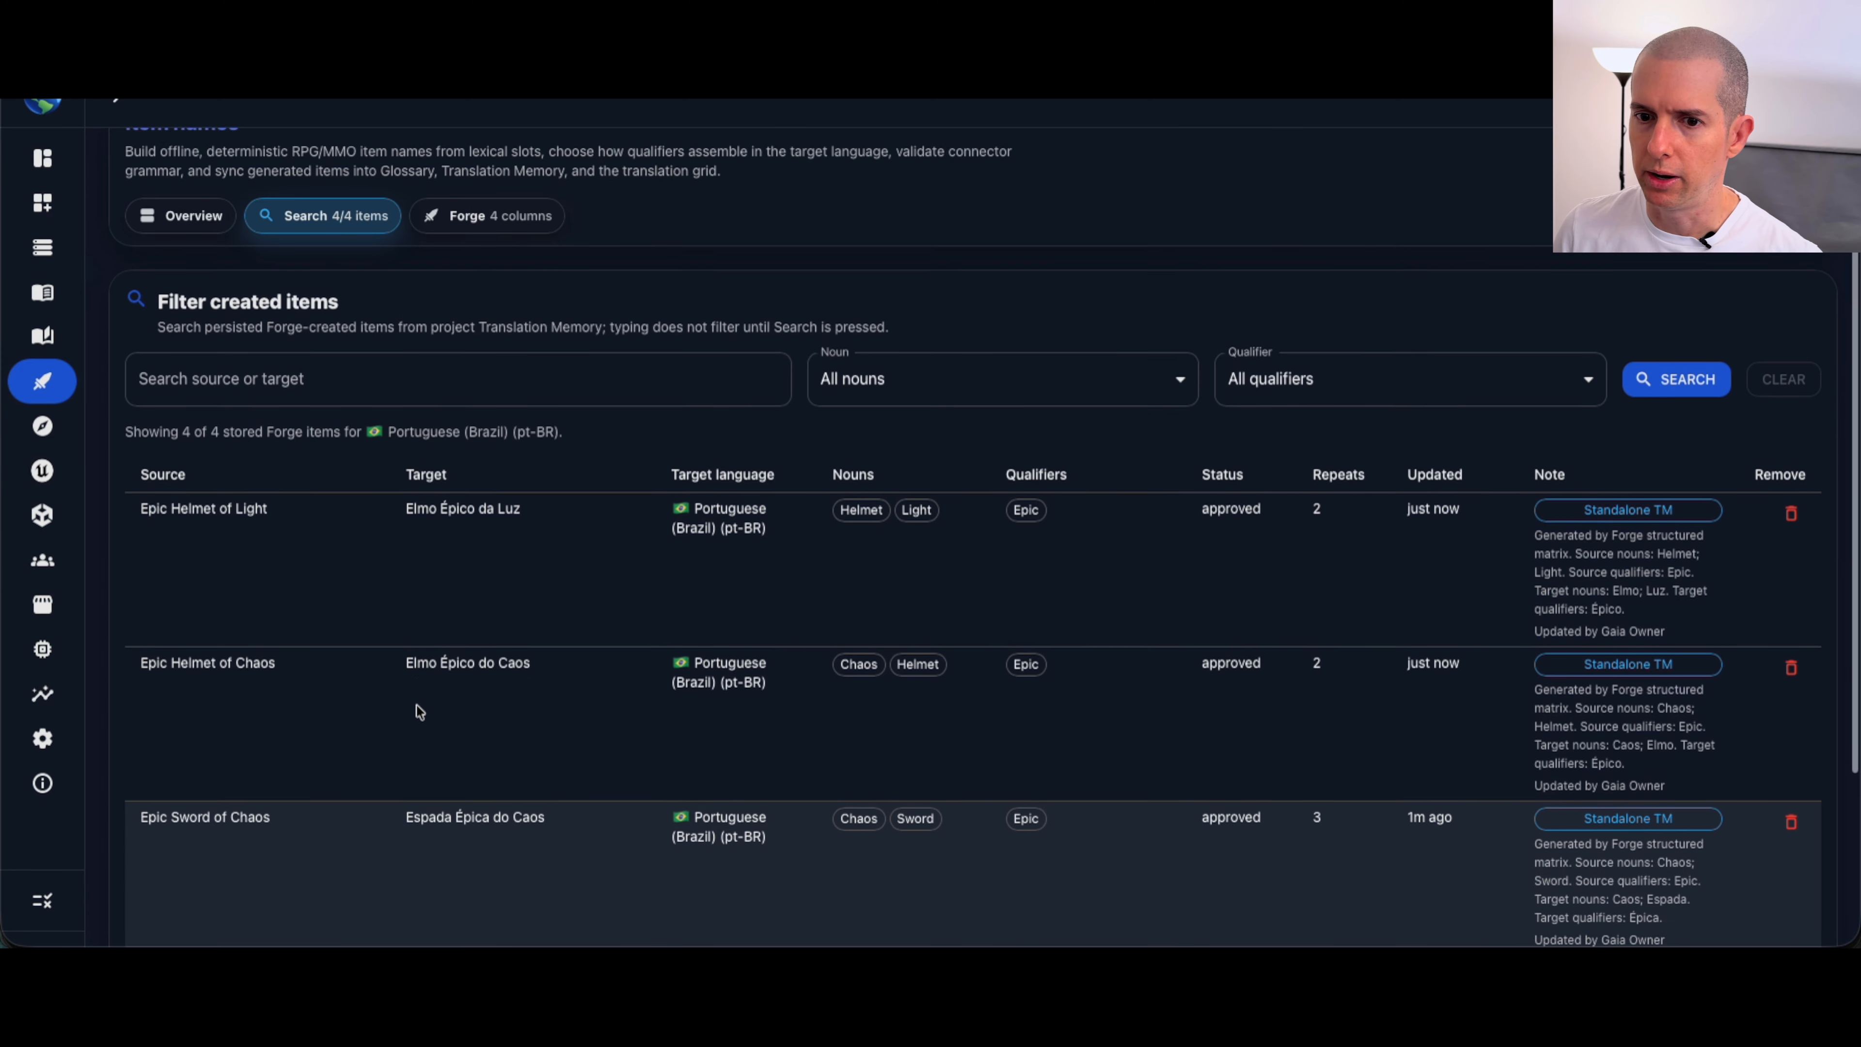
# Step: Open the translation grid from the Forge matrix and examine the "Epic Helmet of Light" segment at the end of the list
pyautogui.click(473, 314)
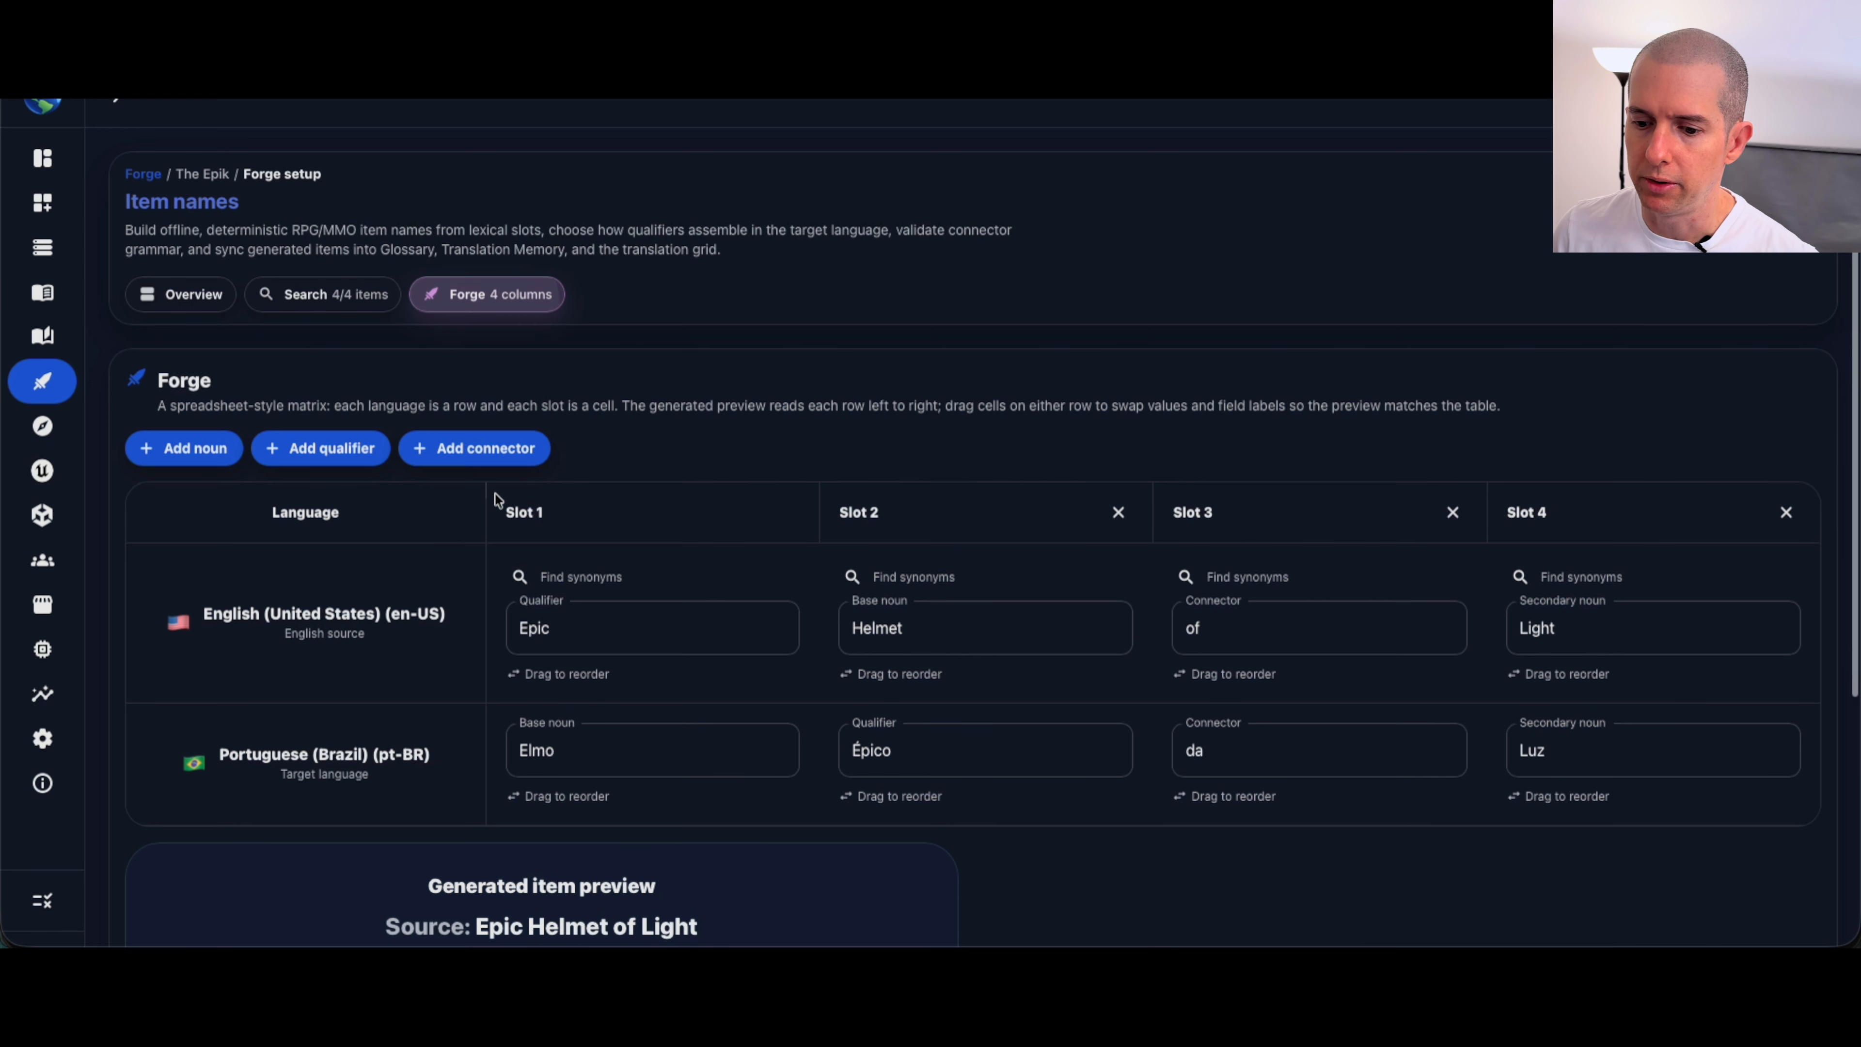
pyautogui.scroll(-5, 491, 498)
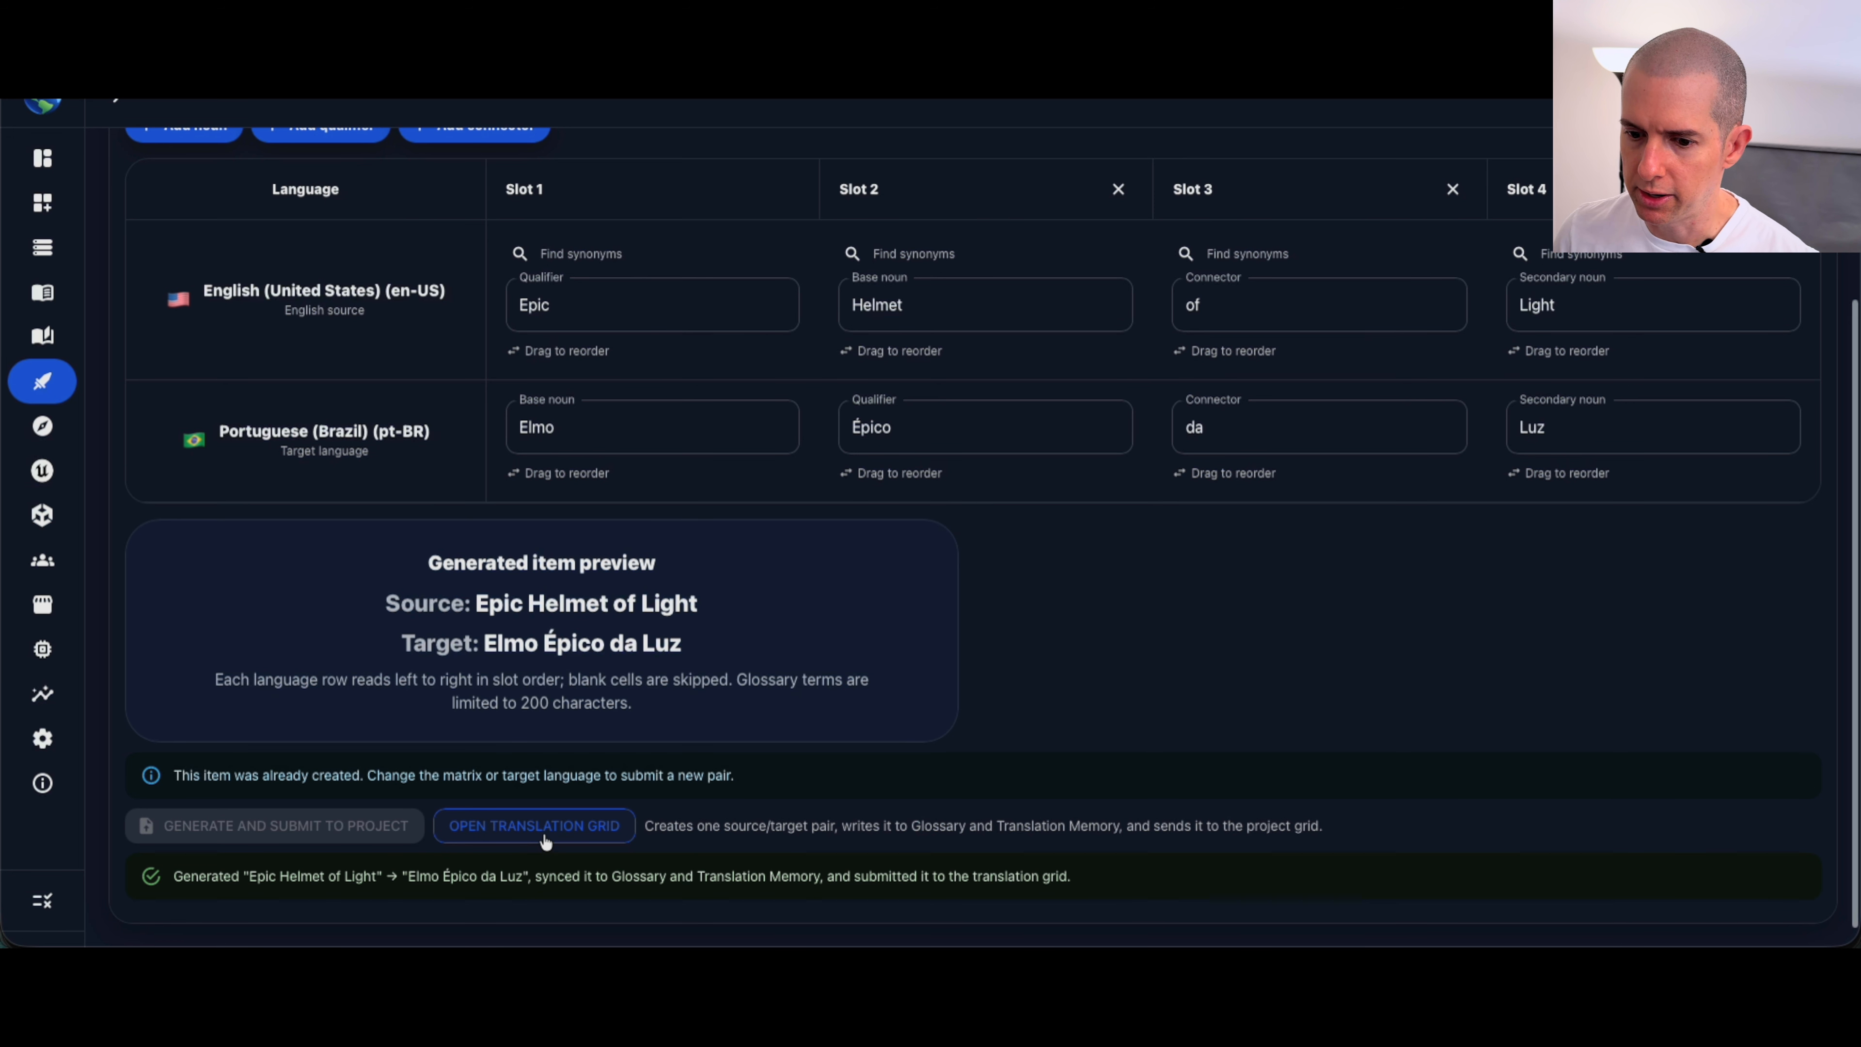
pyautogui.click(545, 834)
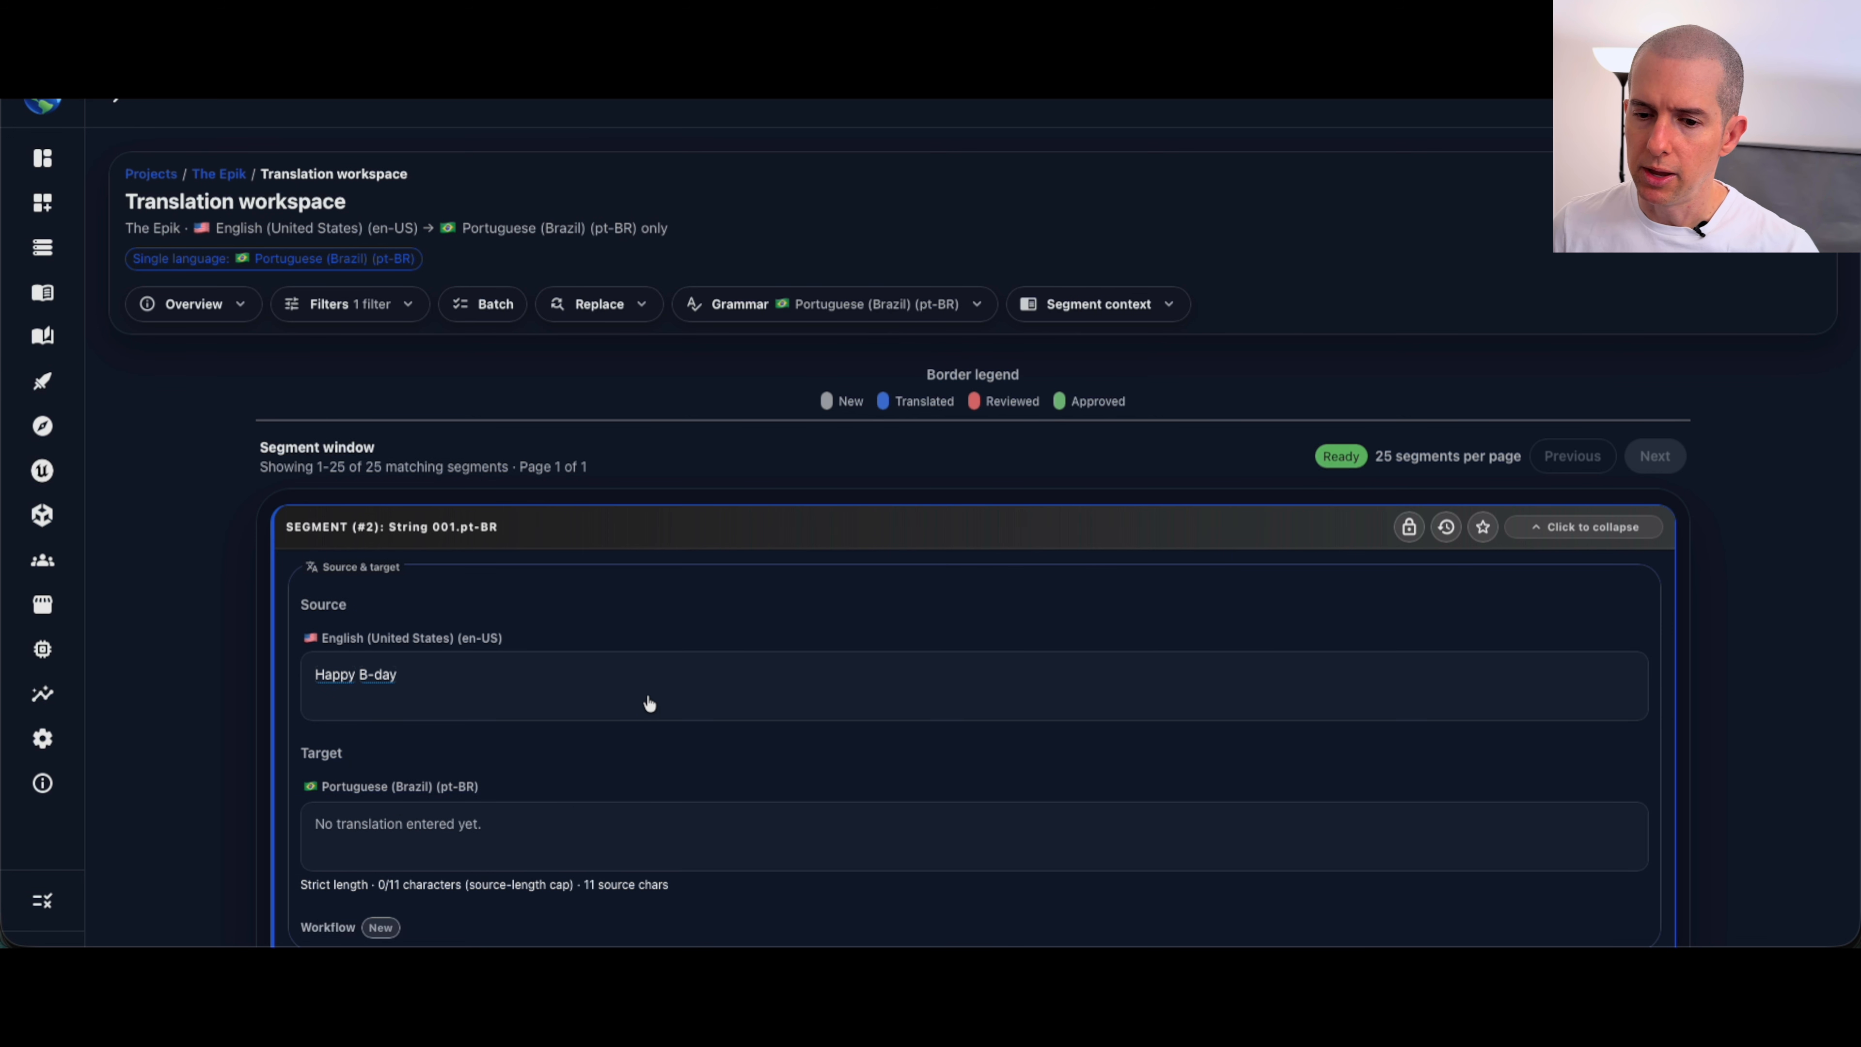
pyautogui.scroll(-20, 647, 701)
pyautogui.scroll(-10, 647, 695)
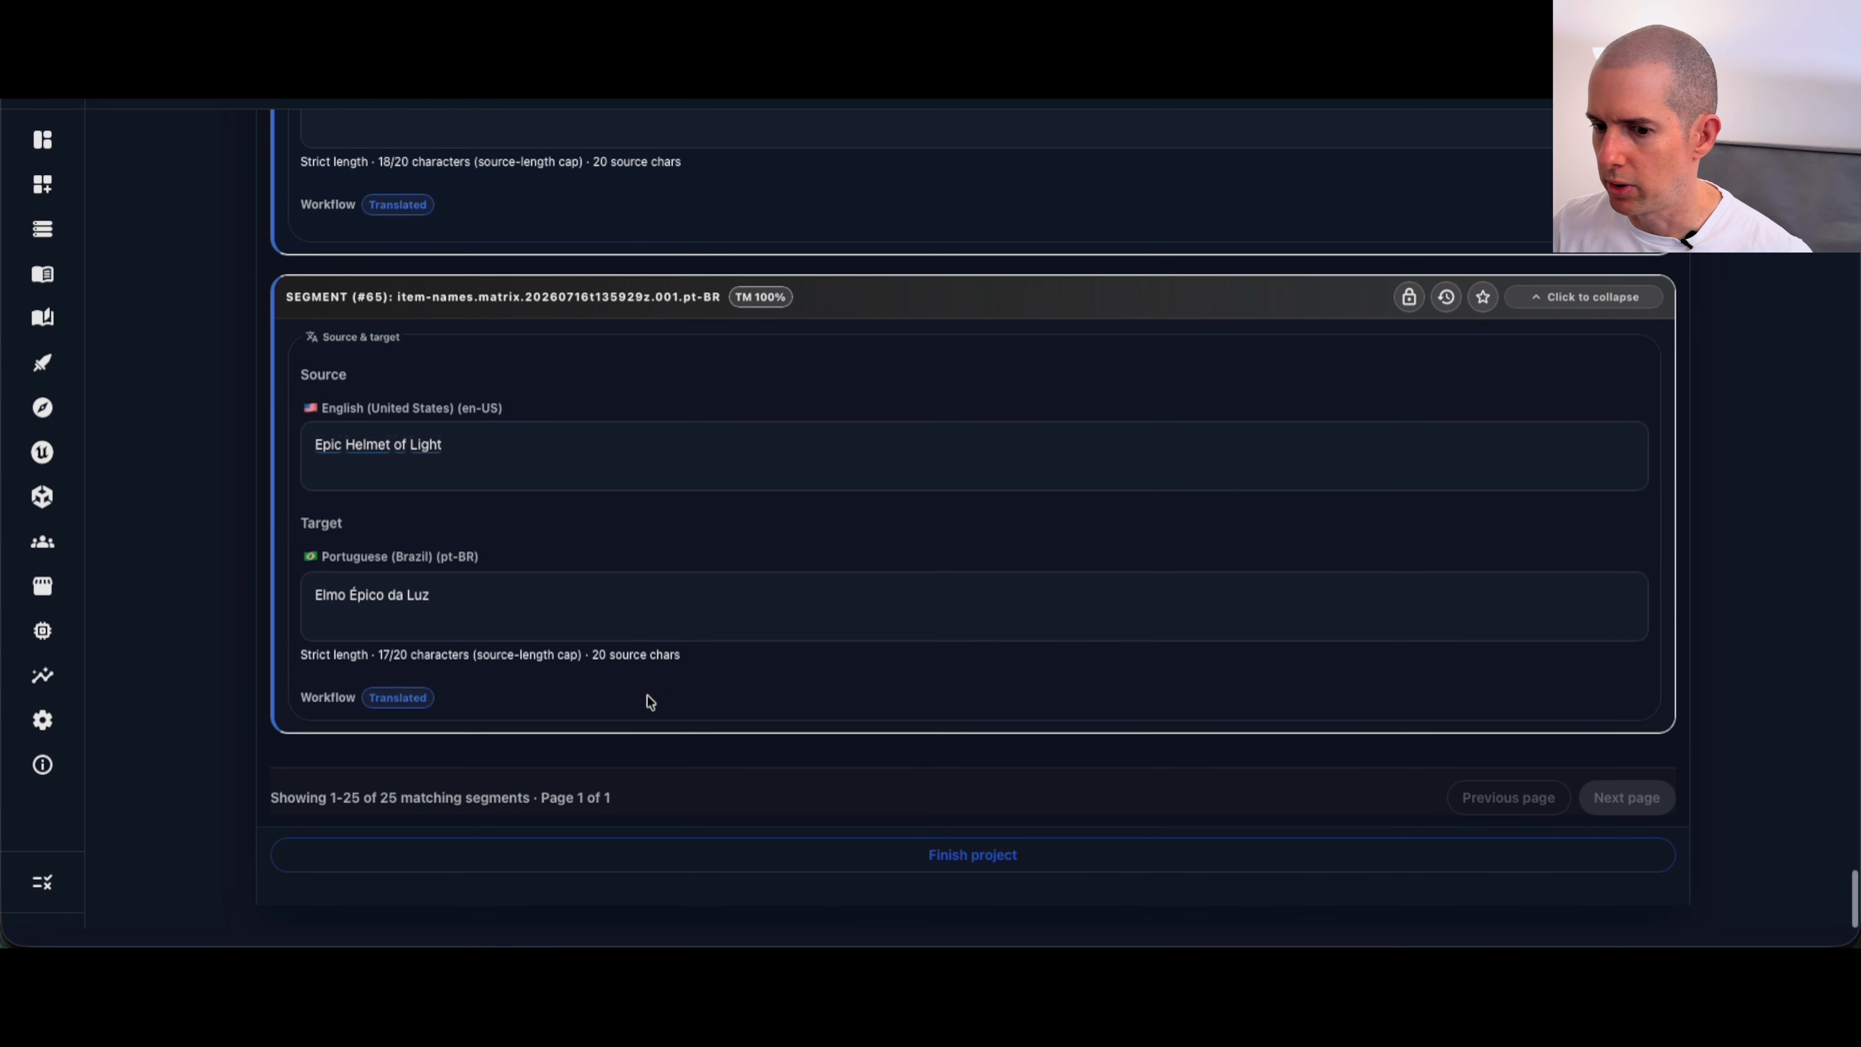